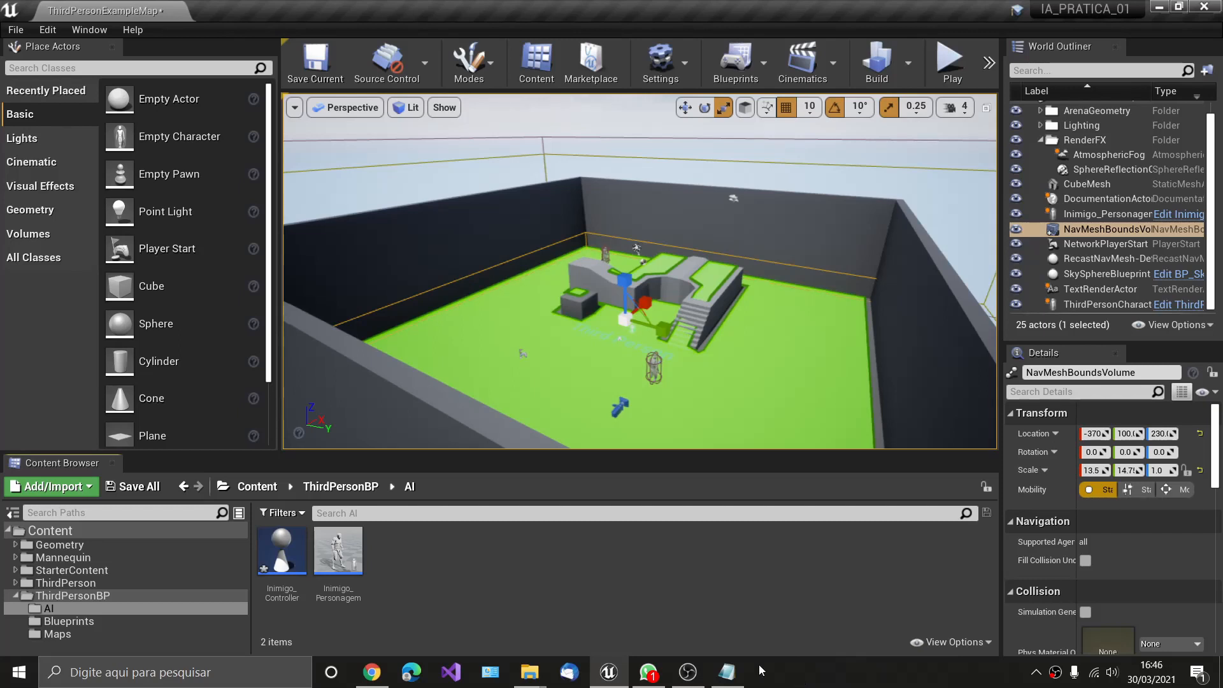
Create a Blackboard asset named Inimigo_BlackBoard in the ThirdPersonBP/AI folder.
left_click(58, 597)
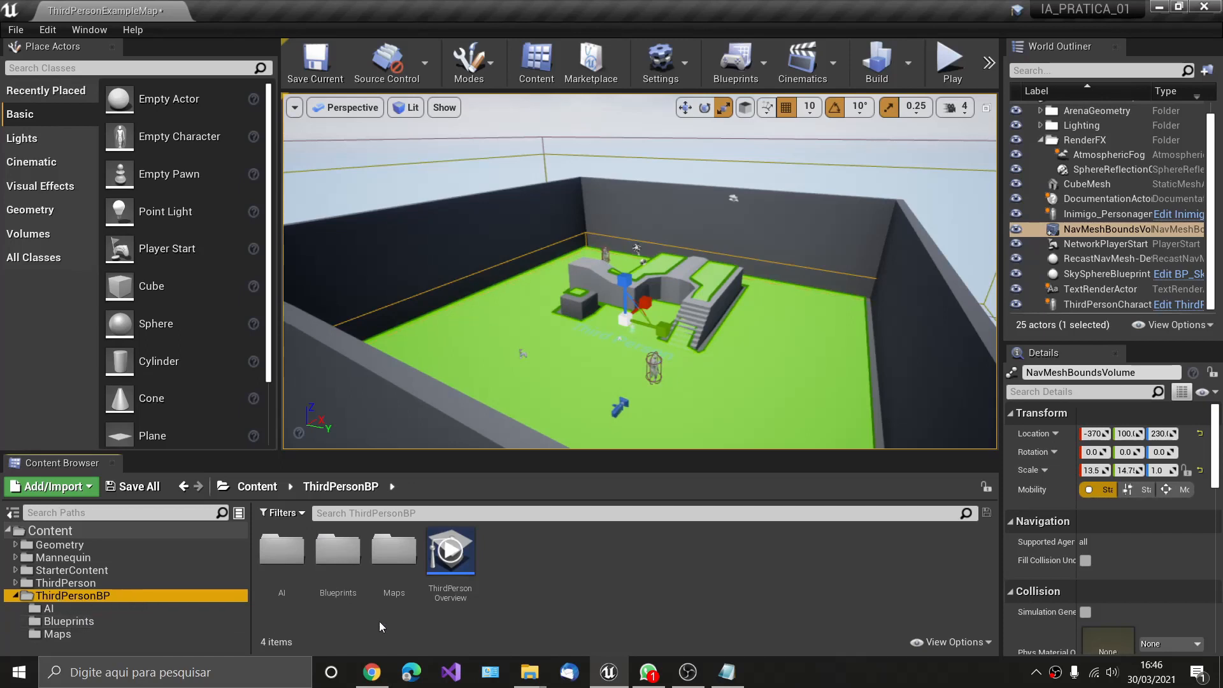
double_click(291, 551)
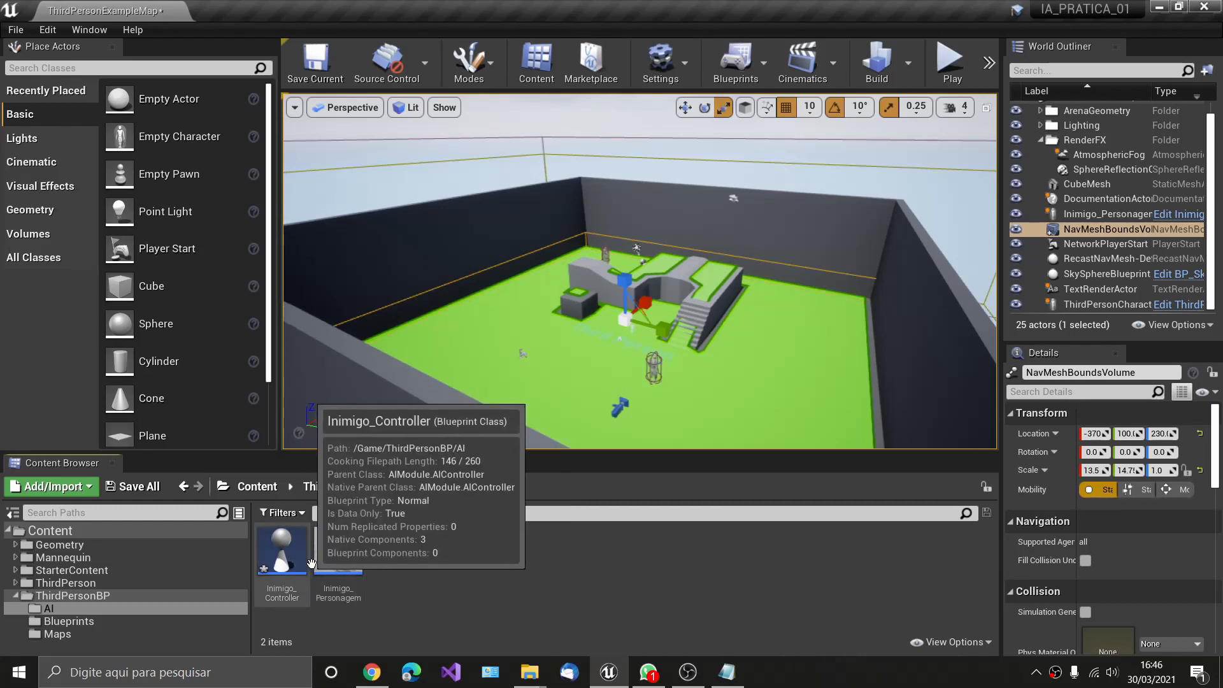
right_click(422, 564)
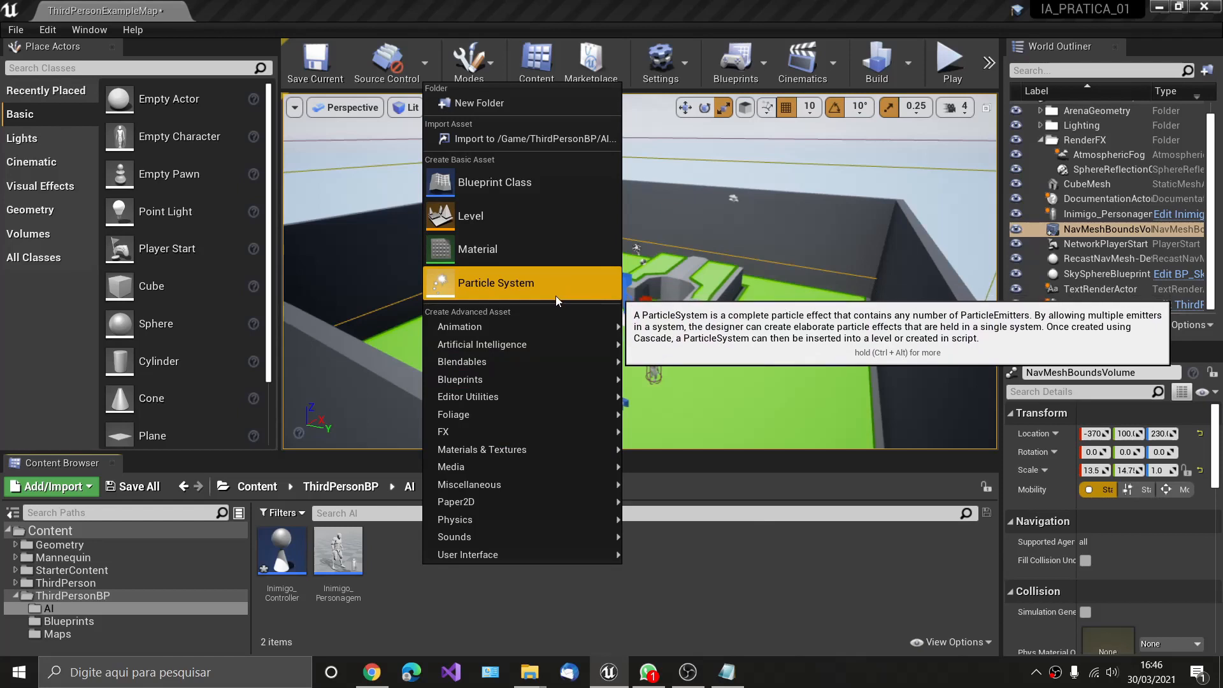
mouse_move(532, 344)
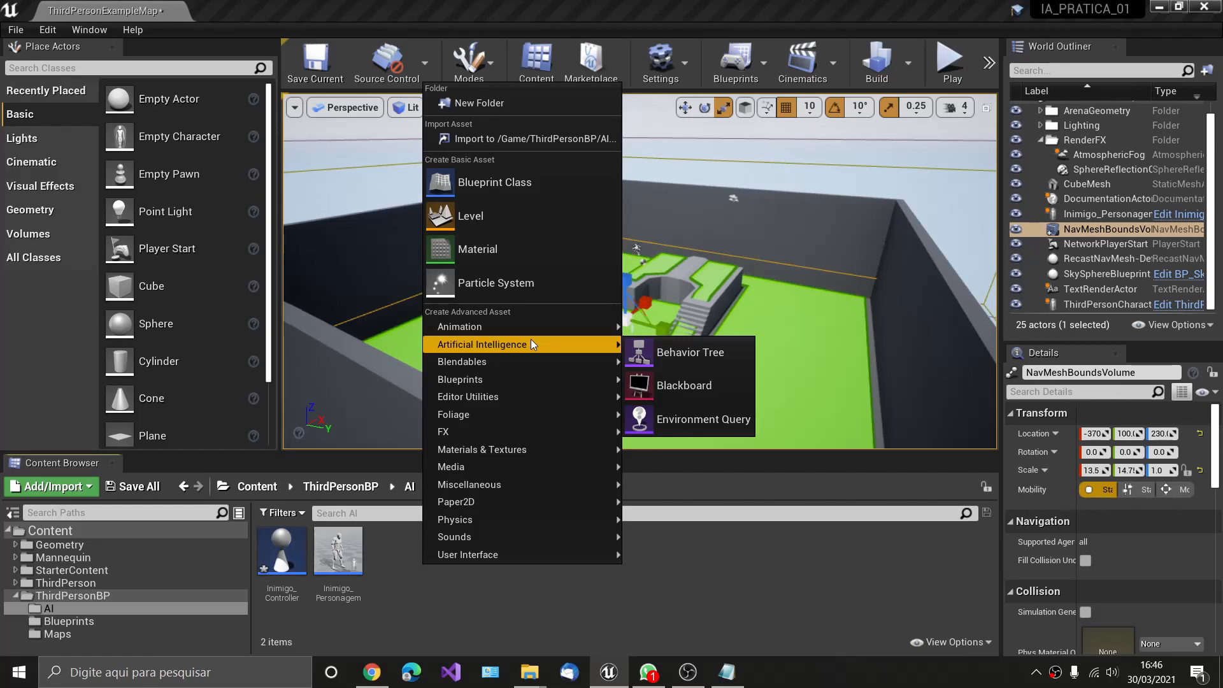
left_click(703, 384)
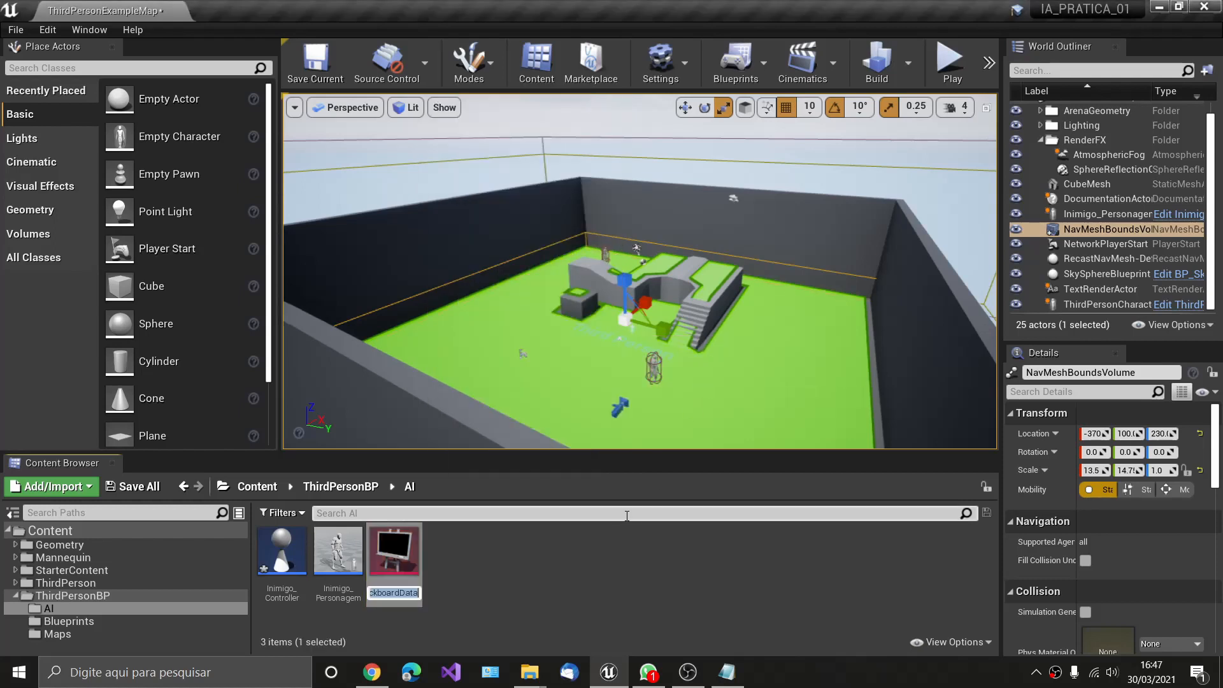
key("BackSpace")
type("Inimigo_BB")
key("BackSpace")
type("lackB")
type("ard")
key("Return")
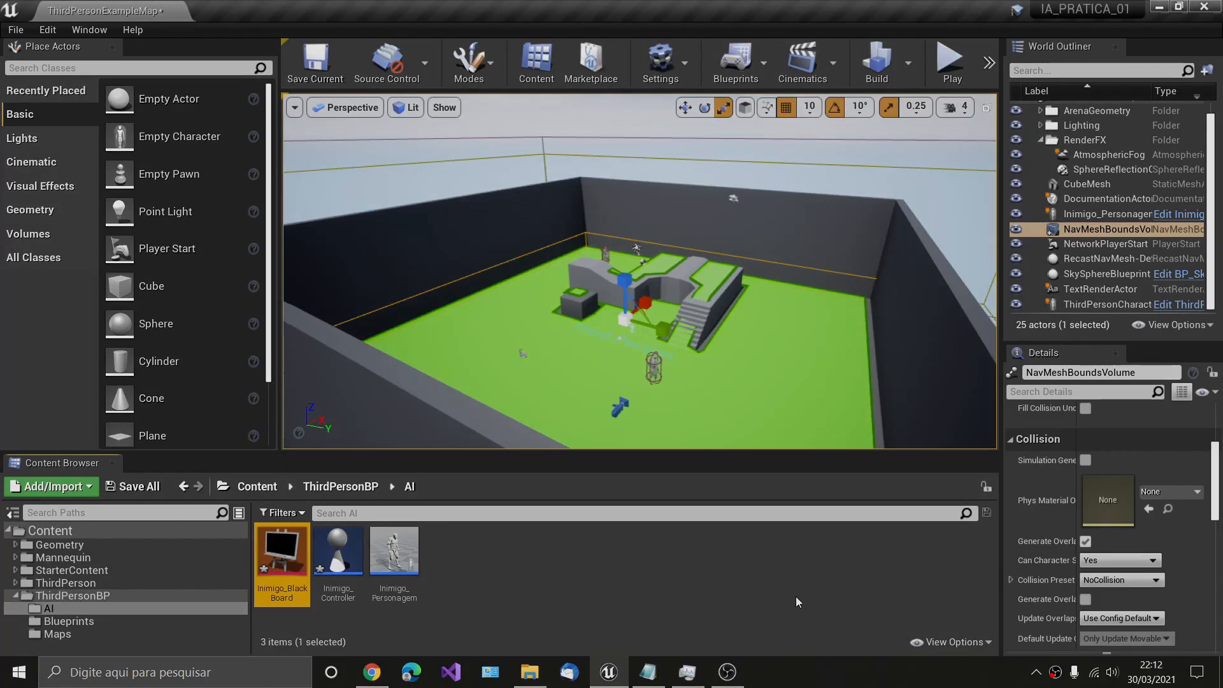
Open Inimigo_BlackBoard in a maximized editor window and delete its default SelfActor key.
double_click(284, 561)
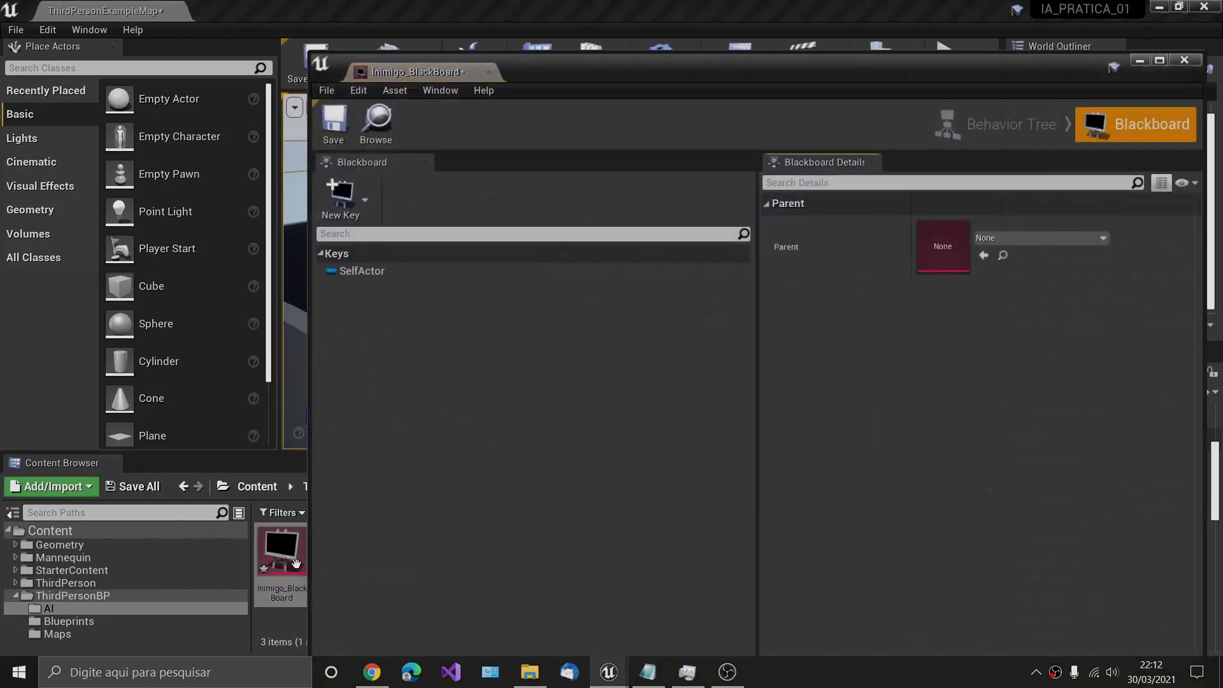
left_click_drag(712, 69, 590, 36)
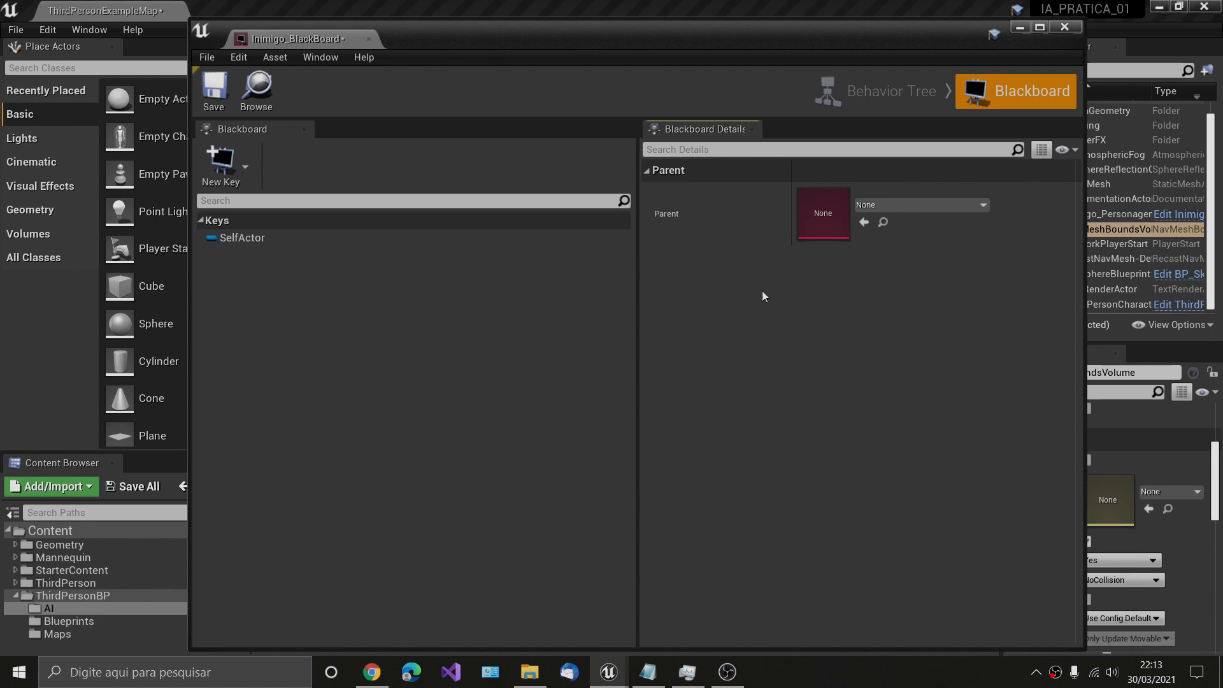
left_click(1039, 27)
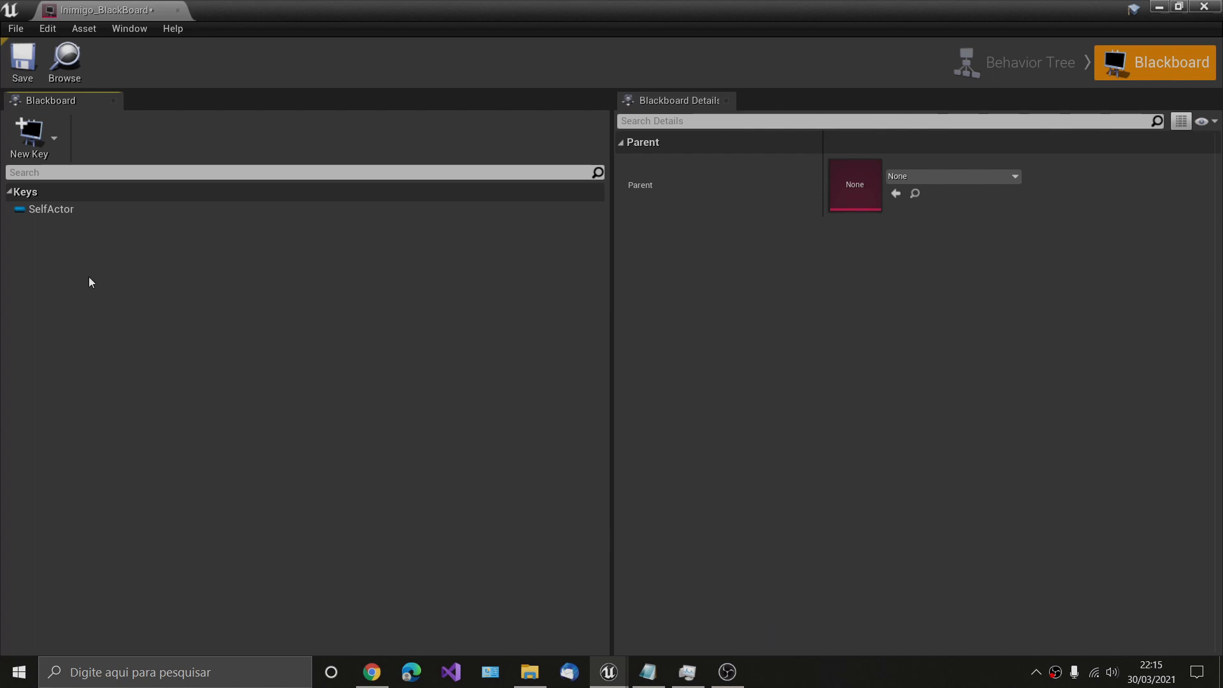
left_click(53, 213)
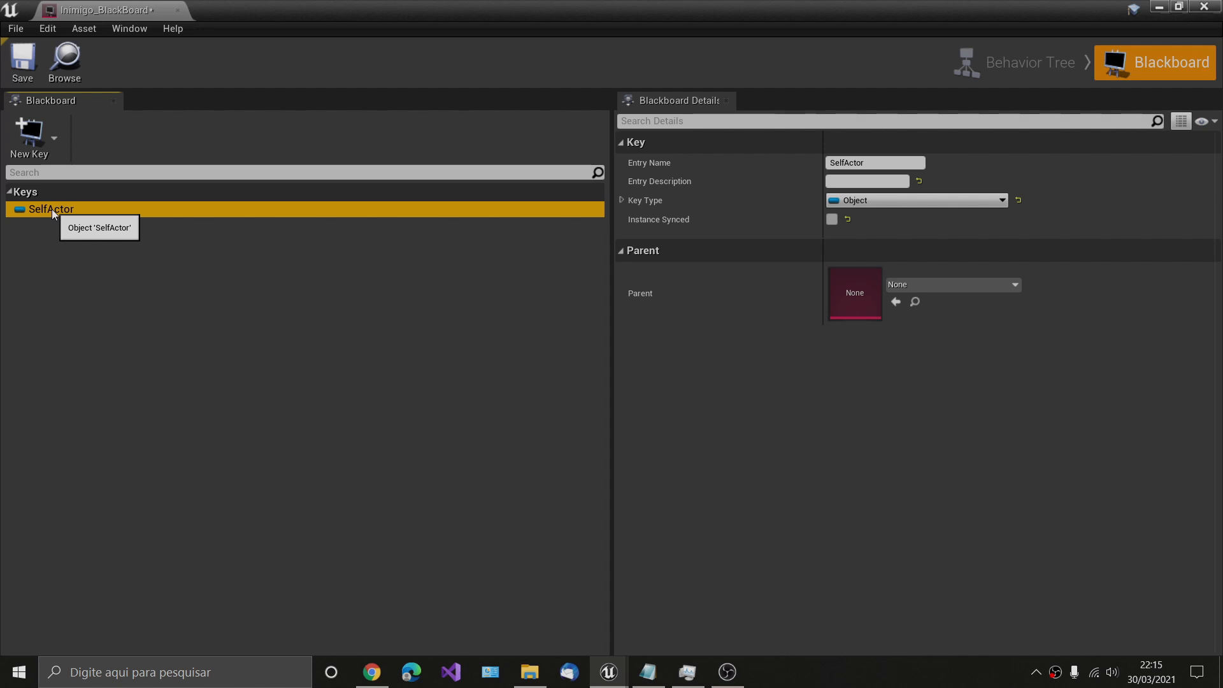
key("Delete")
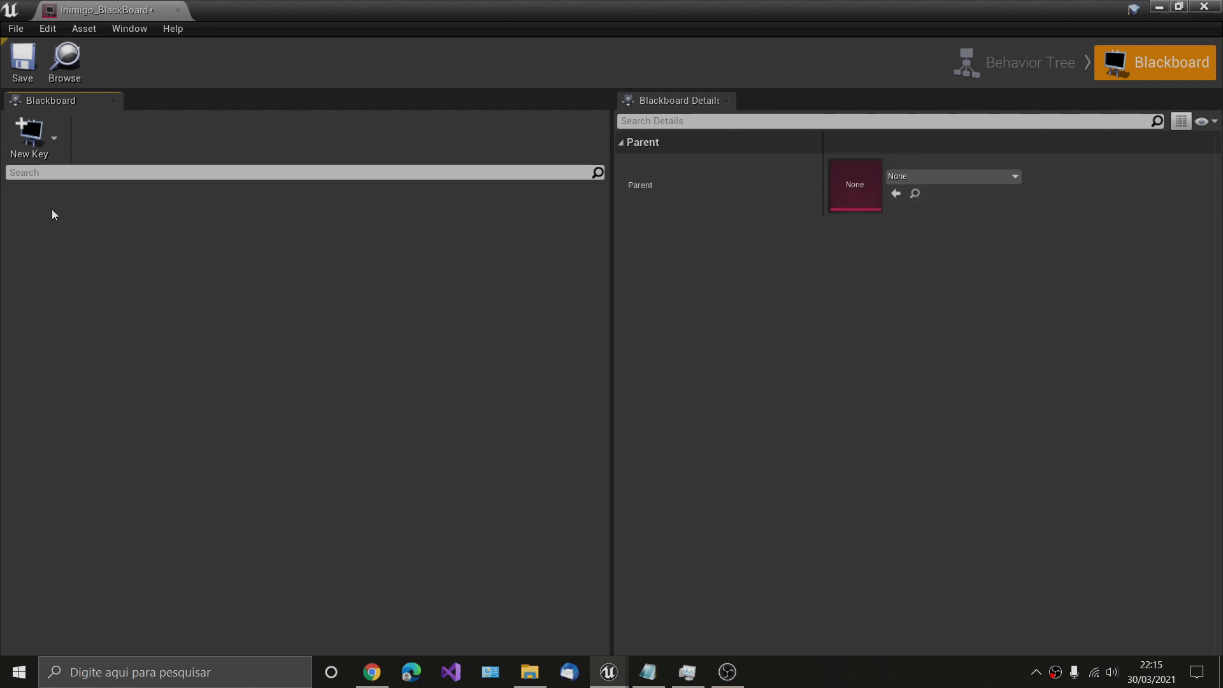
Add an Object key named Inimigo_Ator to the blackboard.
left_click(56, 142)
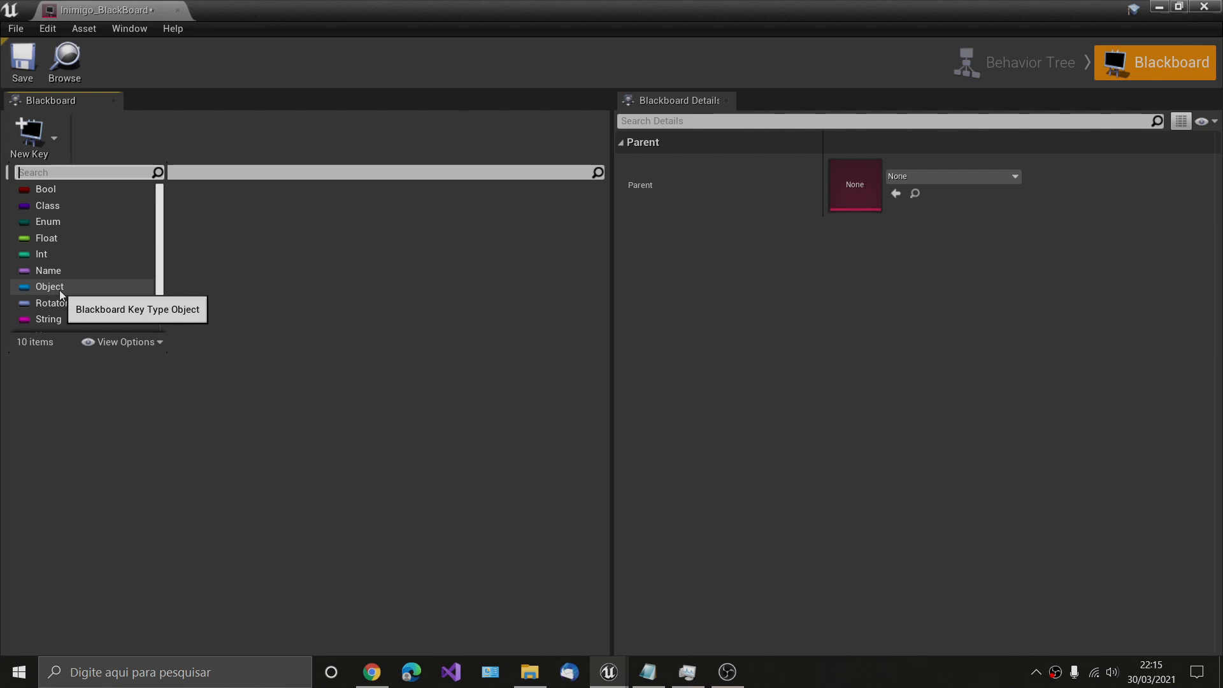
left_click(60, 290)
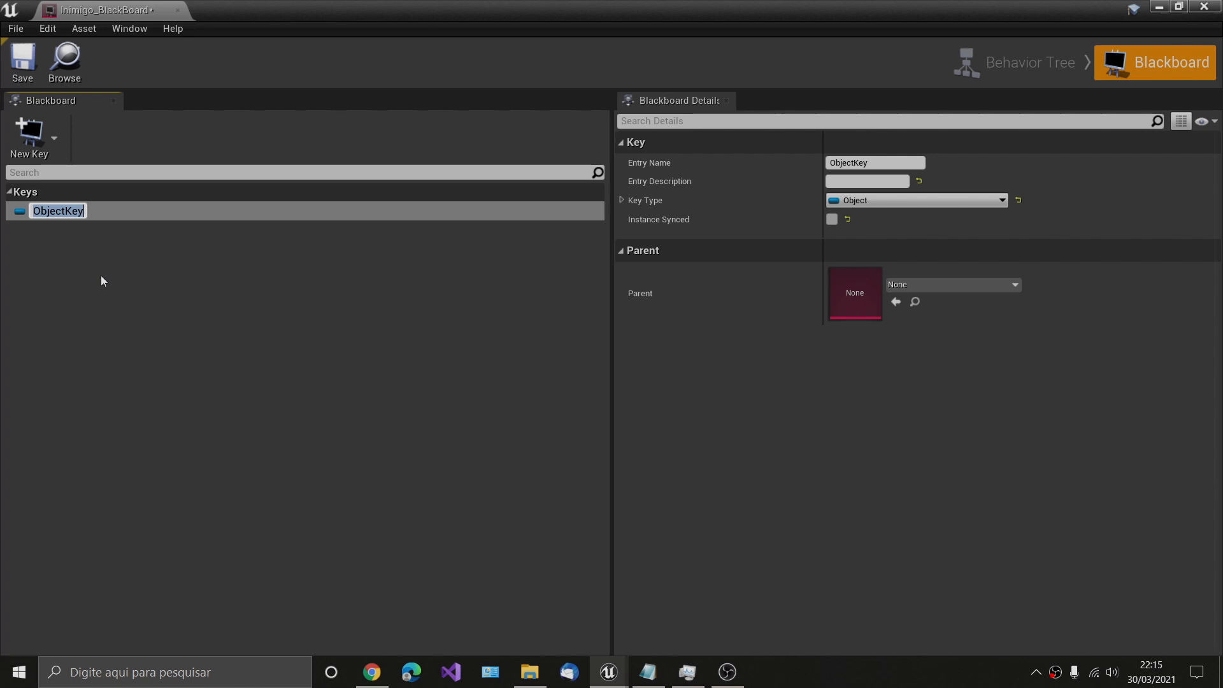
type("Inimigo_Ator")
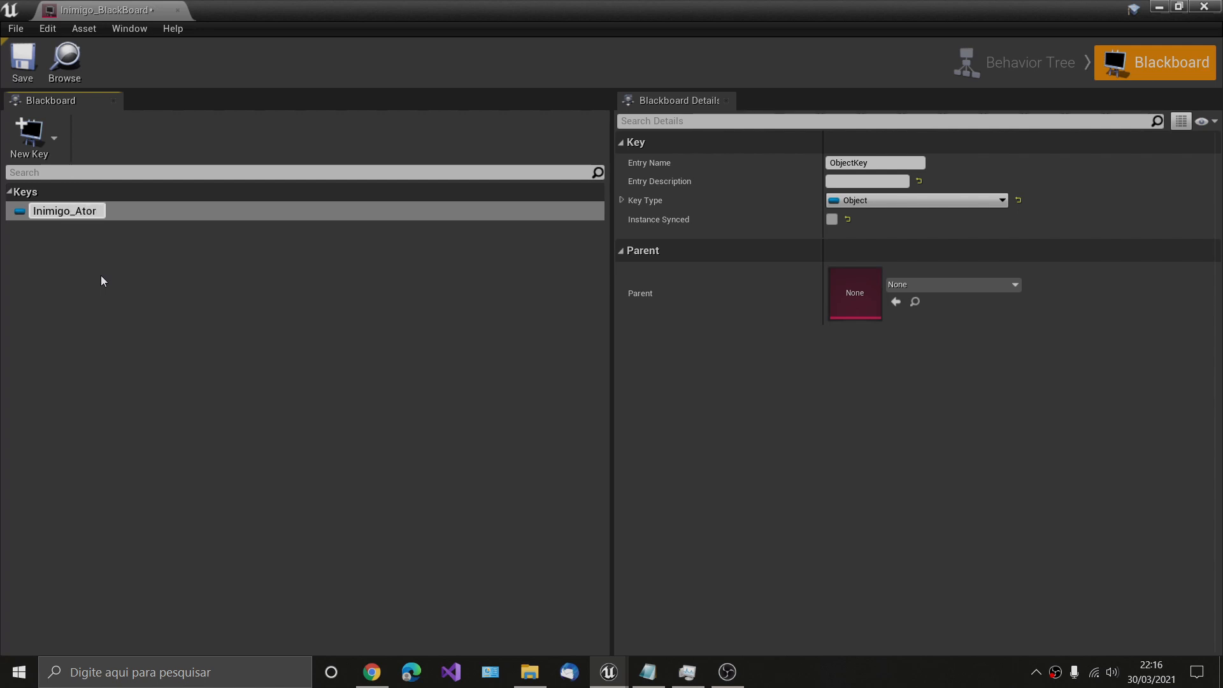
key("Return")
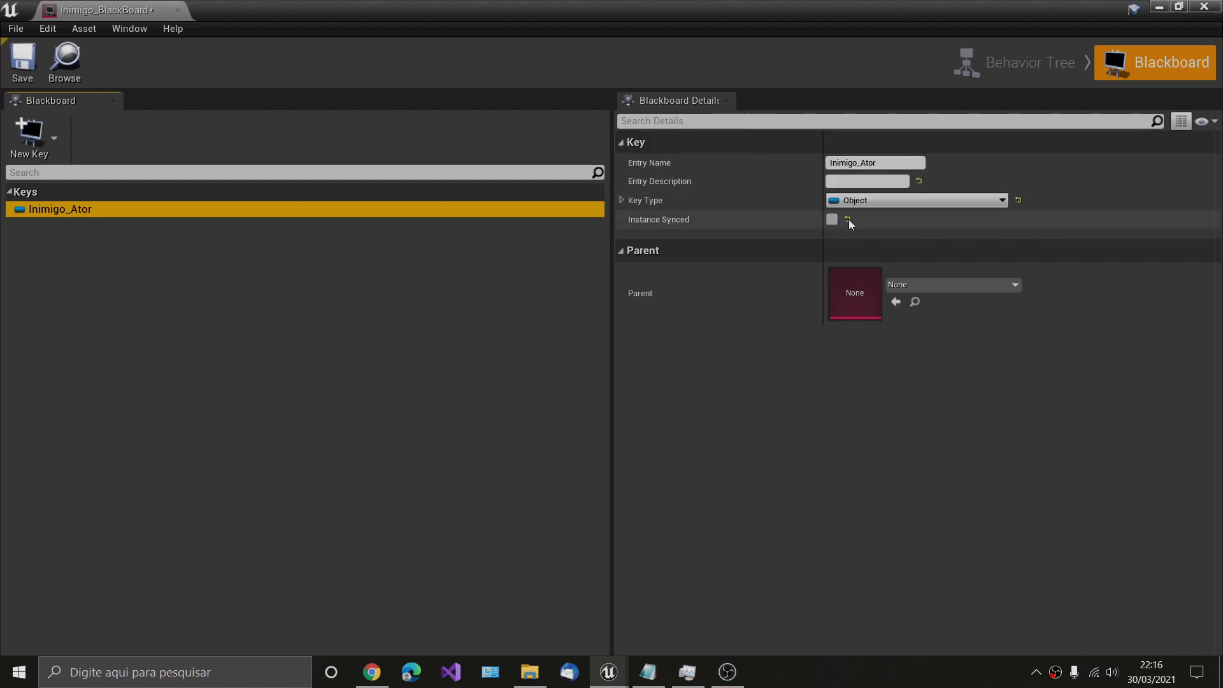
Set the base class of the Inimigo_Ator key to Actor, keeping Object as its key type.
left_click(858, 202)
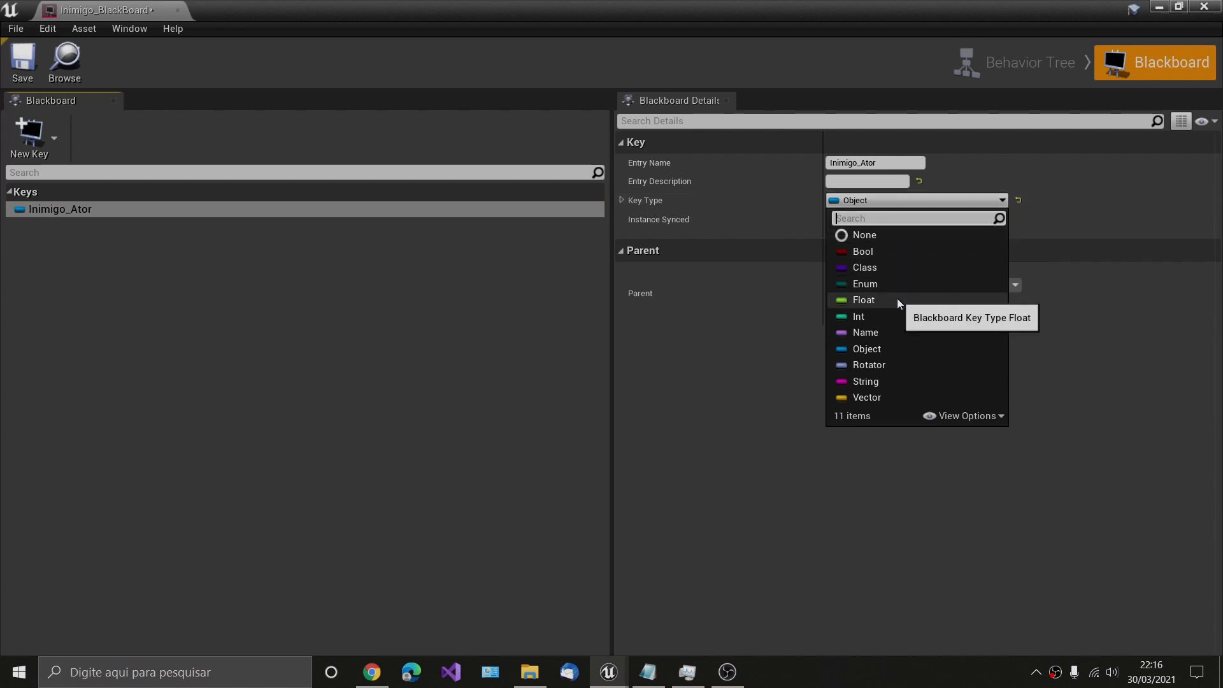
left_click(750, 331)
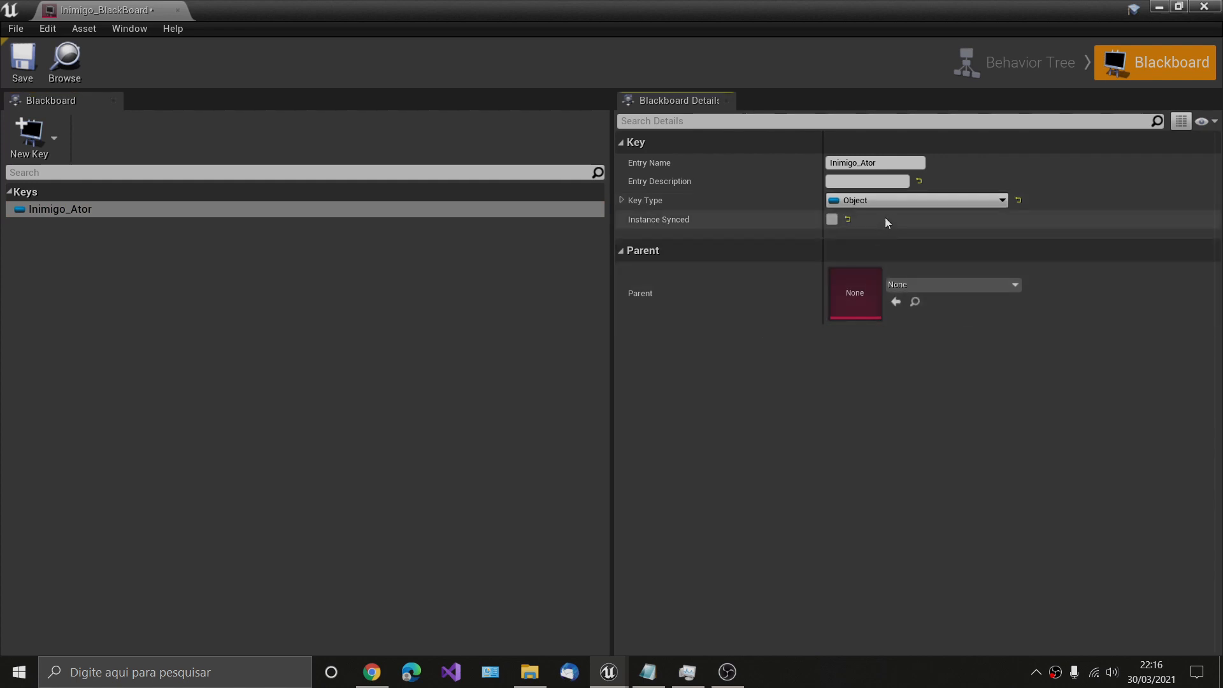
left_click(892, 200)
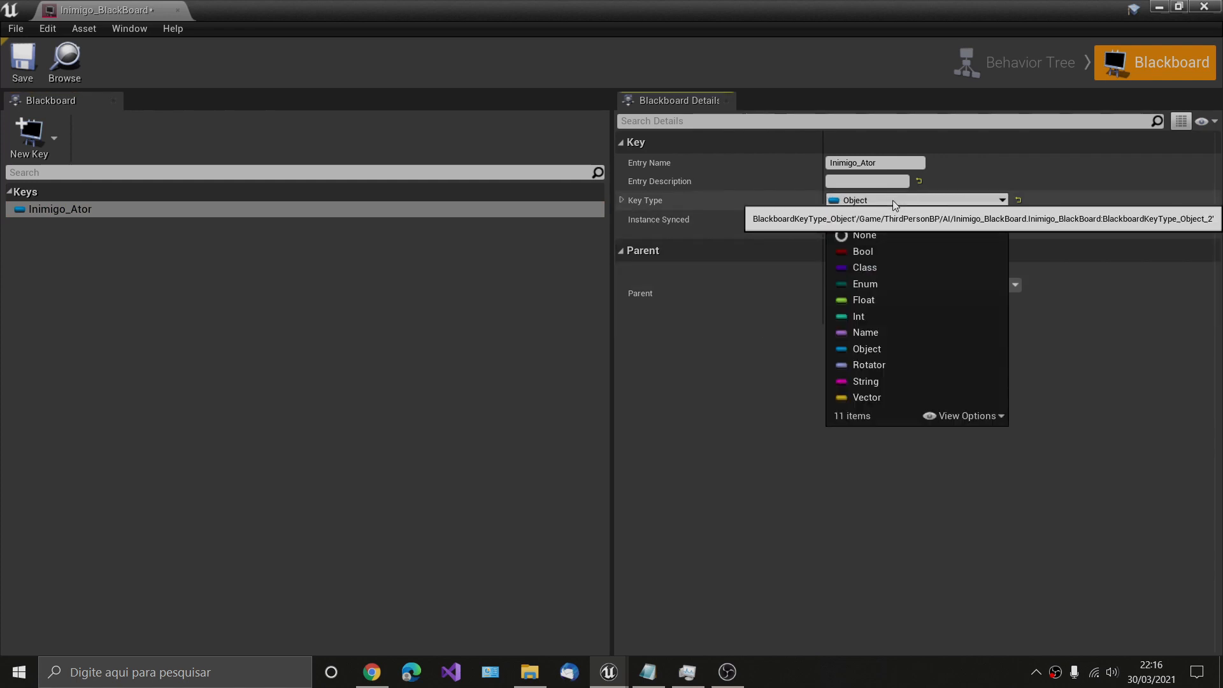
left_click(736, 373)
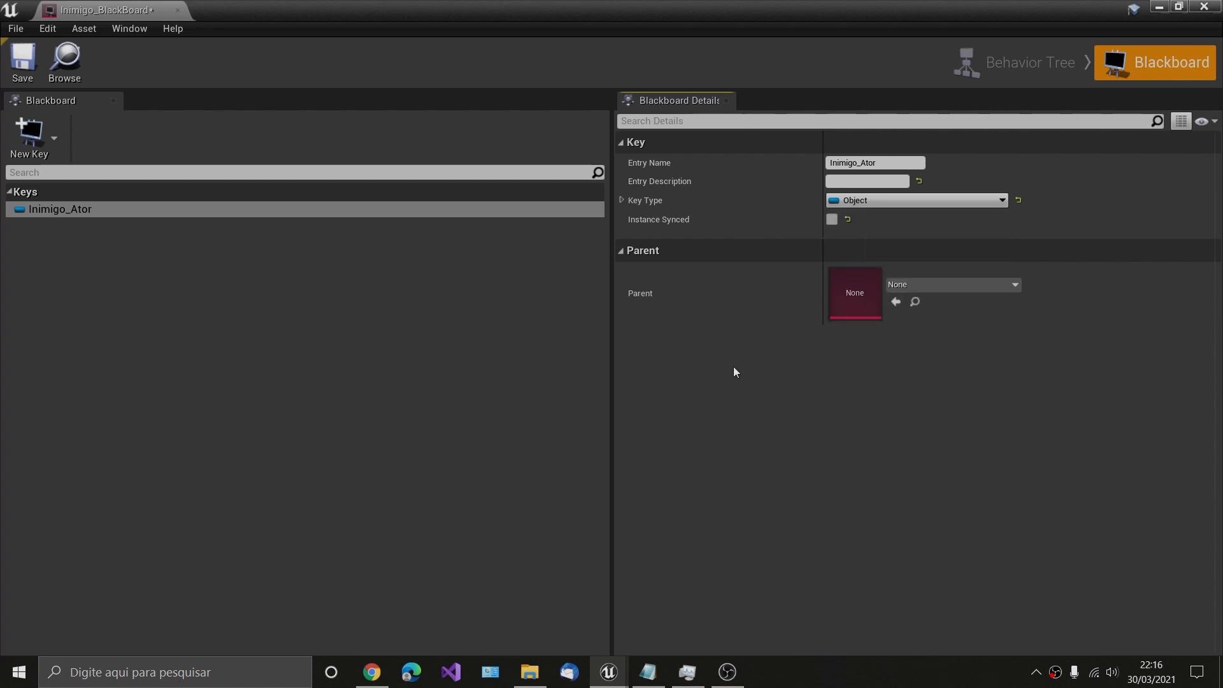
left_click(622, 201)
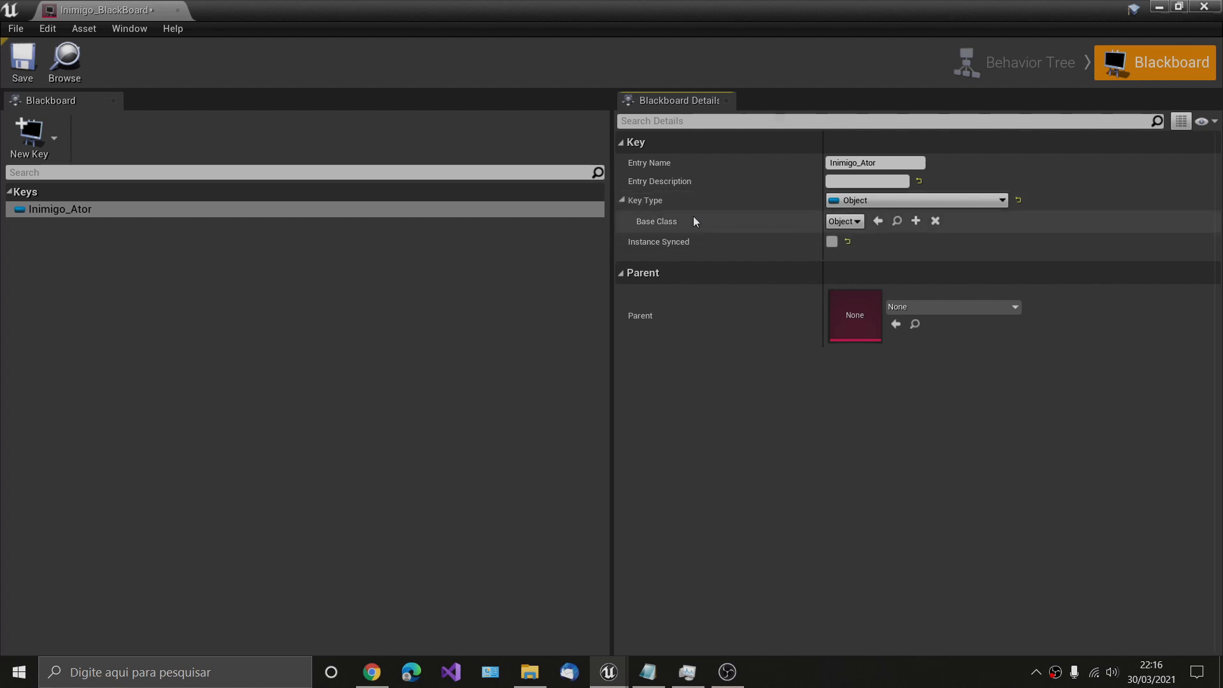
left_click(844, 221)
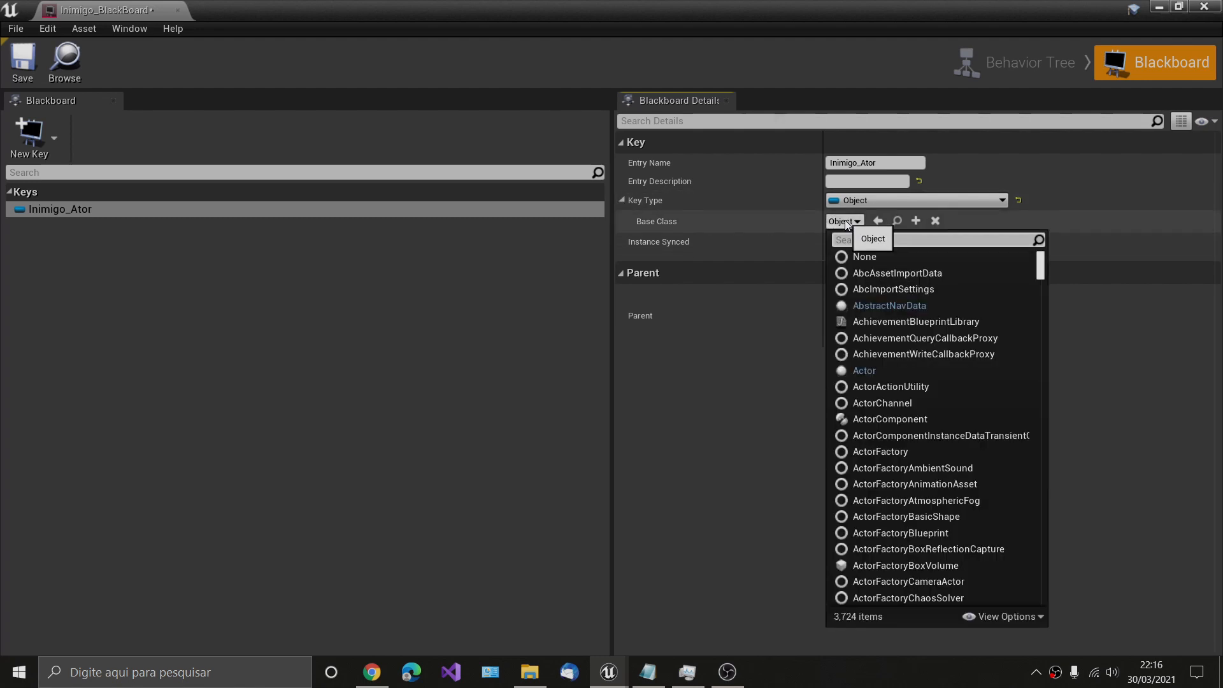
left_click(863, 371)
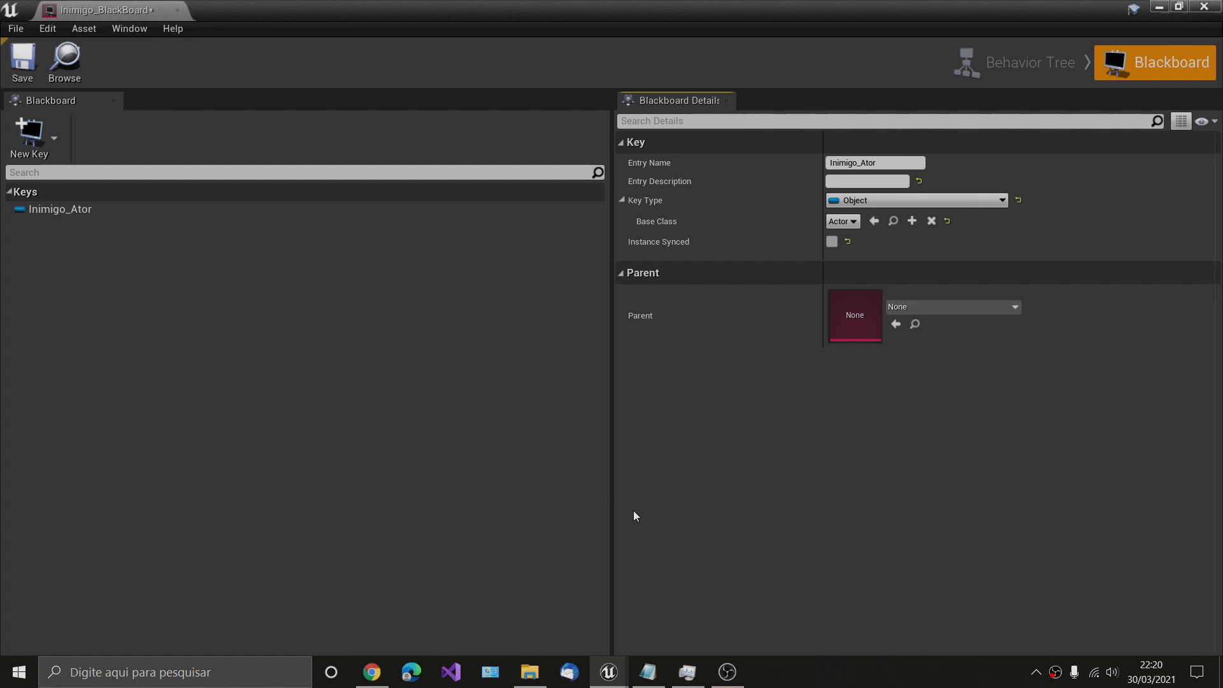
Add a Bool key named TemCampodeVisao to the blackboard.
left_click(44, 150)
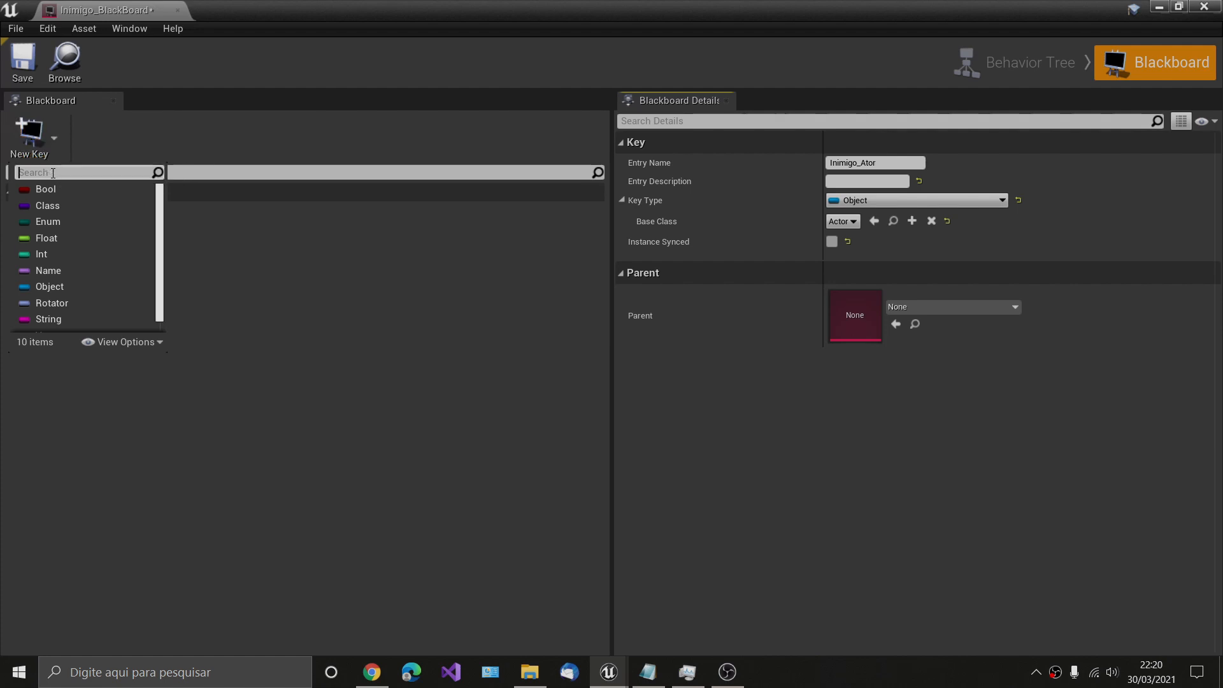
left_click(46, 189)
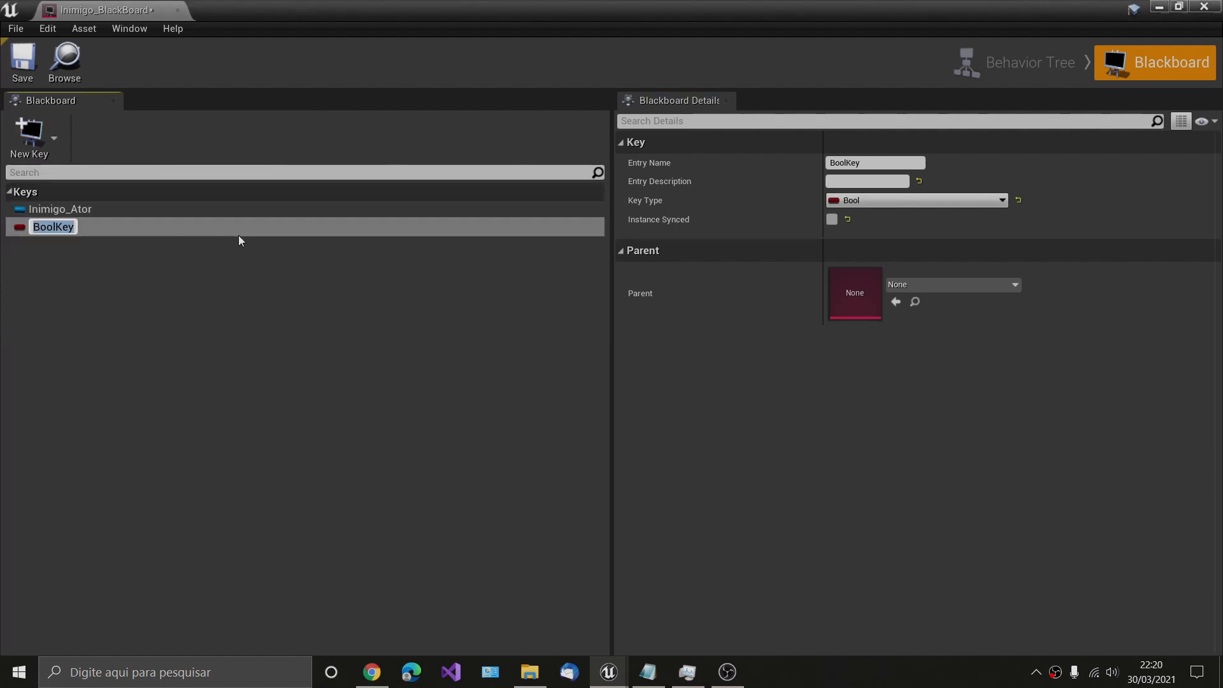
type("Tem")
type("Campo")
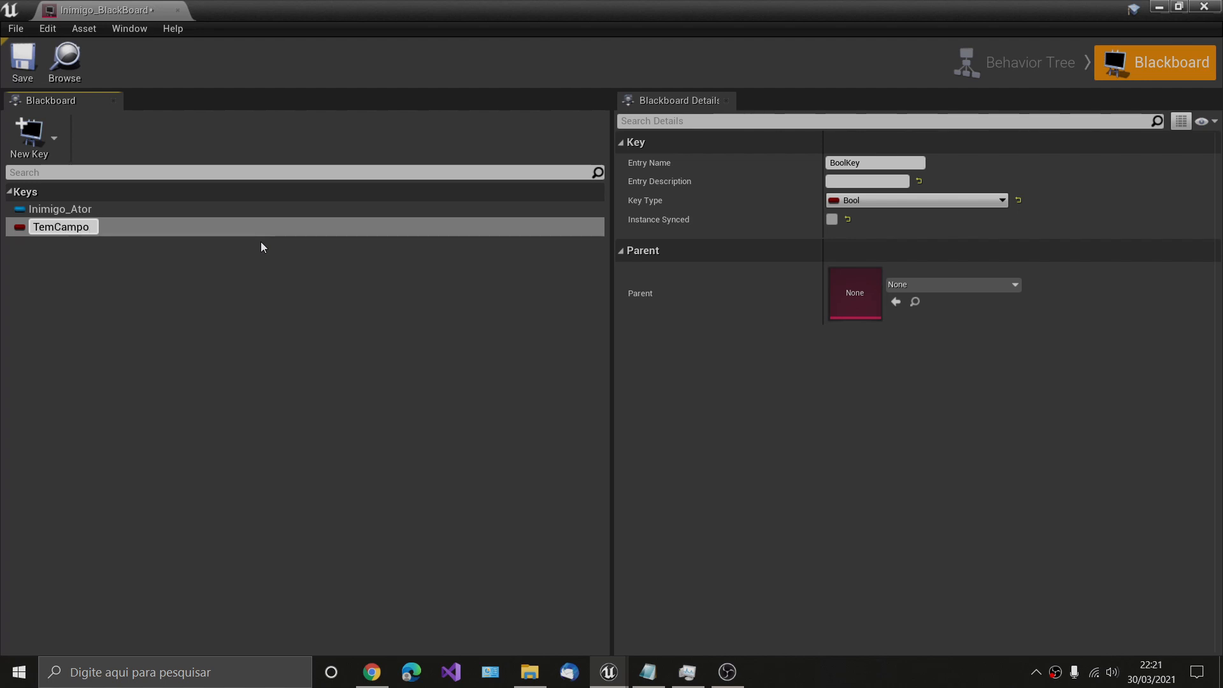
type("deVisao")
key("Return")
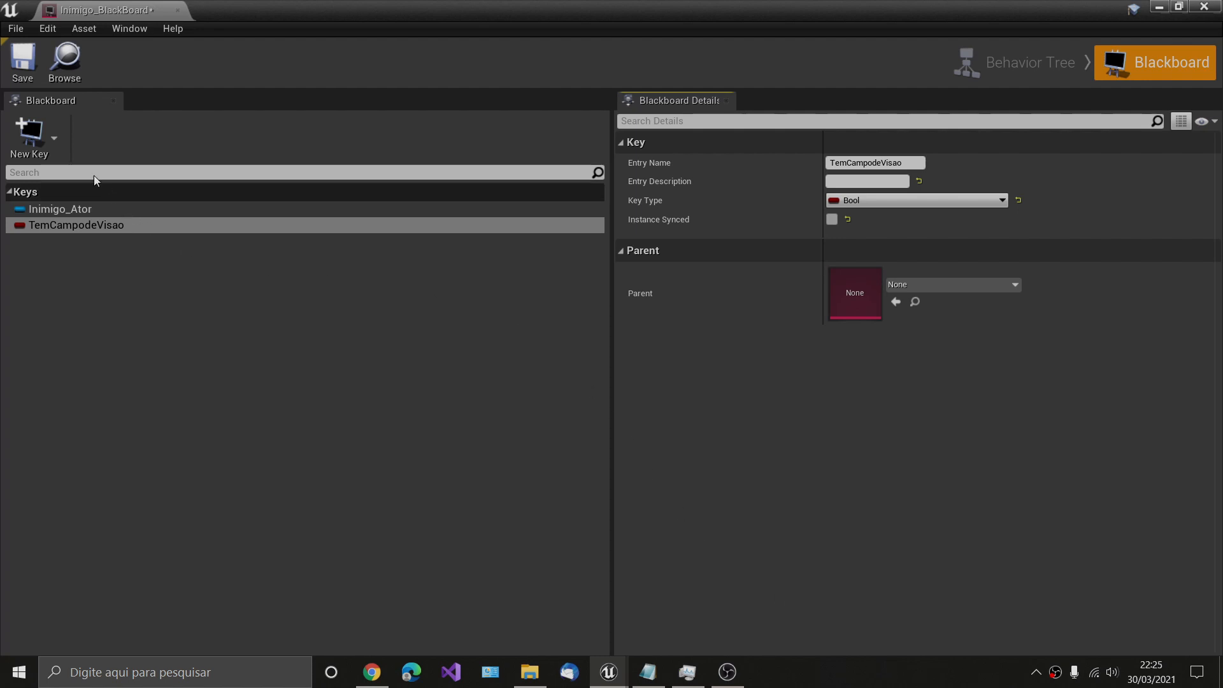
Add a Vector key named LocaldePatrulha to the blackboard.
left_click(29, 134)
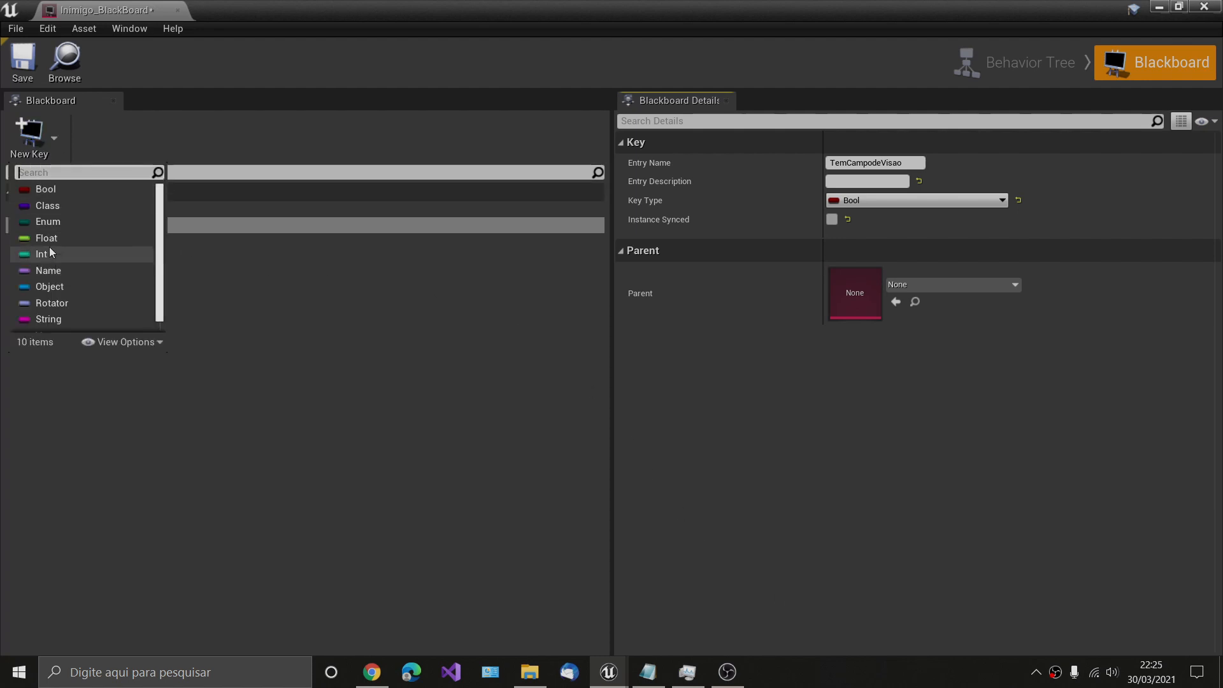
scroll(61, 248, "down", 1)
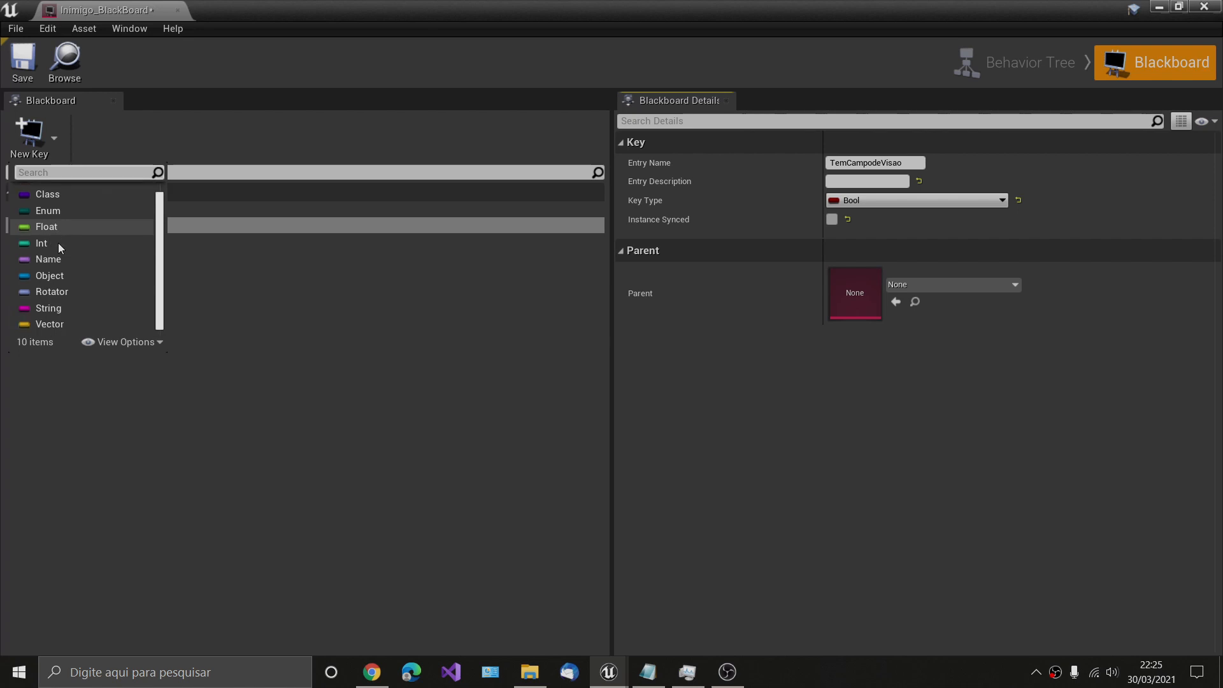
left_click(49, 325)
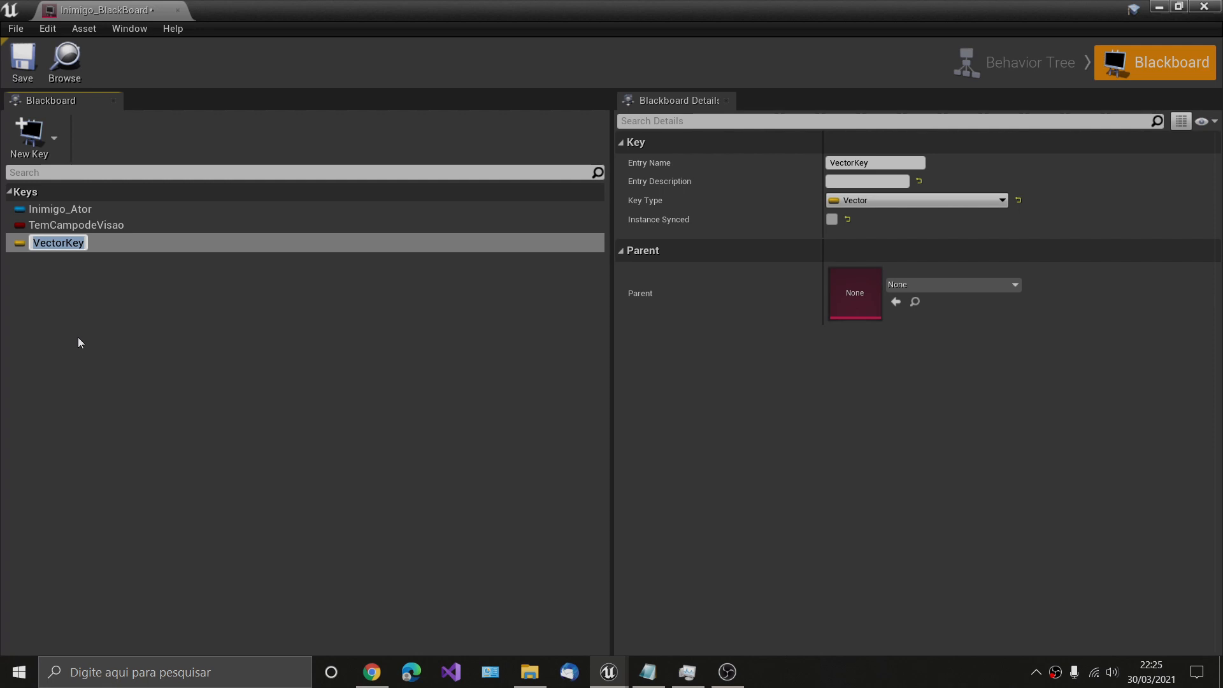
type("LocaldePatrulh")
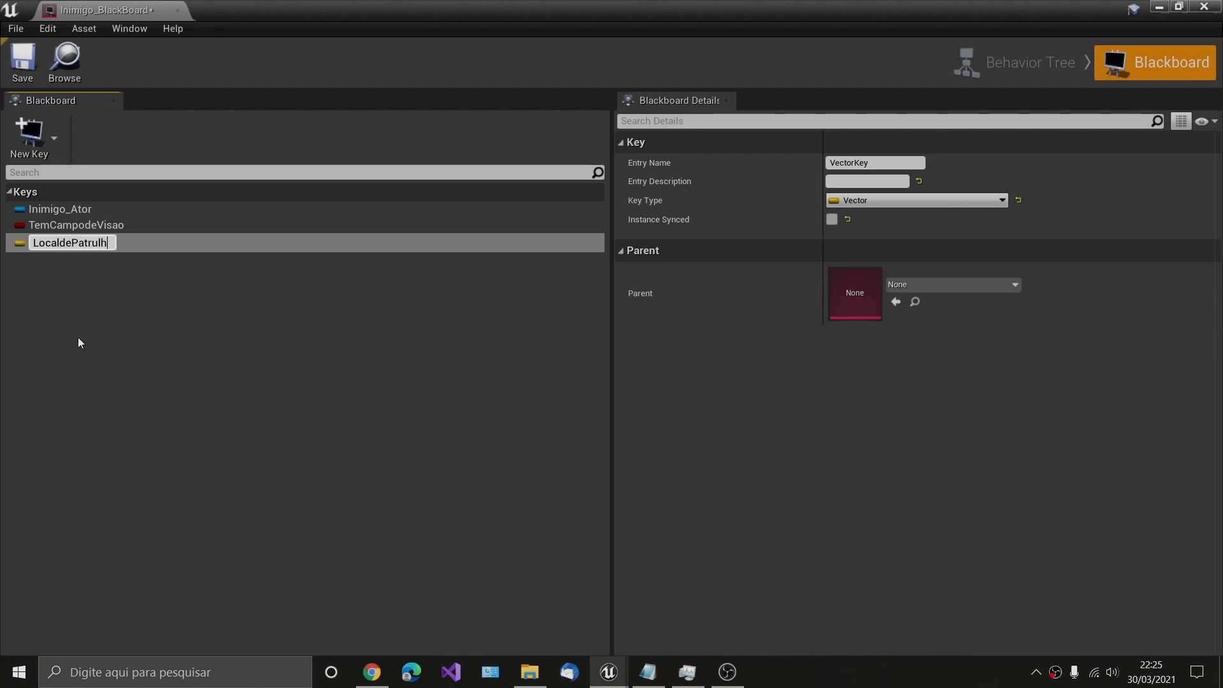
type("a")
key("Return")
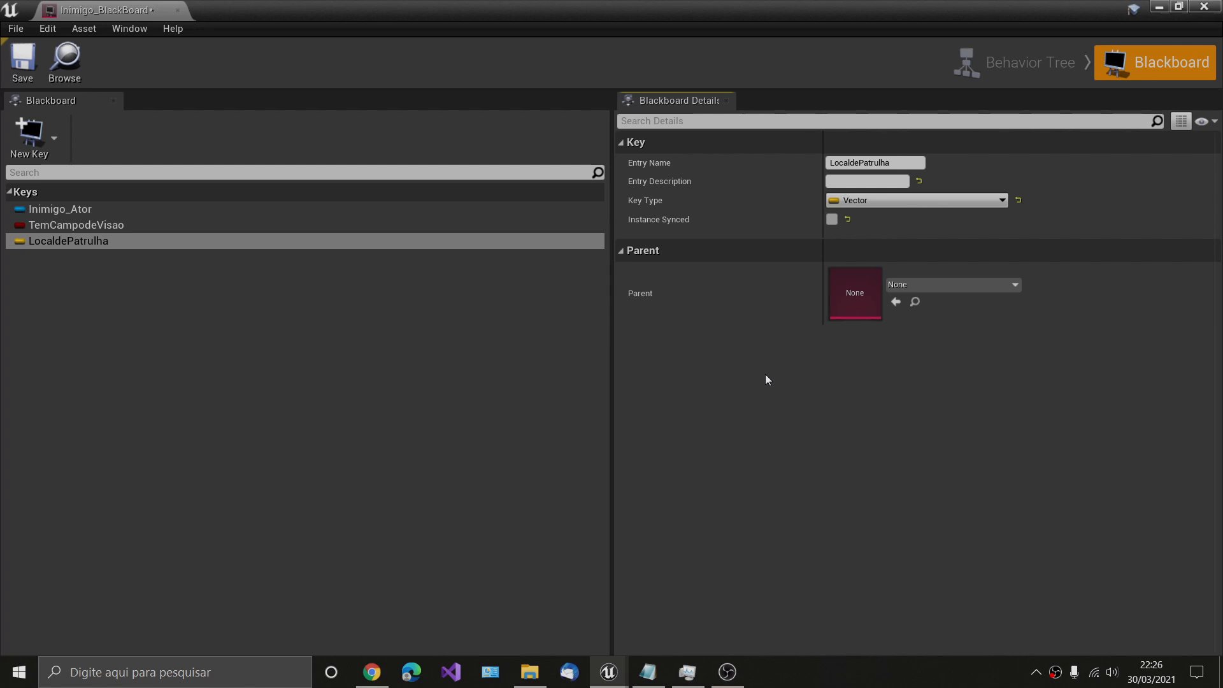
Close the Inimigo_BlackBoard editor and deselect the asset in the AI folder.
left_click(47, 29)
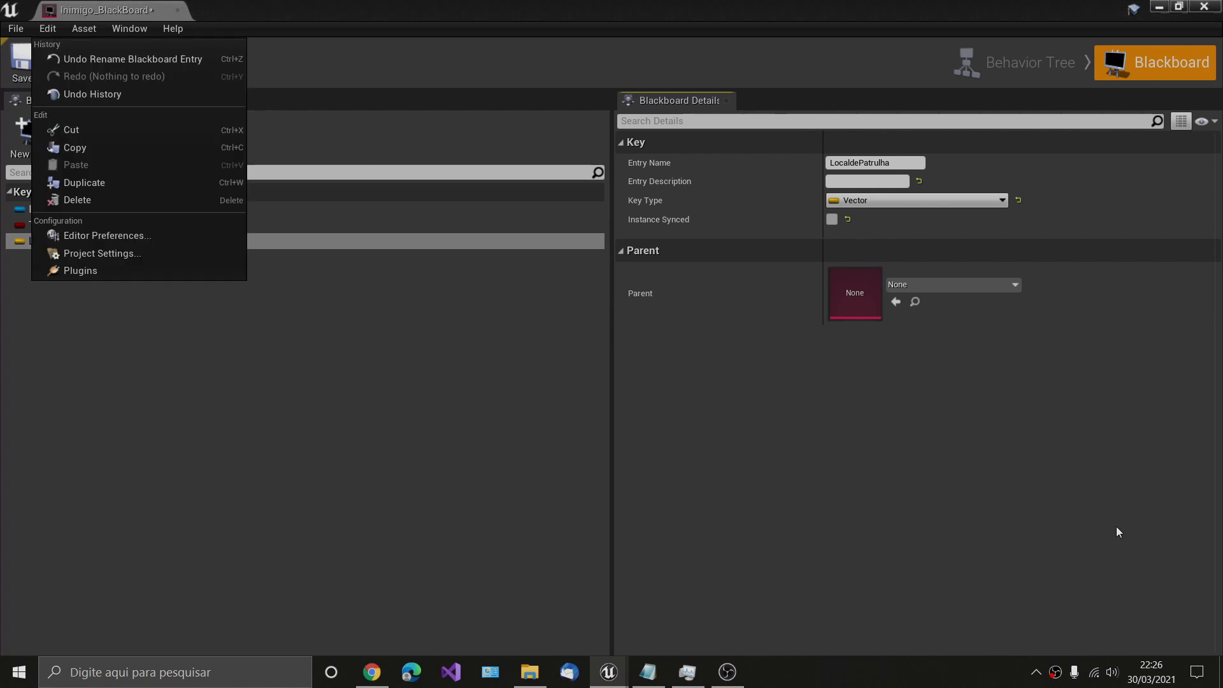
left_click(772, 28)
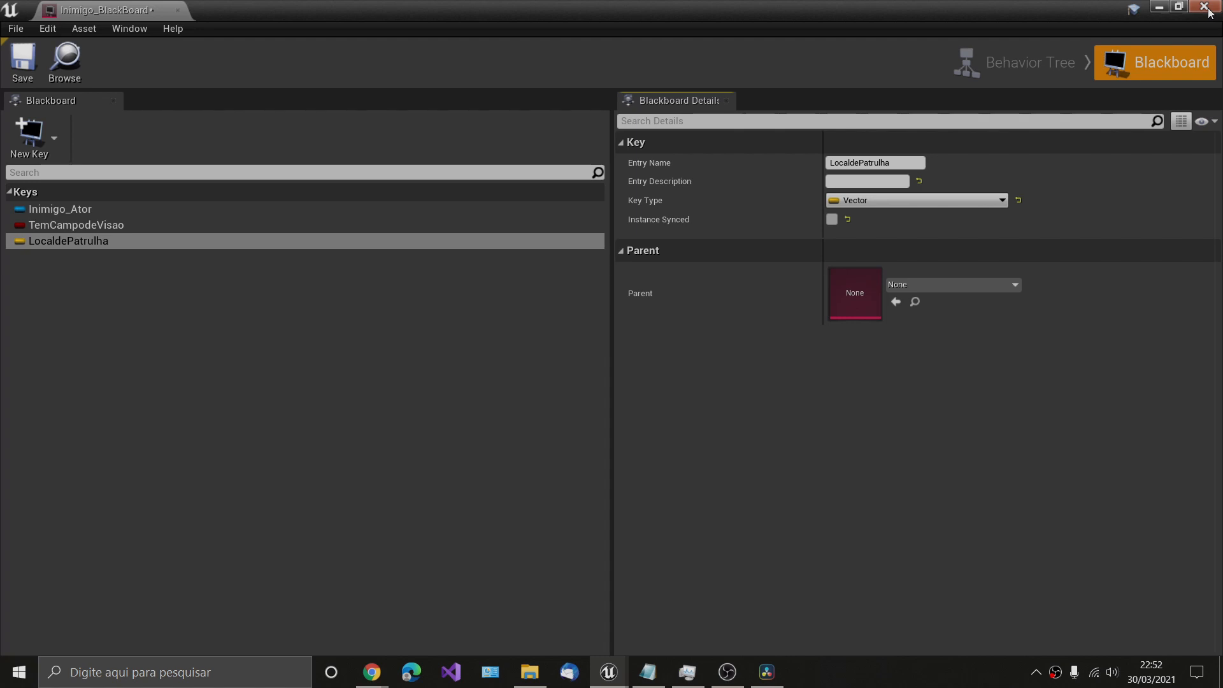
left_click(1204, 8)
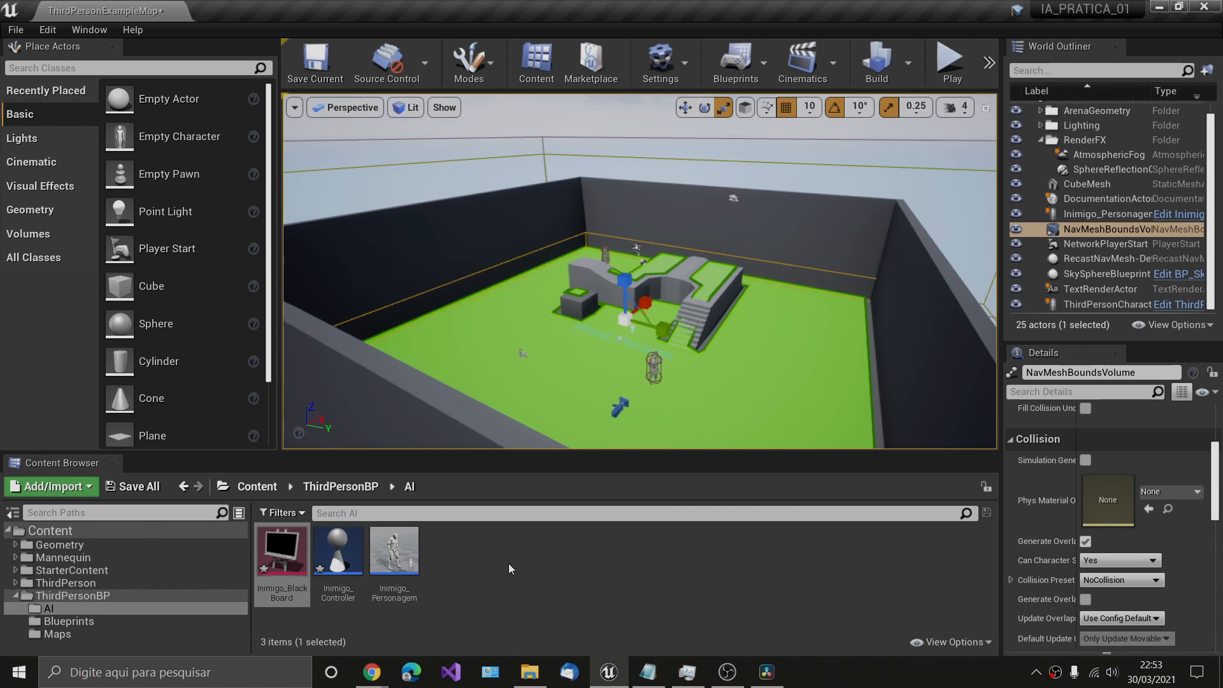
left_click(508, 562)
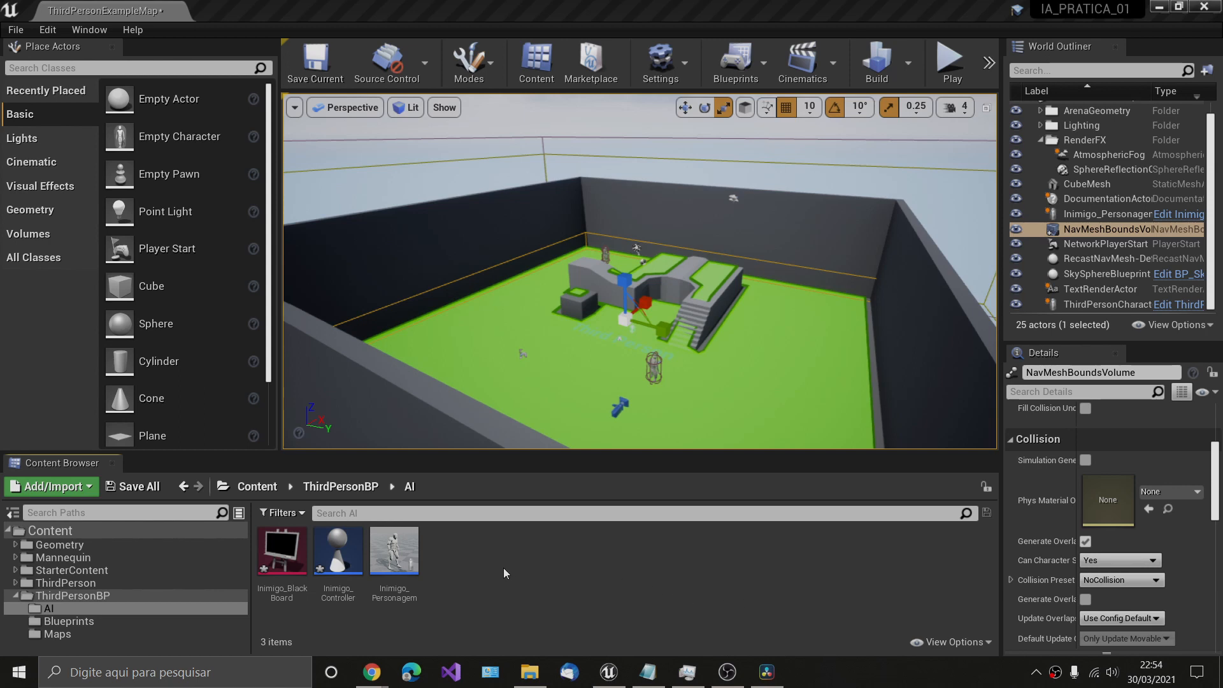
right_click(475, 551)
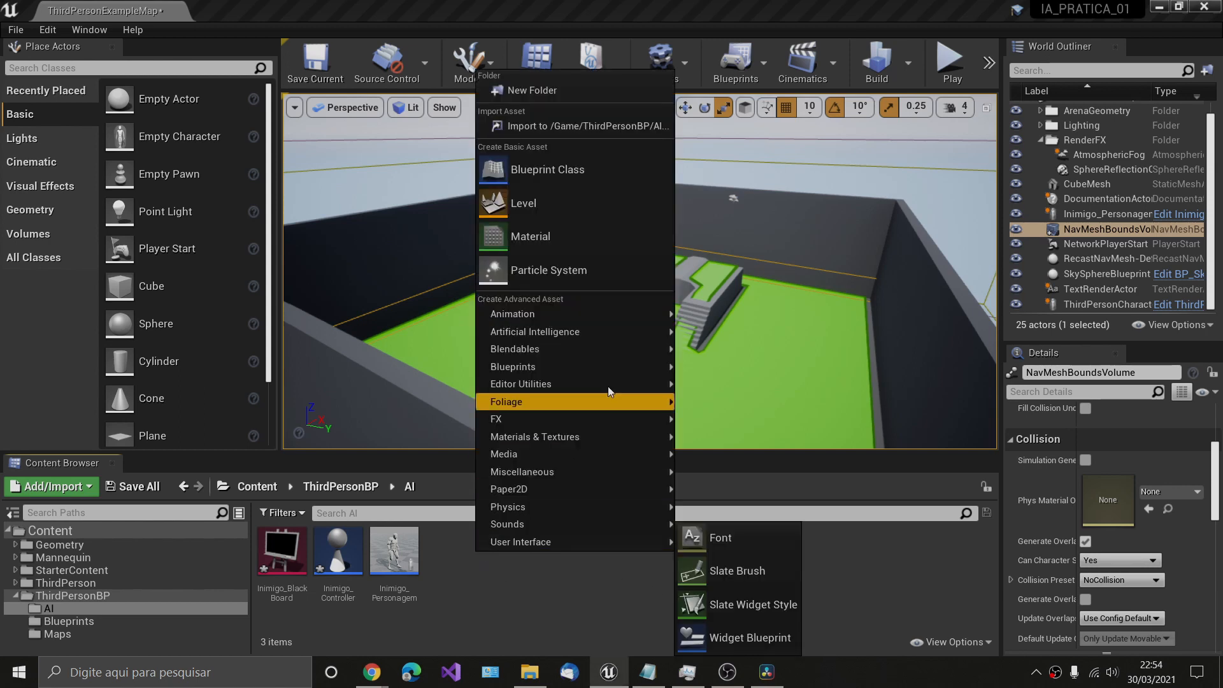
mouse_move(581, 332)
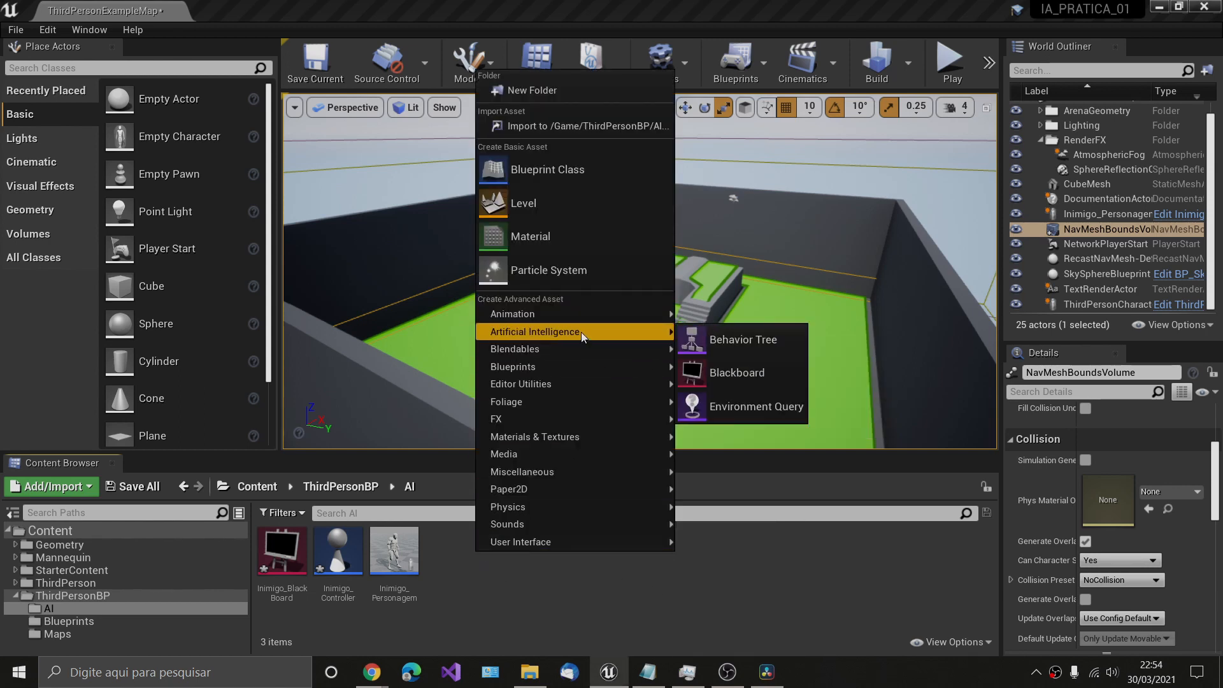
left_click(70, 591)
left_click(45, 605)
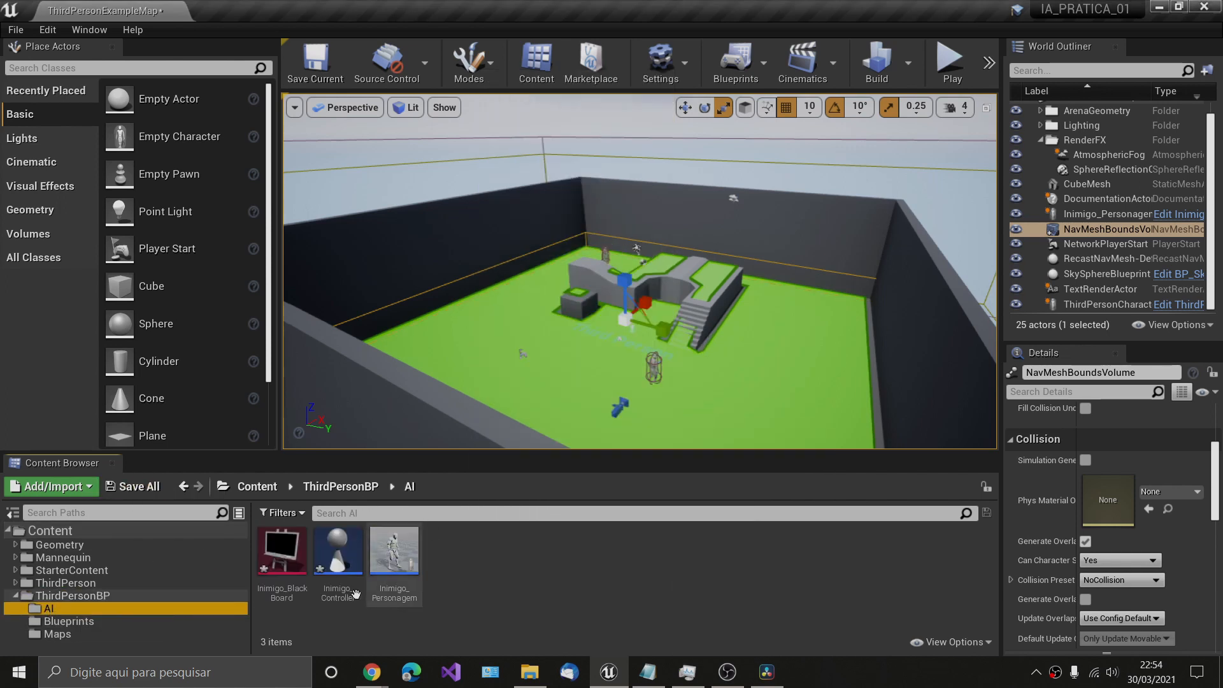
Create a Behavior Tree asset named Inimigo_BTree in the AI folder.
right_click(488, 562)
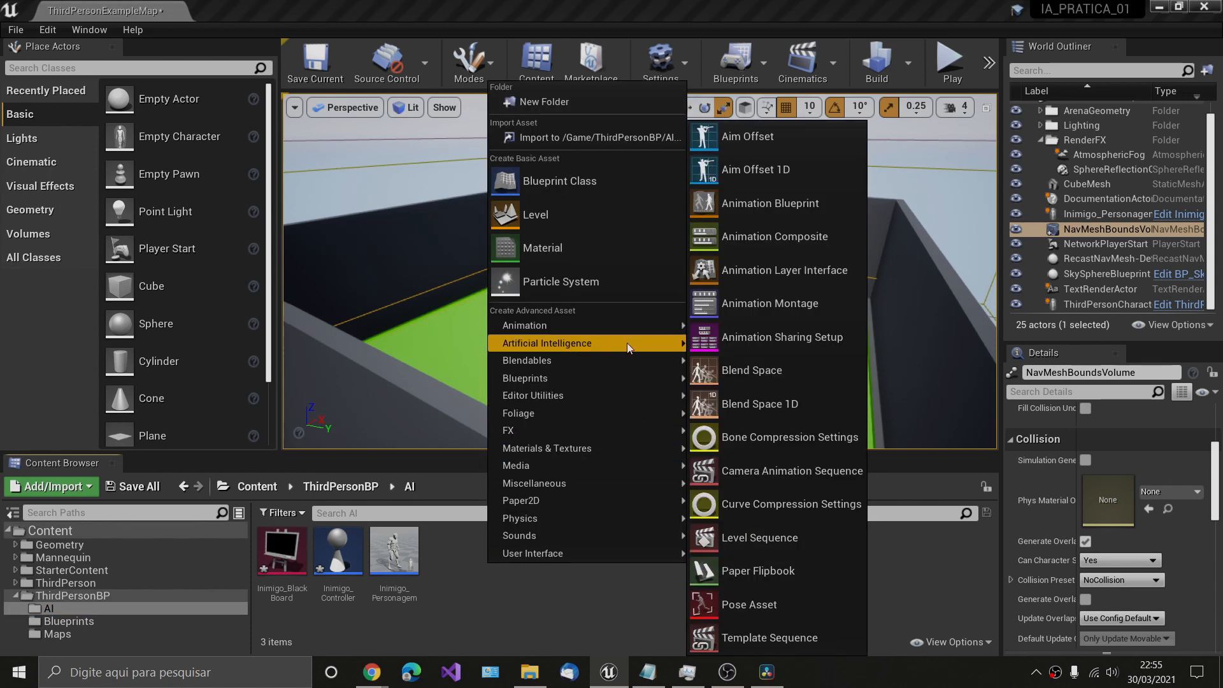
mouse_move(626, 345)
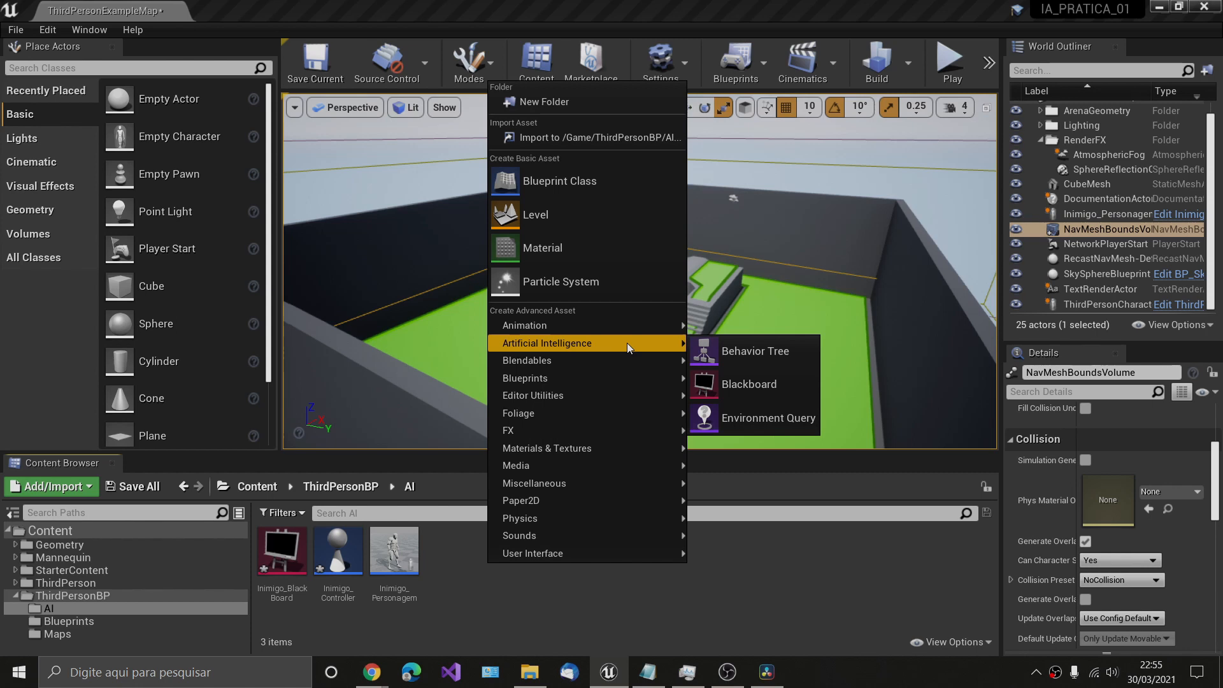
left_click(757, 350)
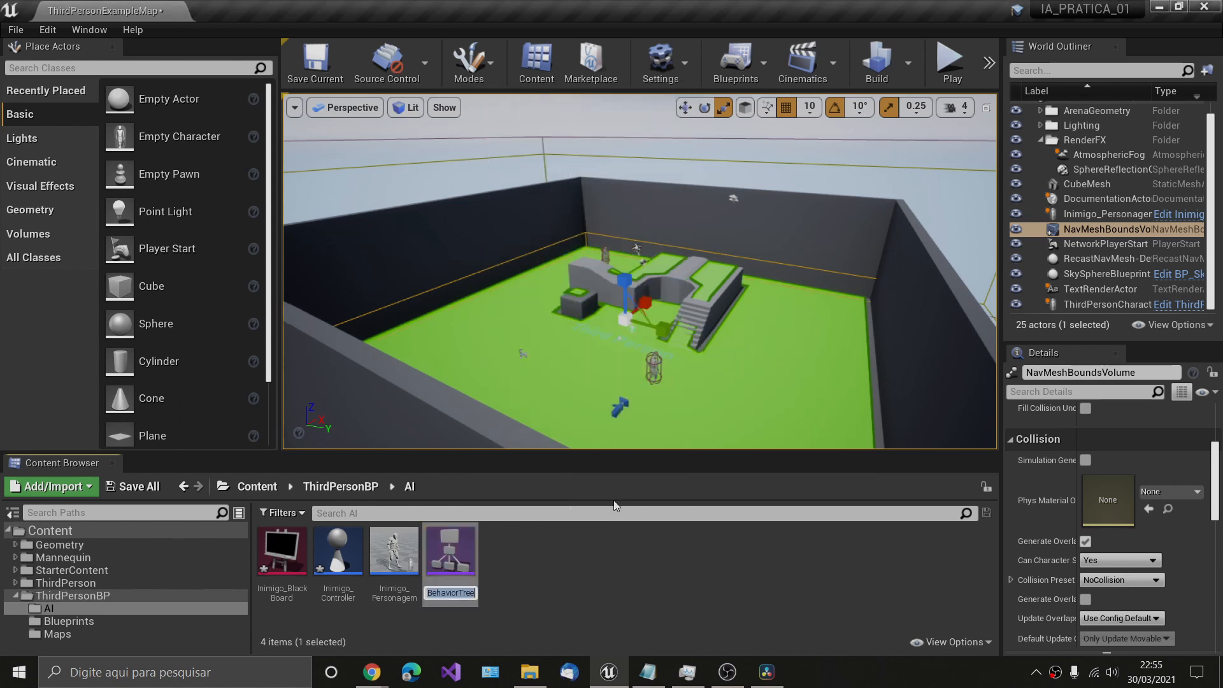
type("In")
type("imigo")
type("_")
type("B")
type("Tree")
key("Return")
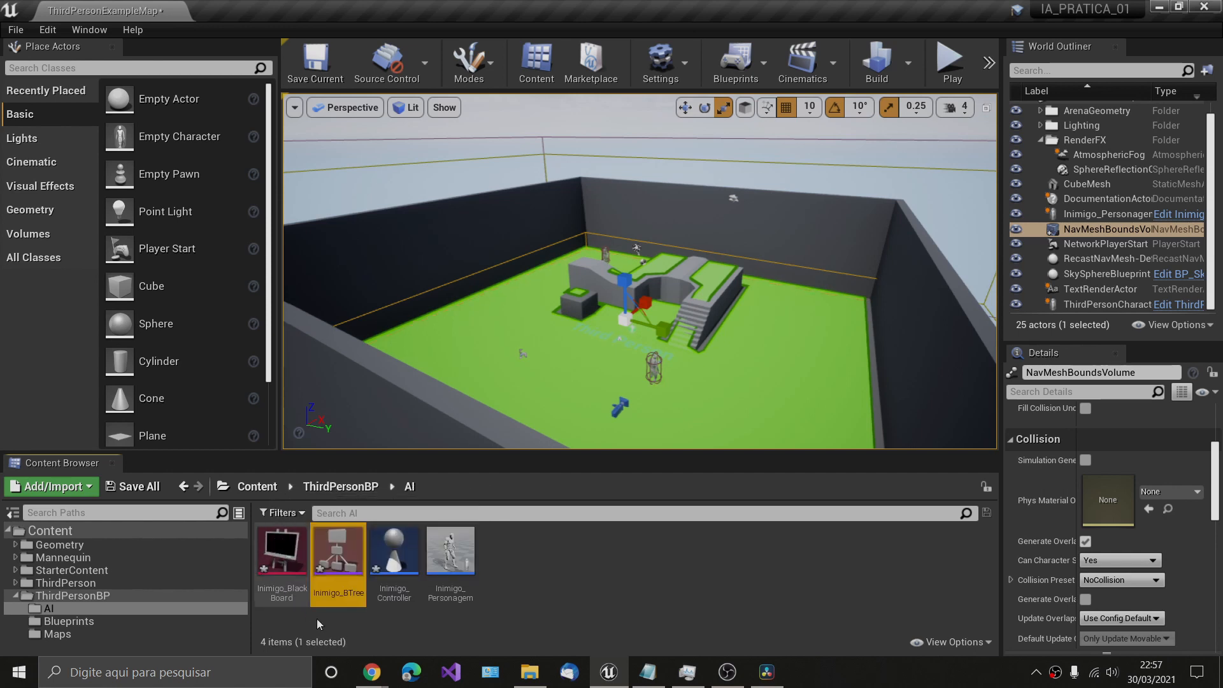
Open the Inimigo_BTree behavior tree and keep Inimigo_BlackBoard as its Blackboard Asset.
double_click(351, 552)
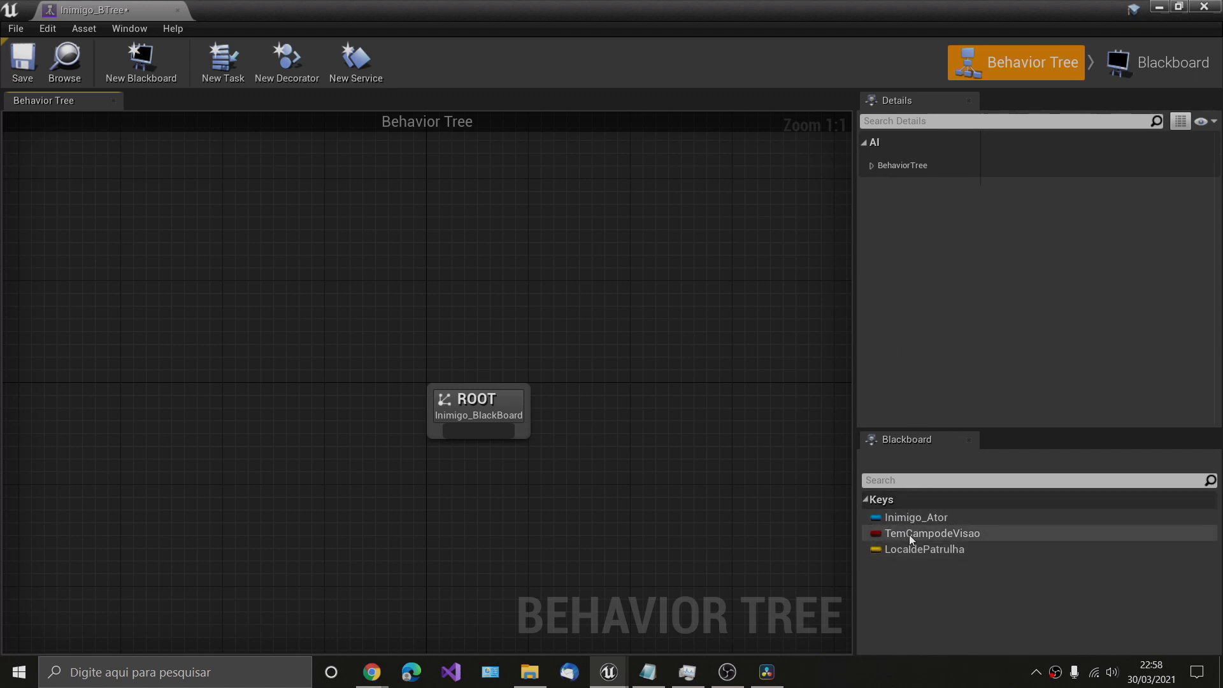
left_click(871, 165)
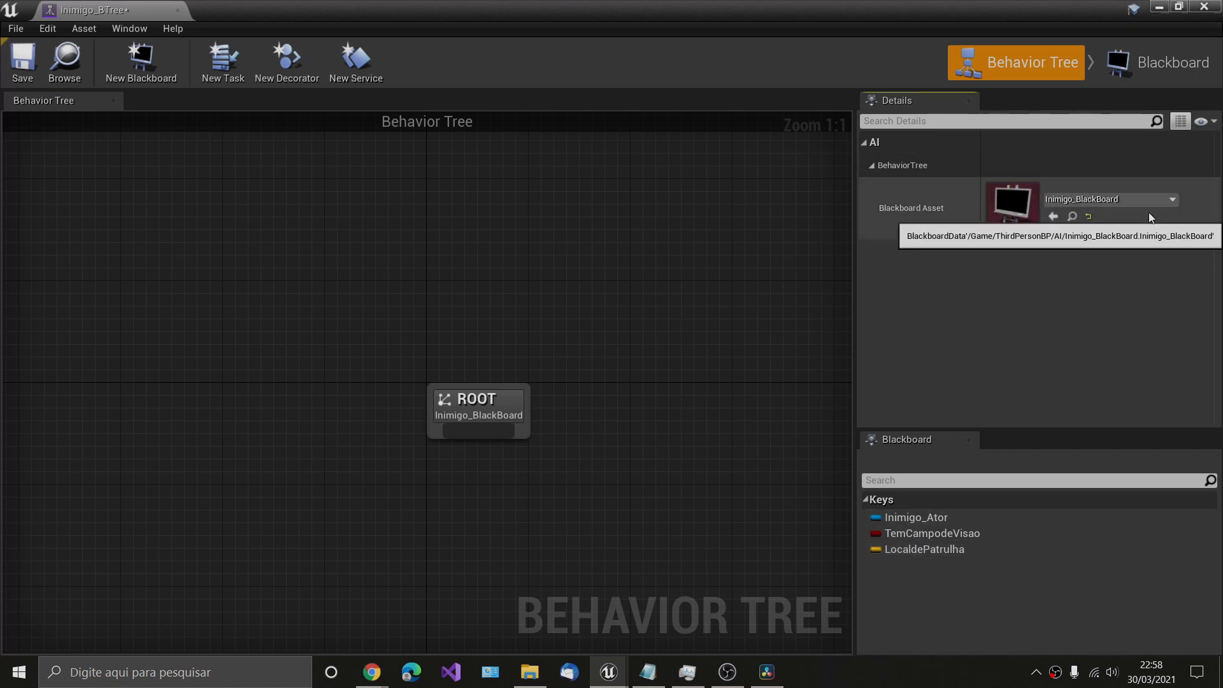
left_click(1162, 199)
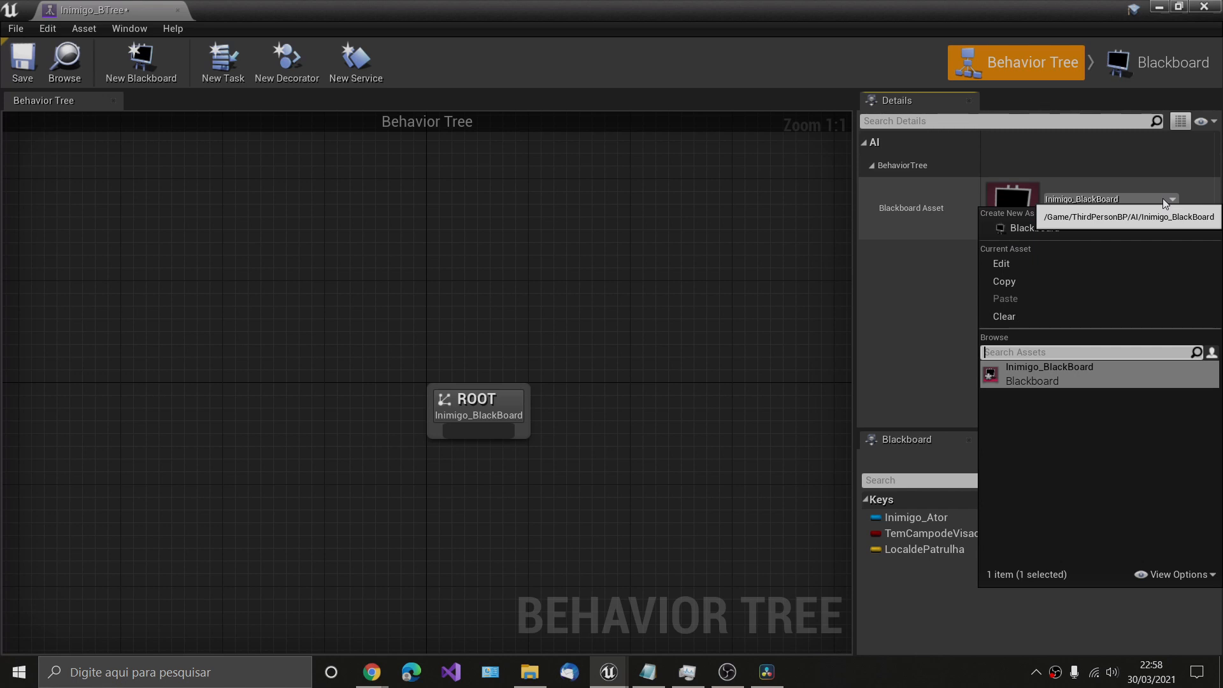
left_click(1046, 380)
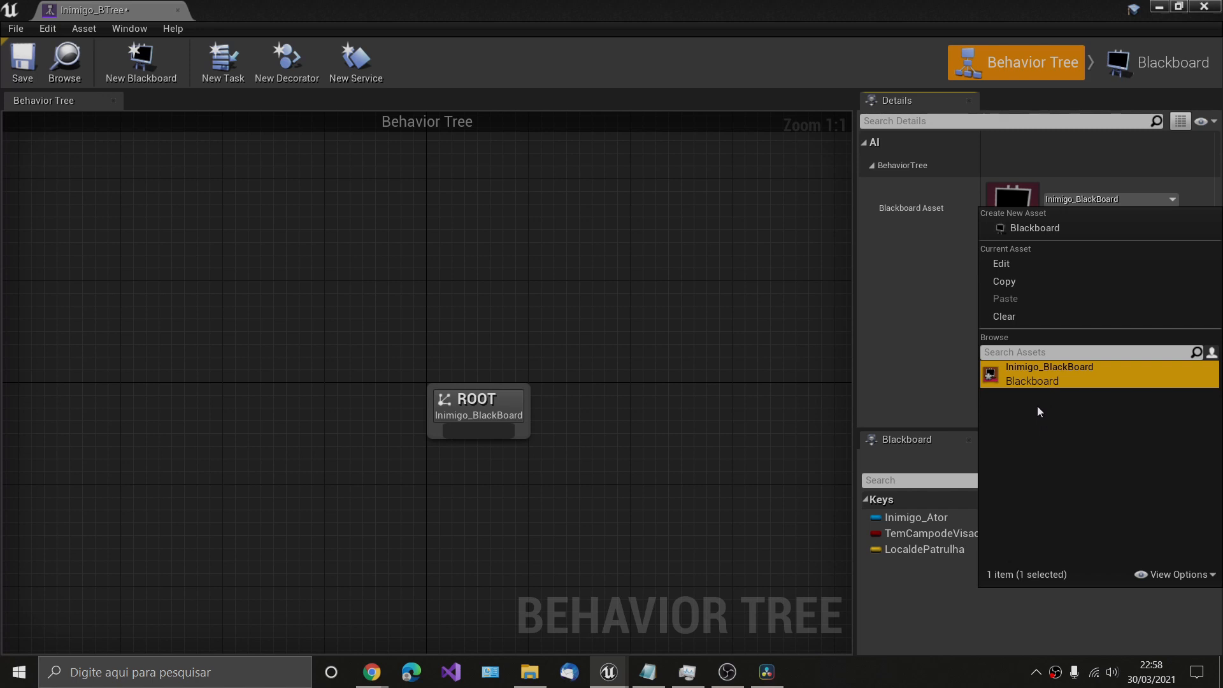
left_click(713, 381)
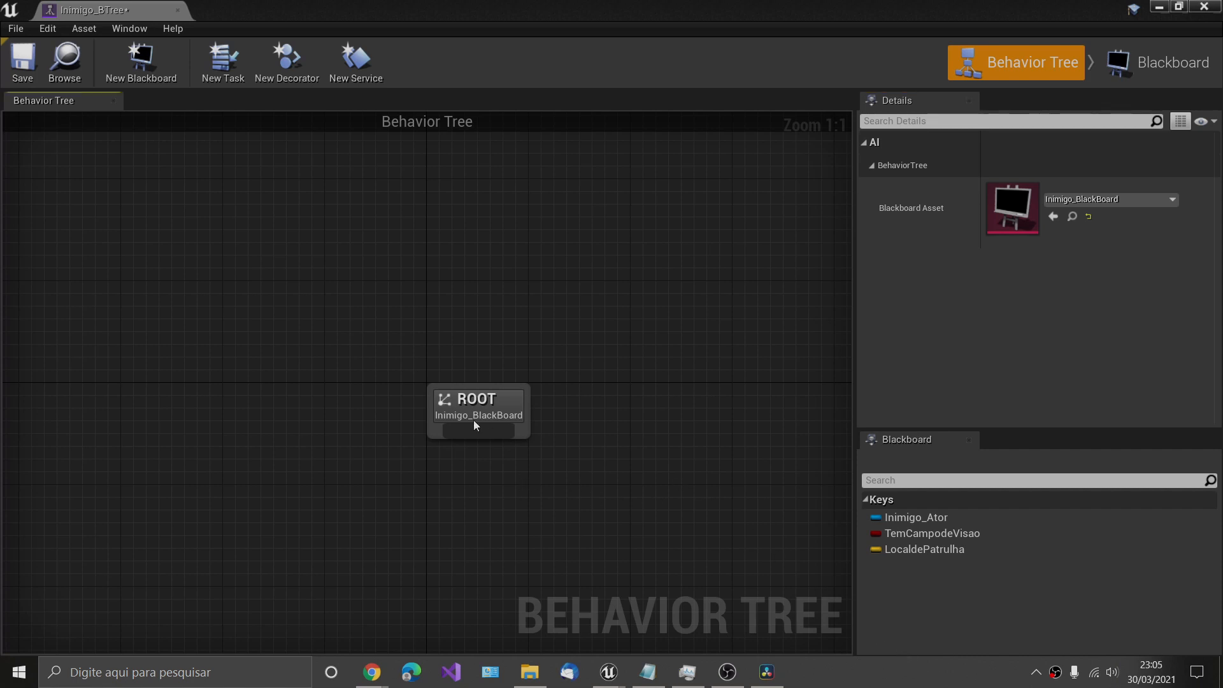
Move the ROOT node higher in the graph and look through the composite node types it can connect to.
left_click_drag(472, 419, 388, 189)
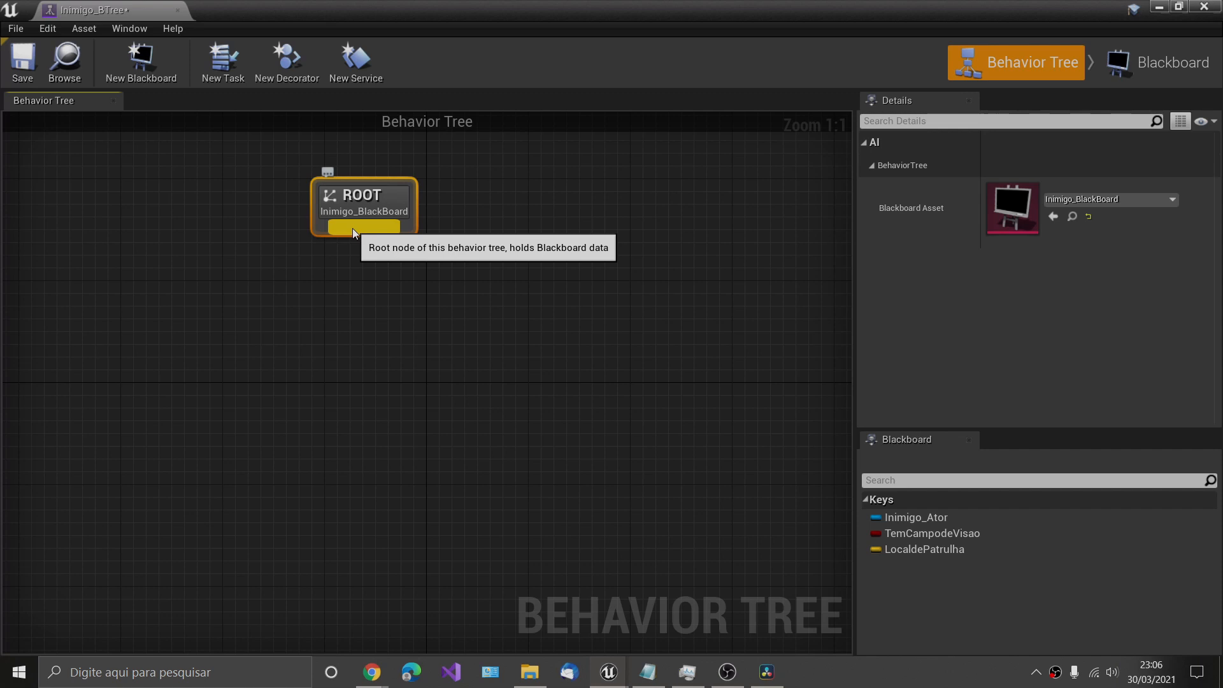
left_click_drag(353, 228, 357, 325)
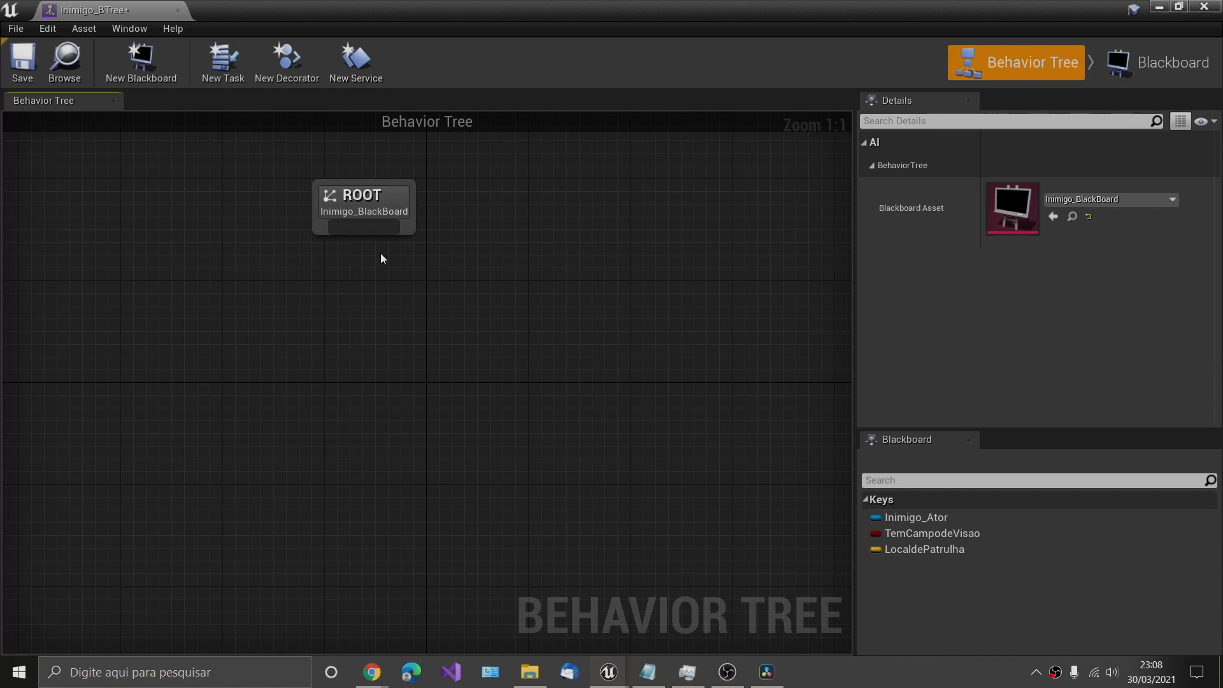
left_click_drag(368, 260, 389, 321)
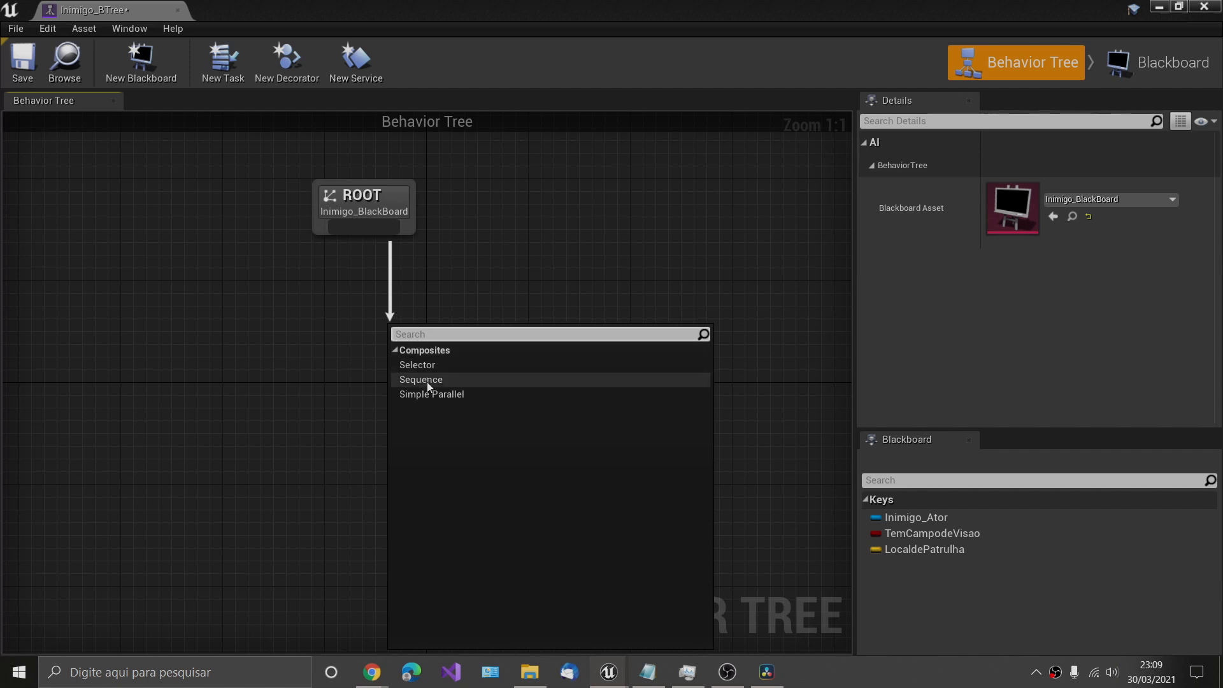
key("Escape")
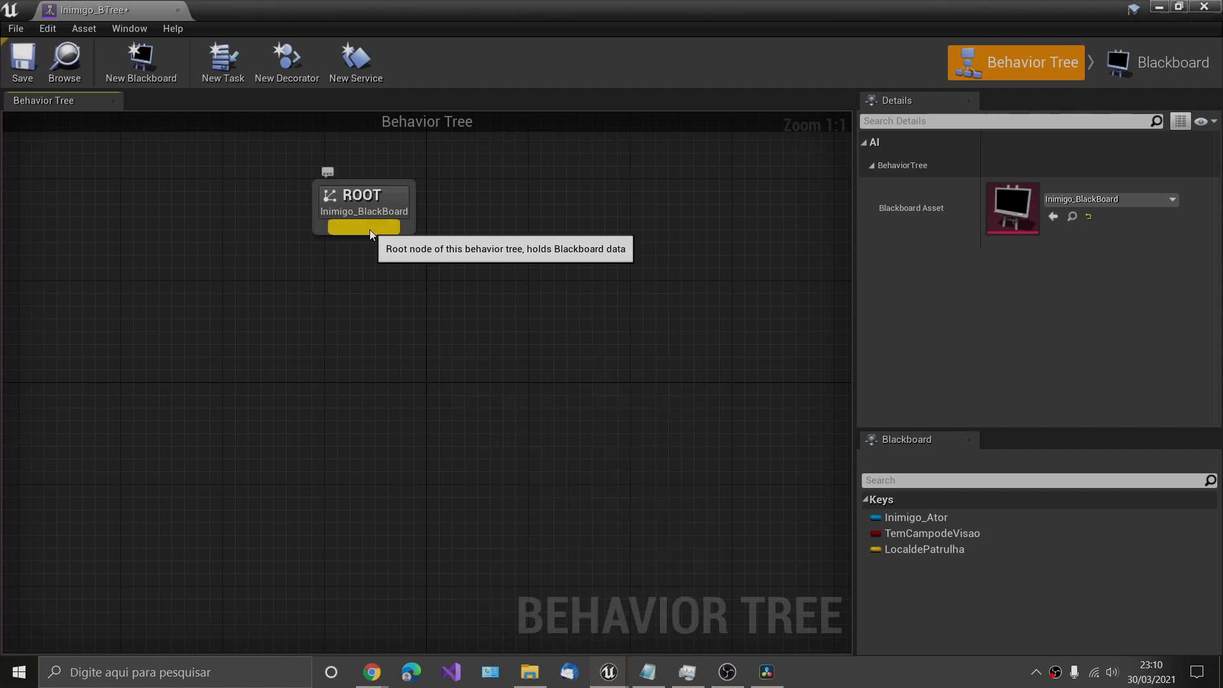
left_click_drag(370, 229, 340, 352)
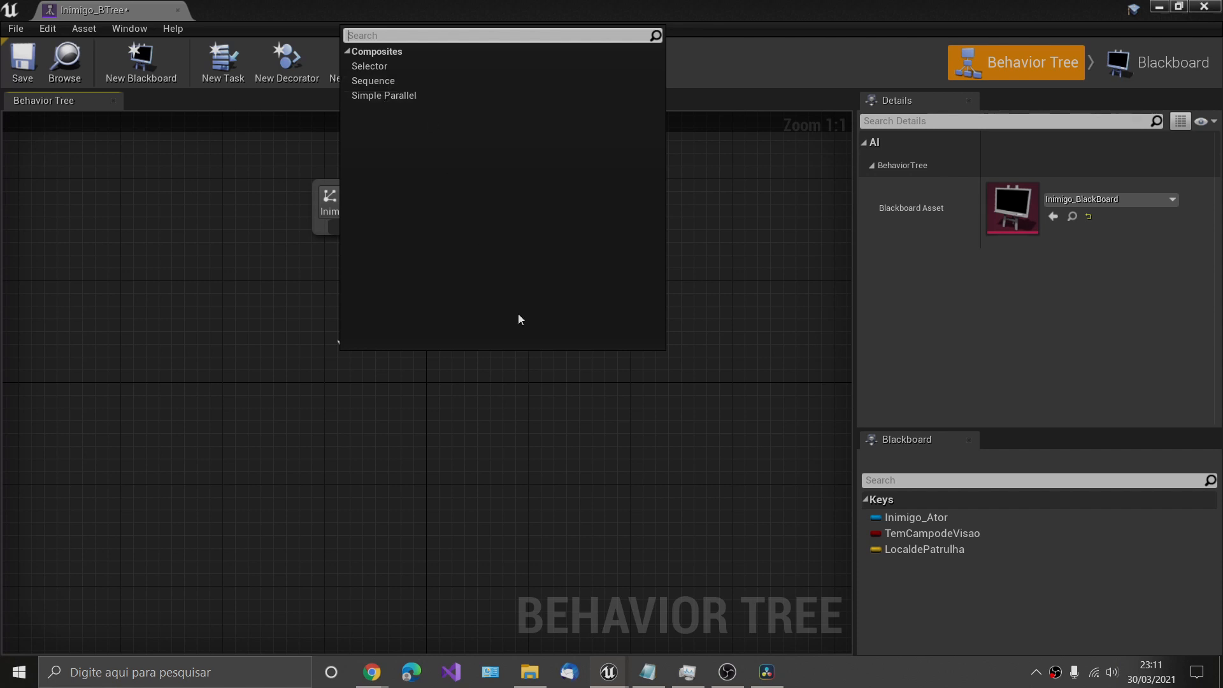
left_click(605, 399)
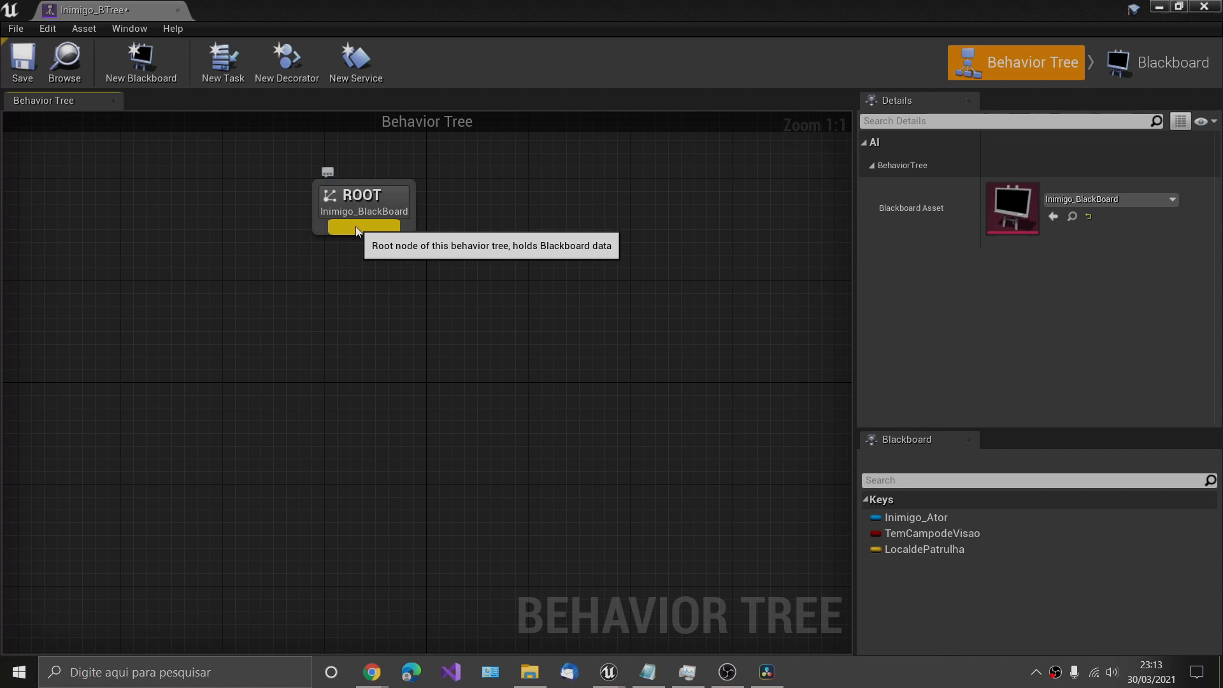
left_click_drag(361, 231, 382, 318)
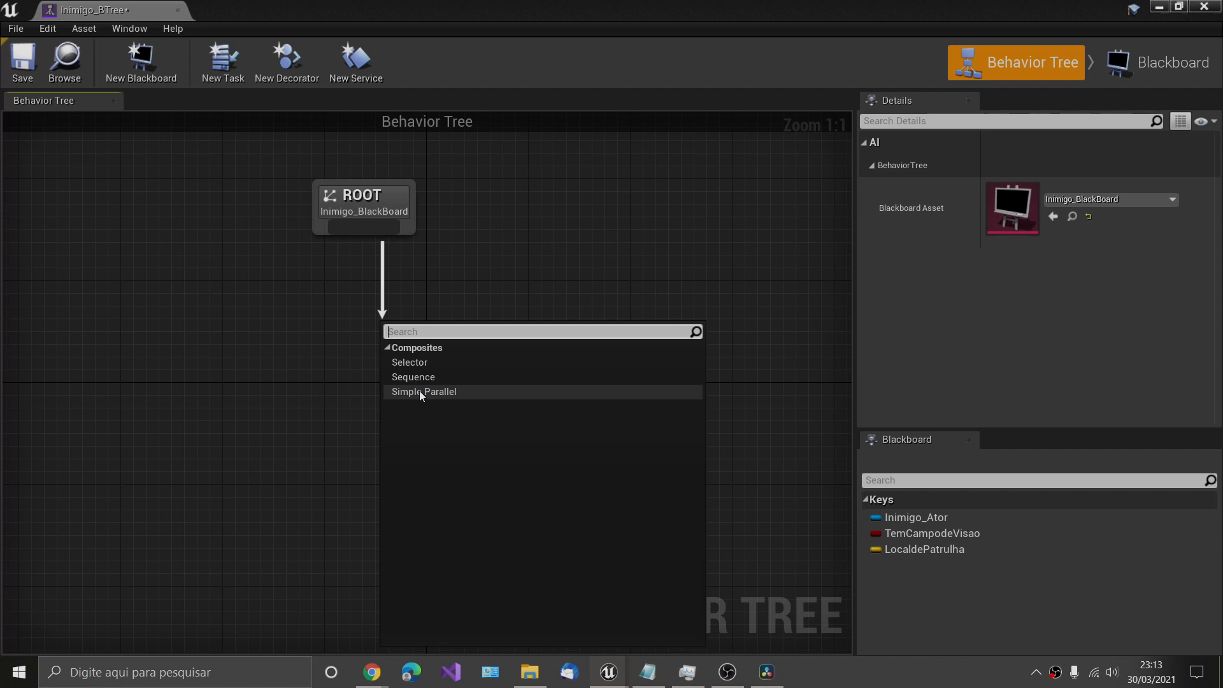
left_click(271, 353)
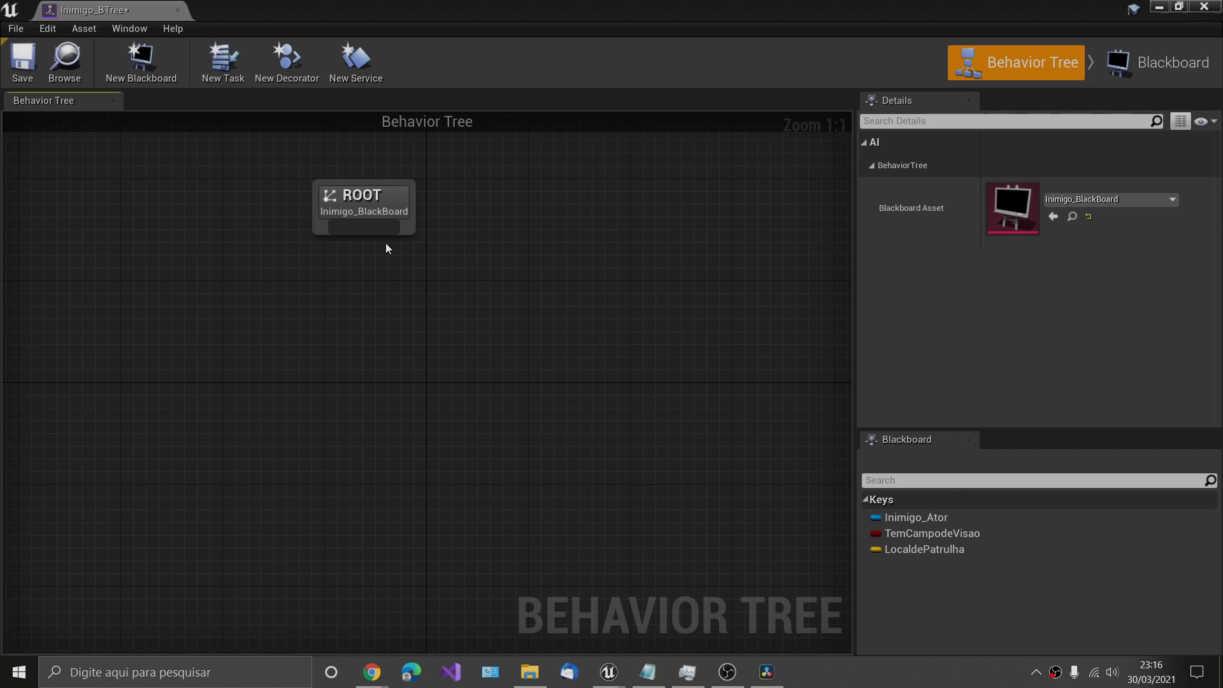
Add a Selector composite connected below the ROOT node and name it AI_ROOT.
left_click_drag(368, 228, 352, 316)
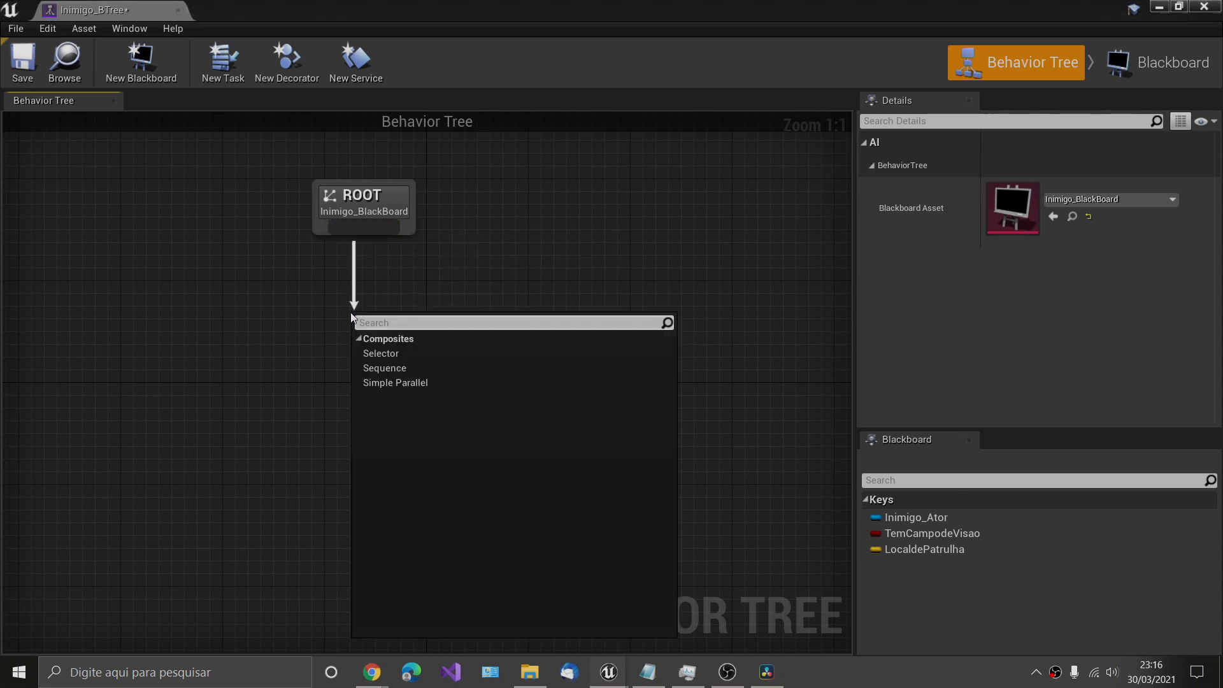
left_click(385, 358)
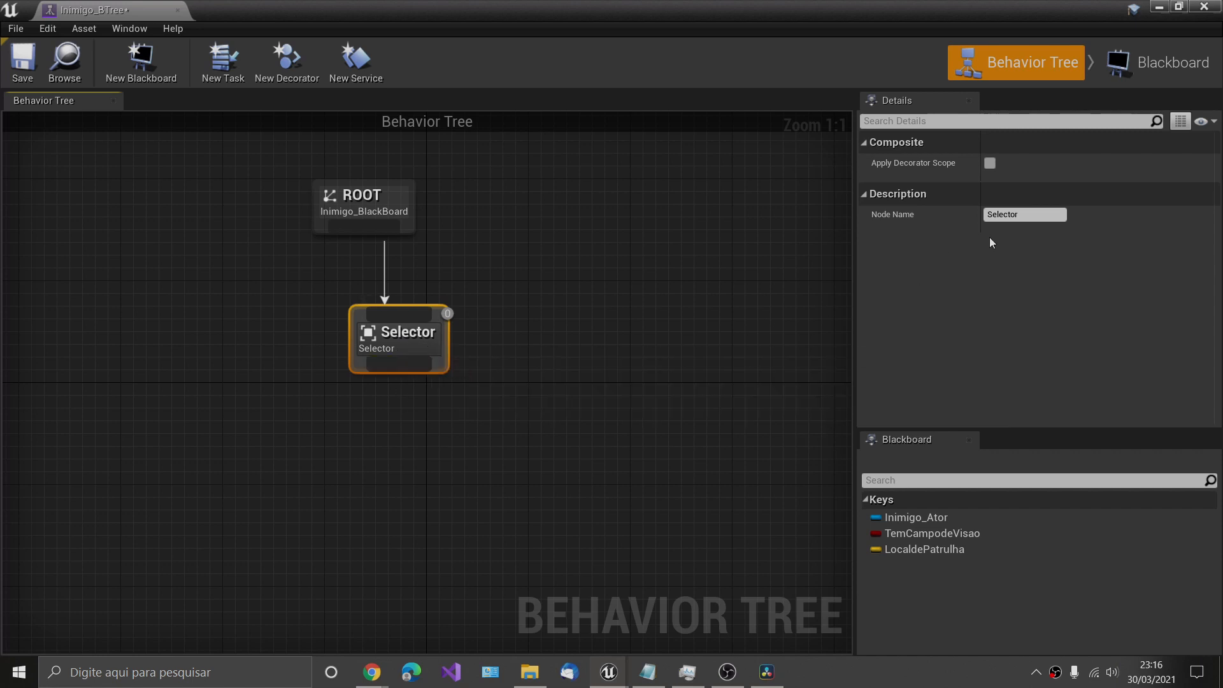
left_click(1026, 217)
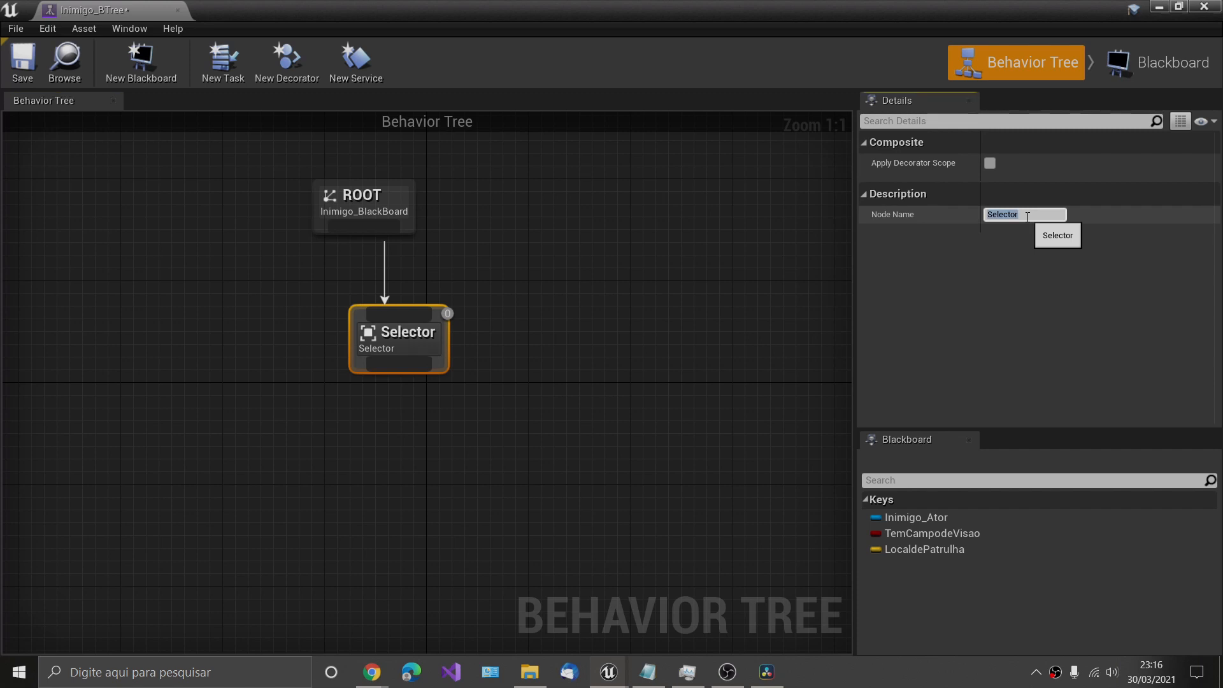
type("A")
type("I_ROOT")
key("Return")
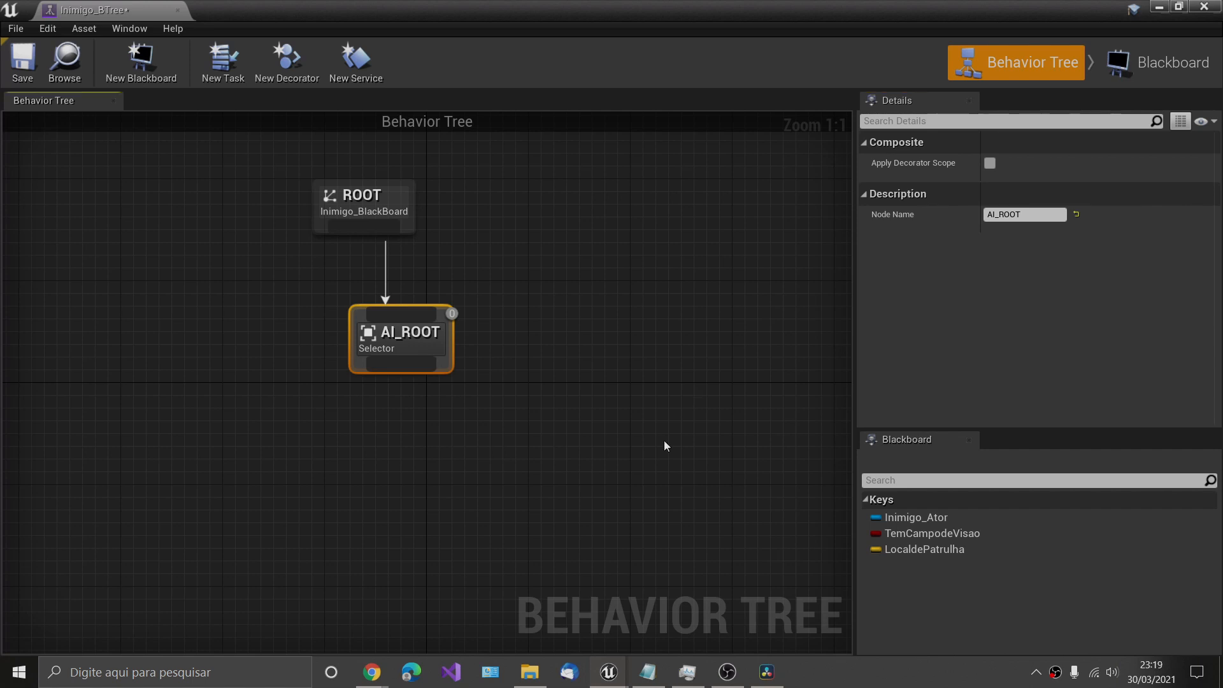
Add a Sequence composite connected below the AI_ROOT selector.
left_click_drag(384, 366, 313, 461)
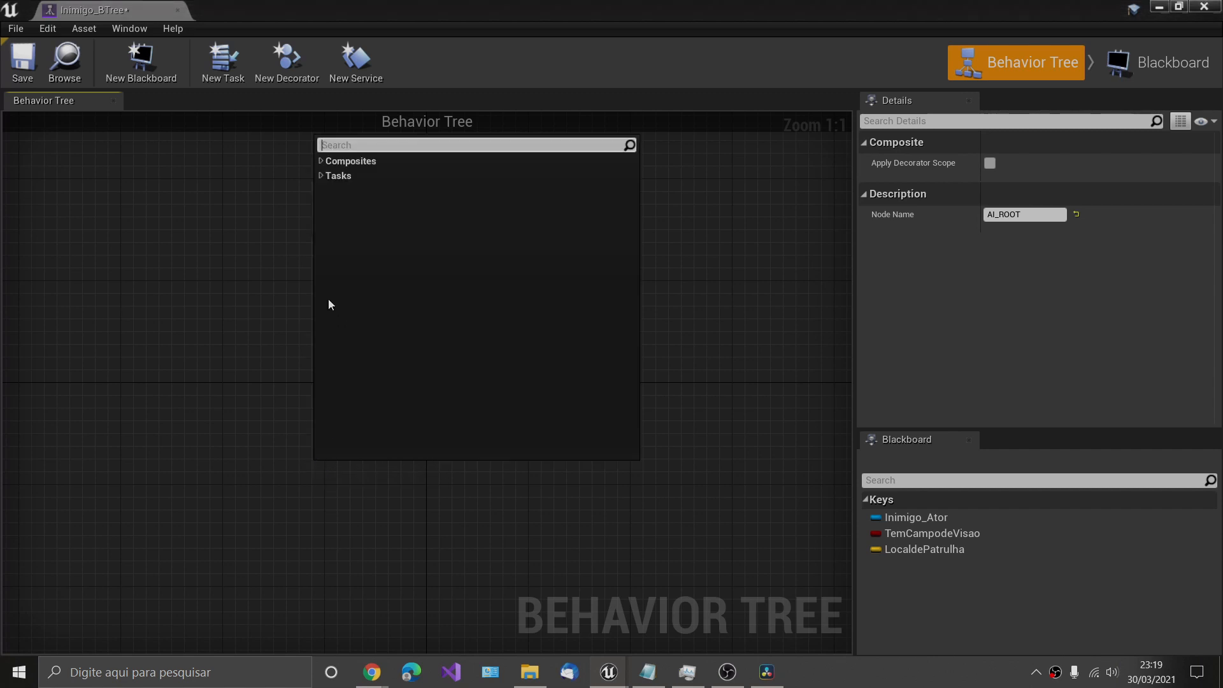
left_click(320, 161)
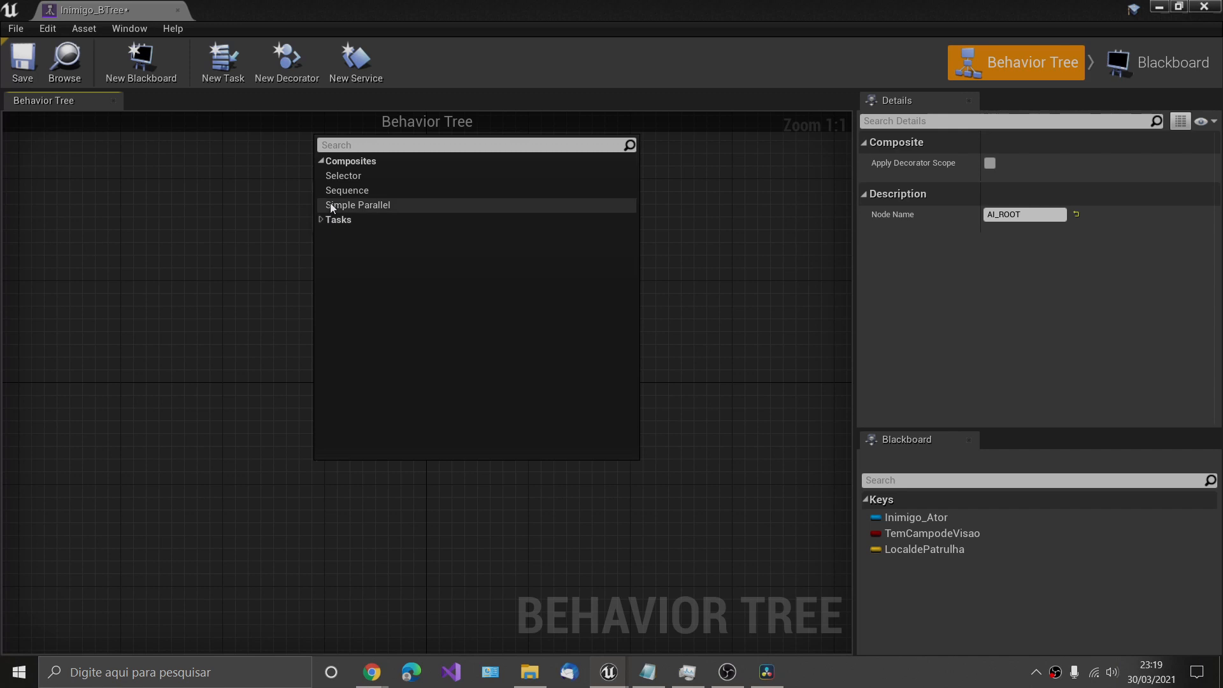
left_click(362, 189)
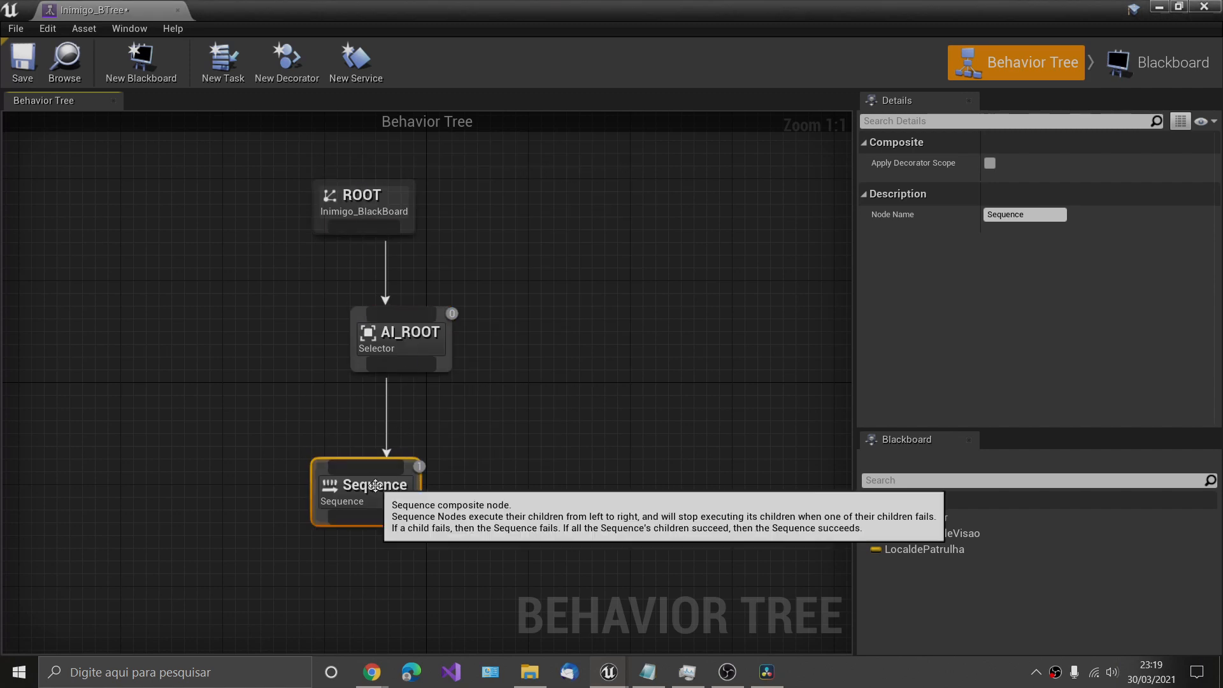
Rename the Sequence node as Perseguir_Jogador and deselect it.
left_click(1034, 217)
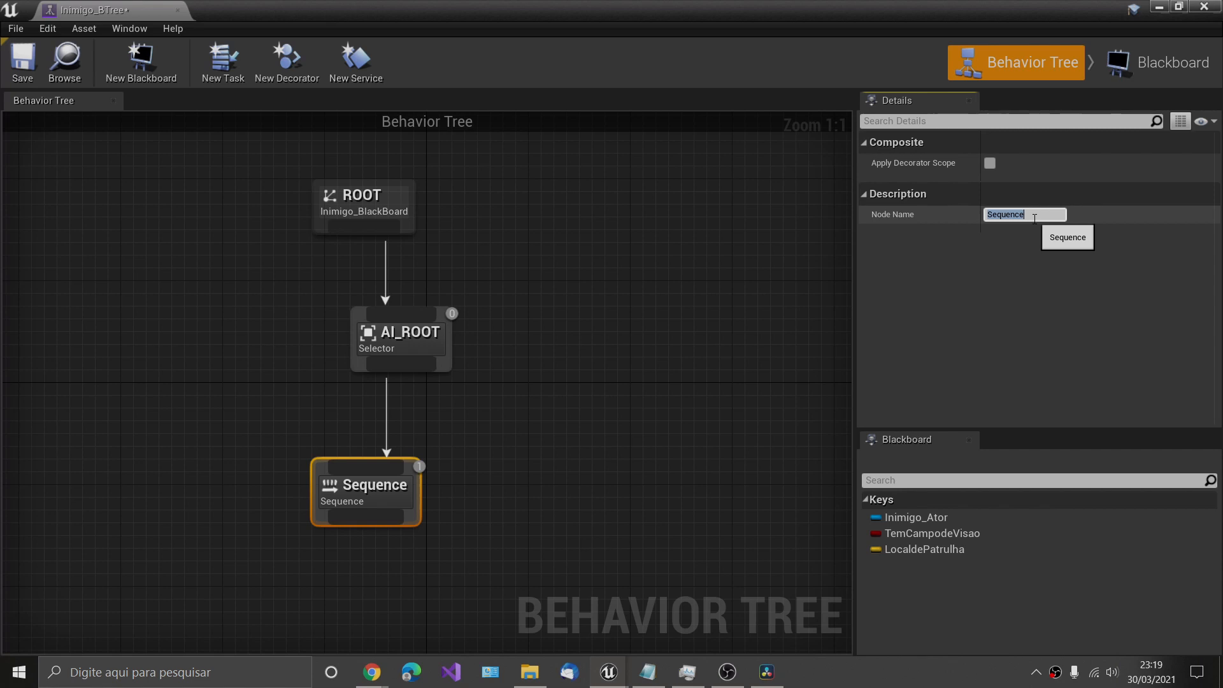
type("Perseguir_")
key("Return")
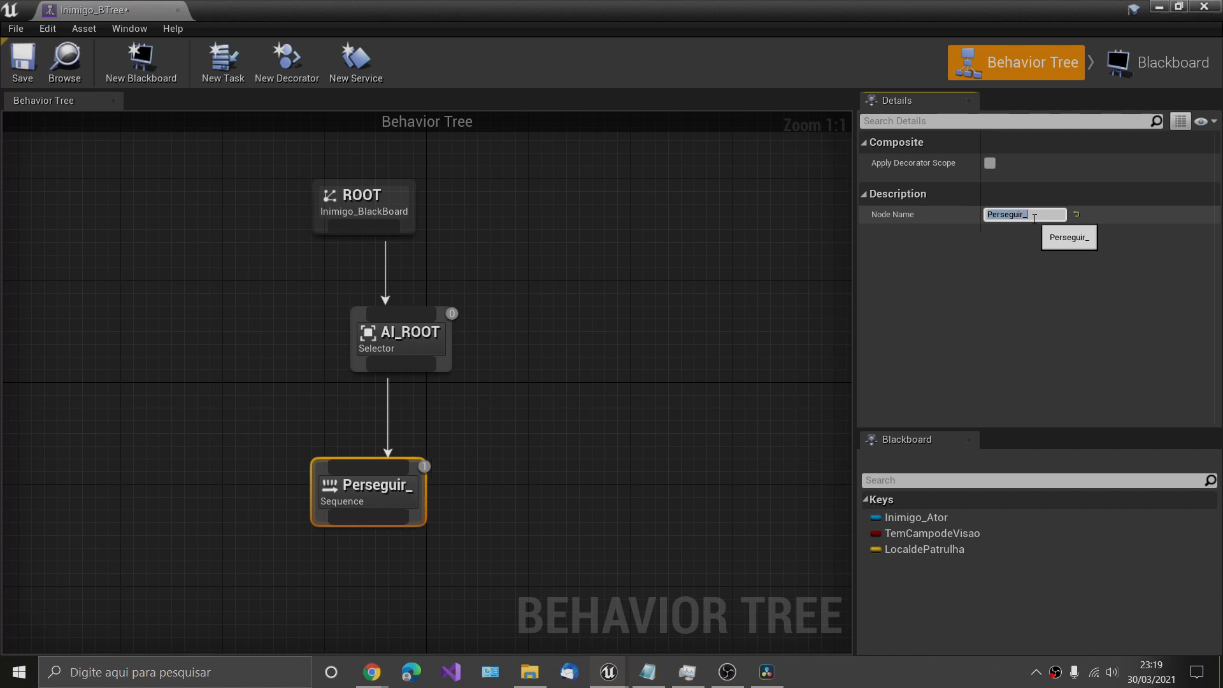
type("jogad")
type("Perse")
type("guir")
type("_")
key("Delete")
type("J")
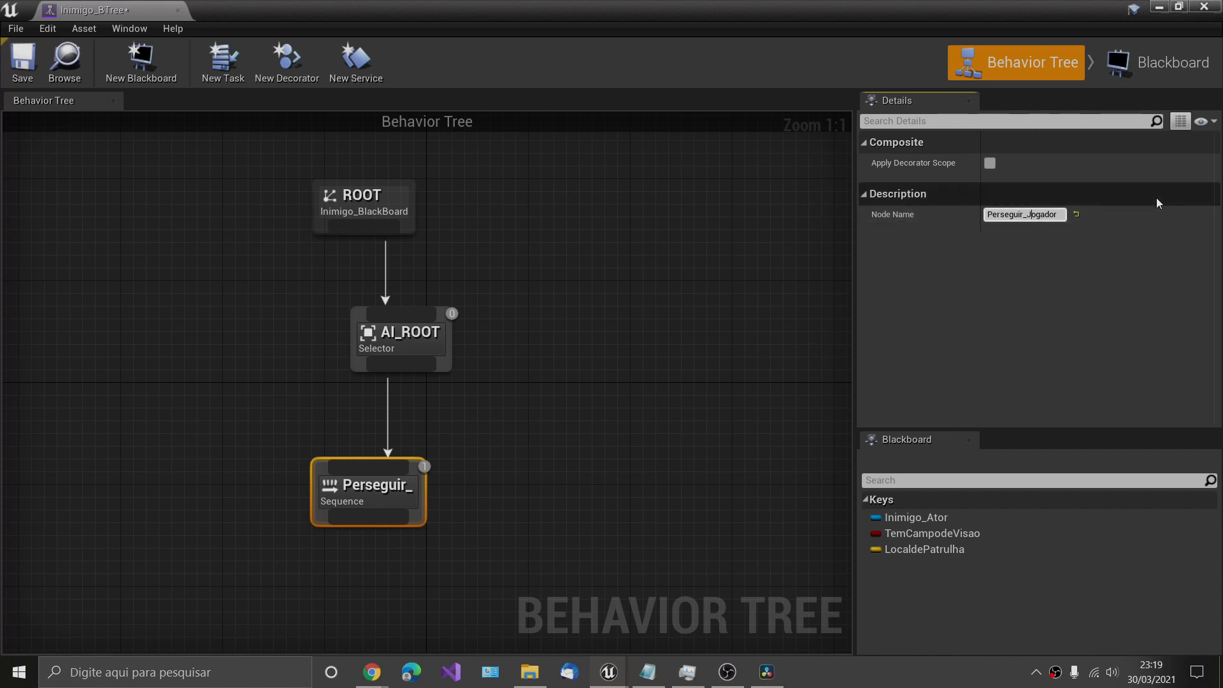
key("End")
key("Return")
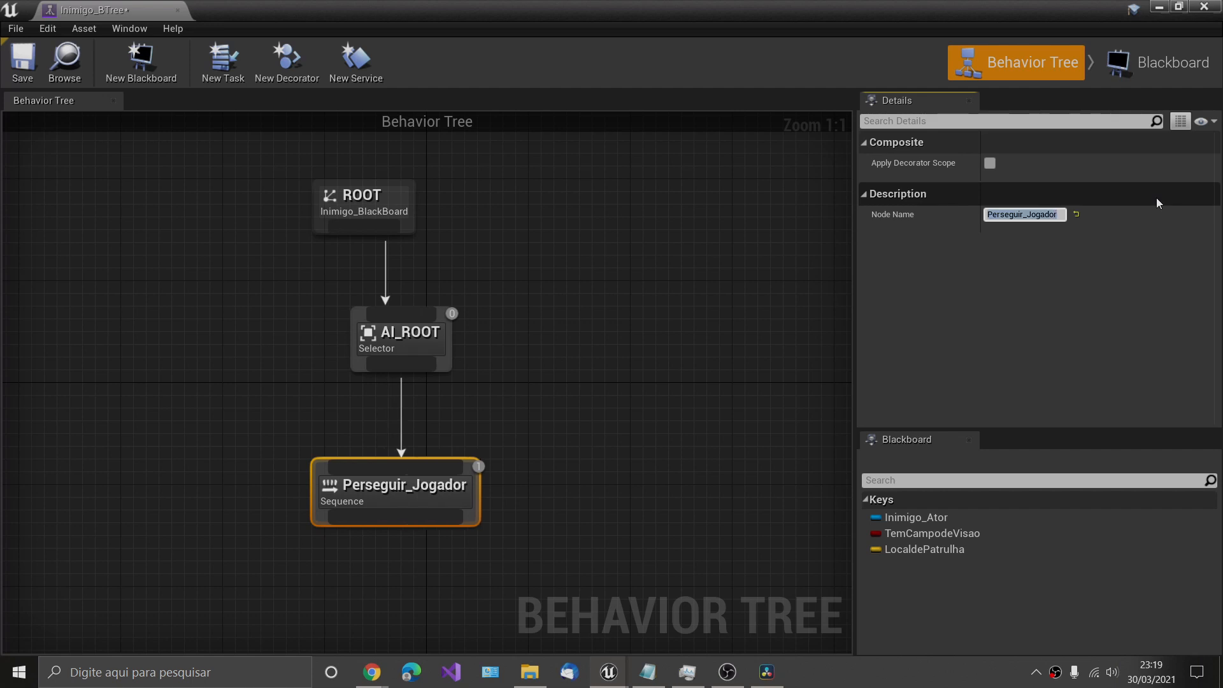
left_click(515, 485)
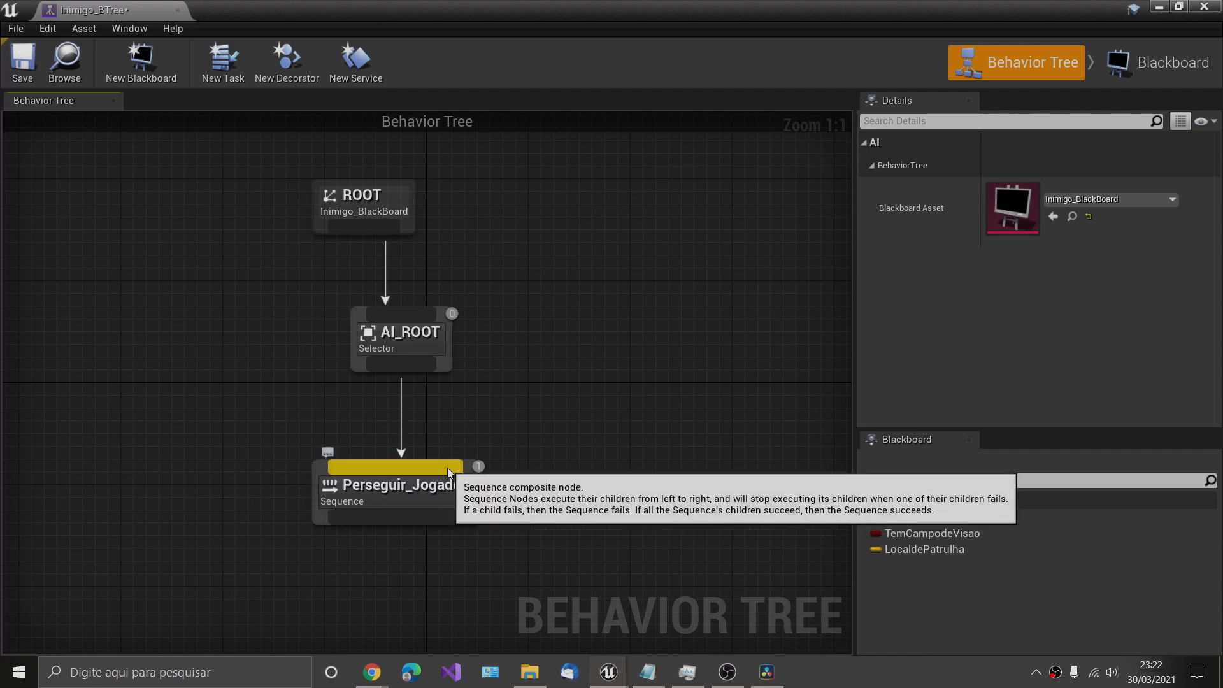
Rearrange the graph with ROOT near the upper edge, AI_ROOT directly beneath it and Perseguir_Jogador further below.
left_click_drag(460, 476, 327, 443)
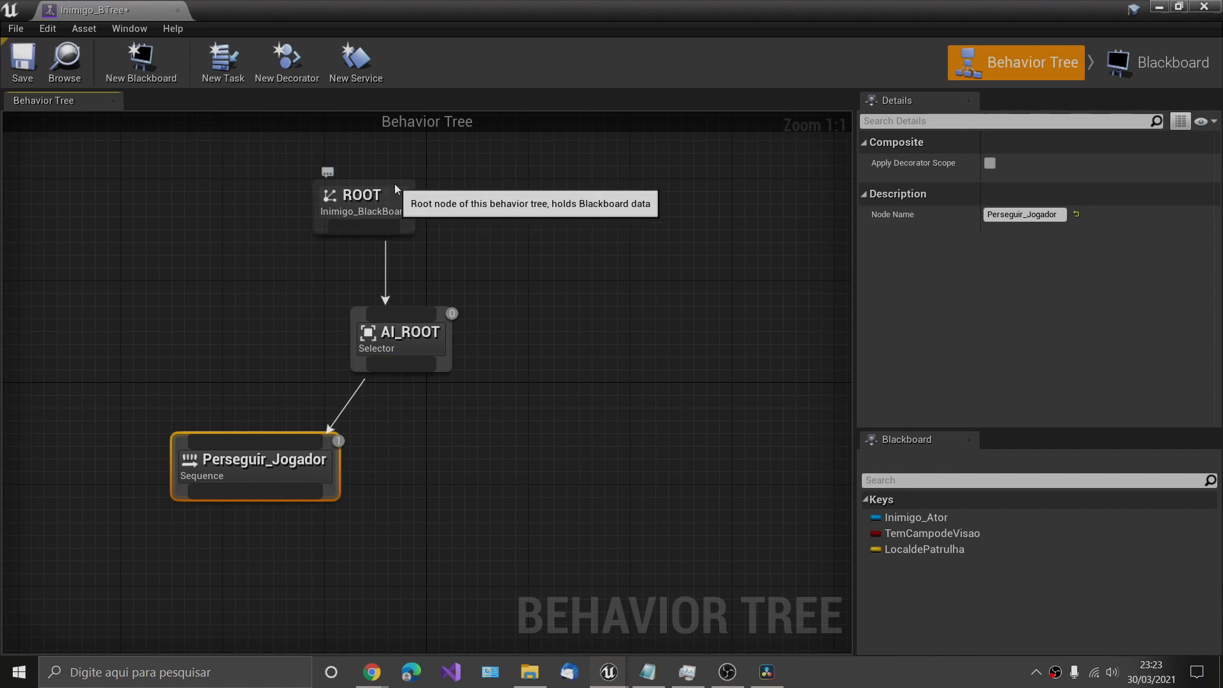
left_click_drag(392, 198, 329, 160)
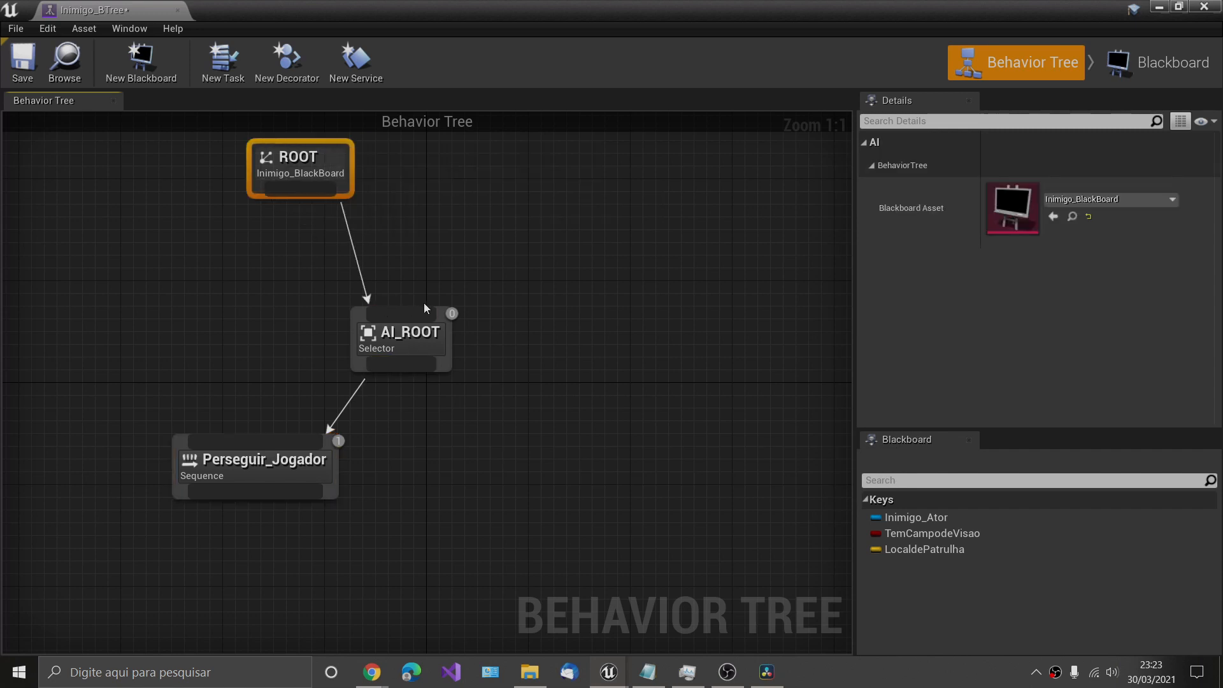
left_click_drag(440, 308, 340, 230)
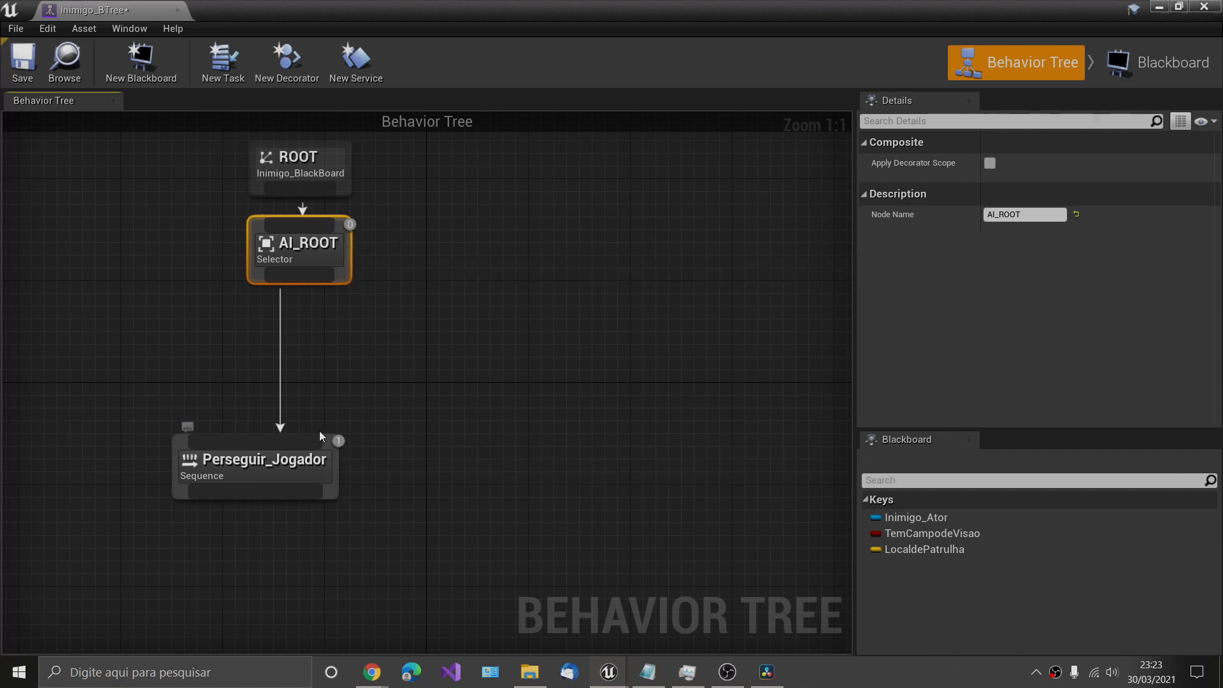
Move Perseguir_Jogador to the lower left of AI_ROOT and add a second Sequence composite connected beneath AI_ROOT.
left_click_drag(319, 430, 223, 324)
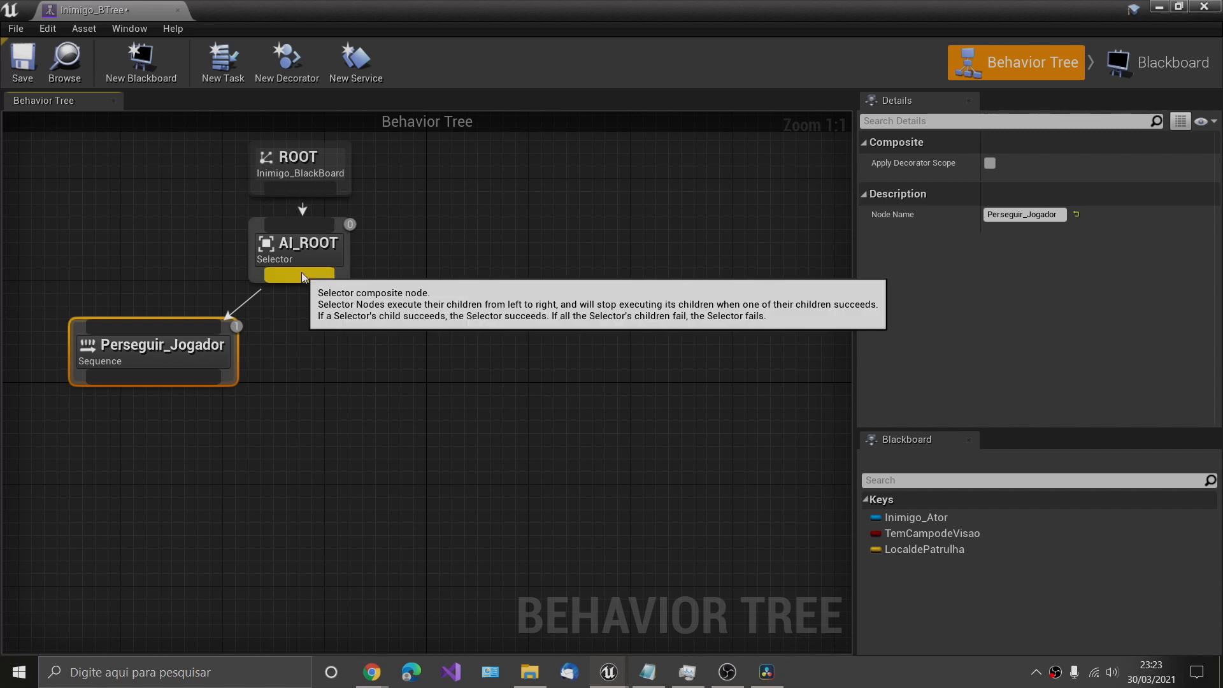
left_click_drag(301, 272, 330, 338)
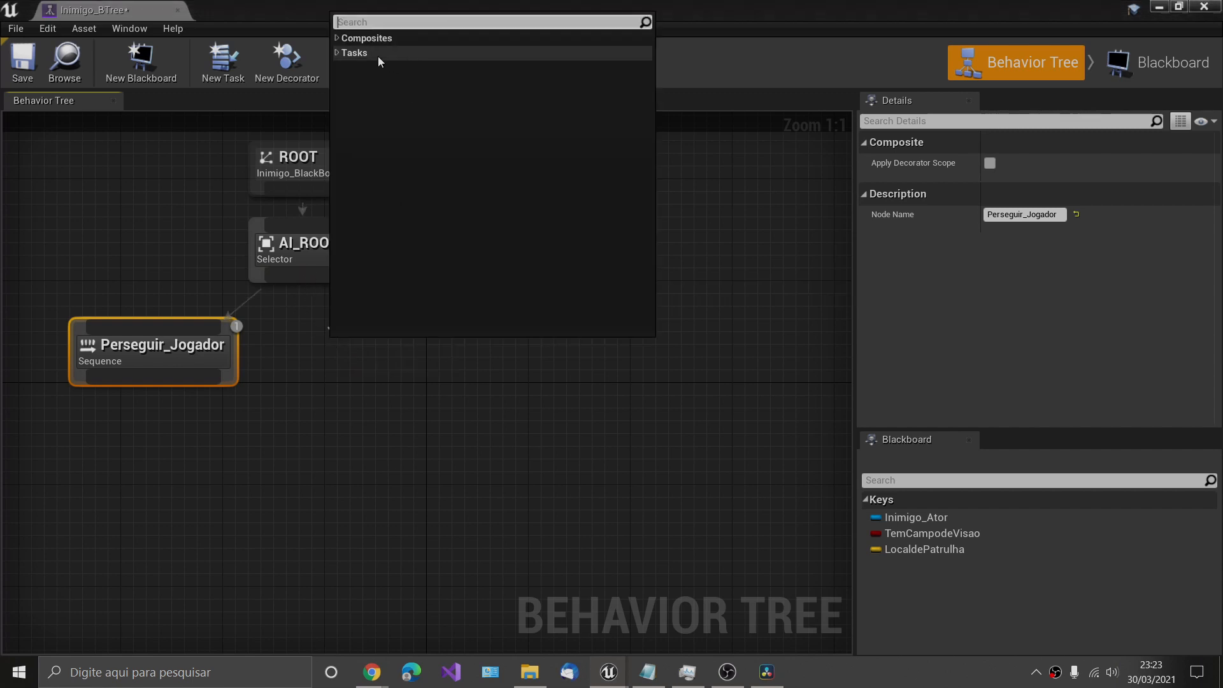
left_click(336, 38)
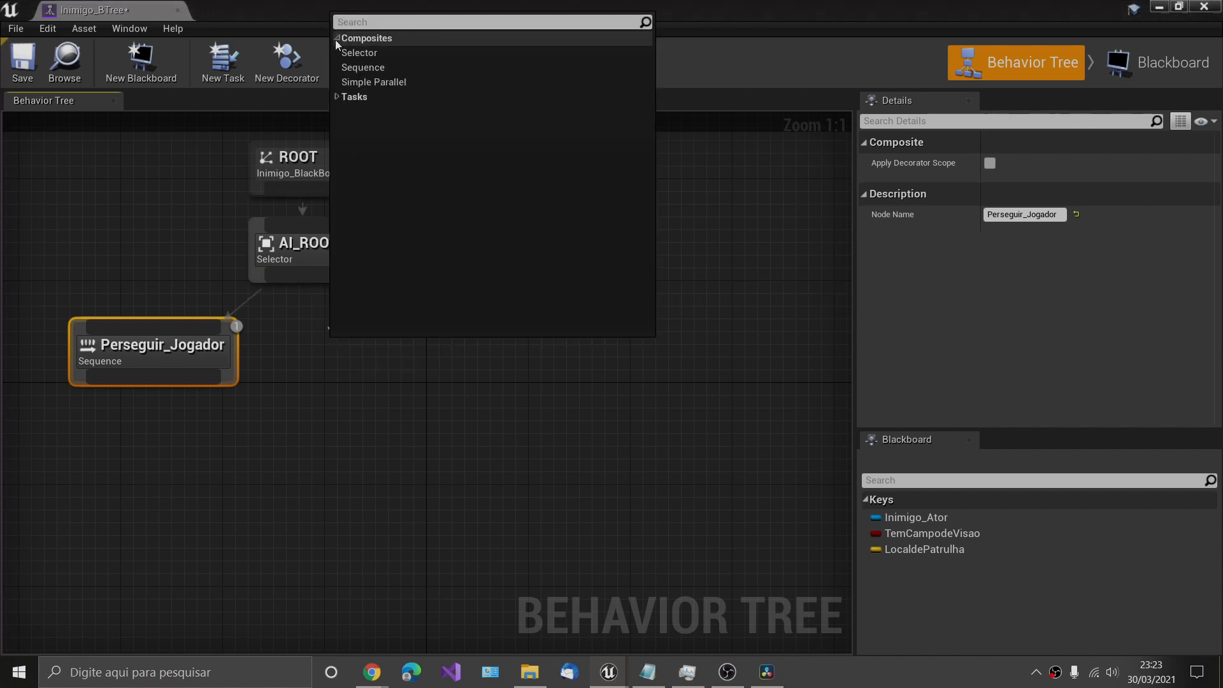
left_click(366, 68)
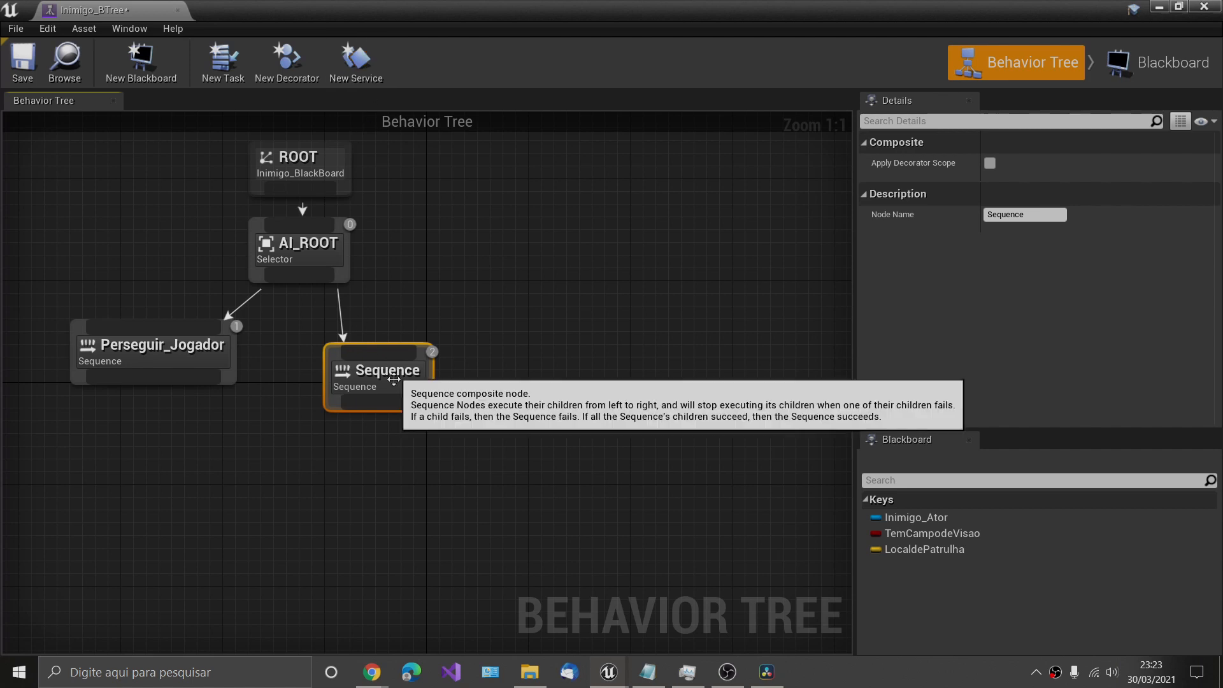
Rename the new Sequence node as Patrulhar.
left_click(1030, 214)
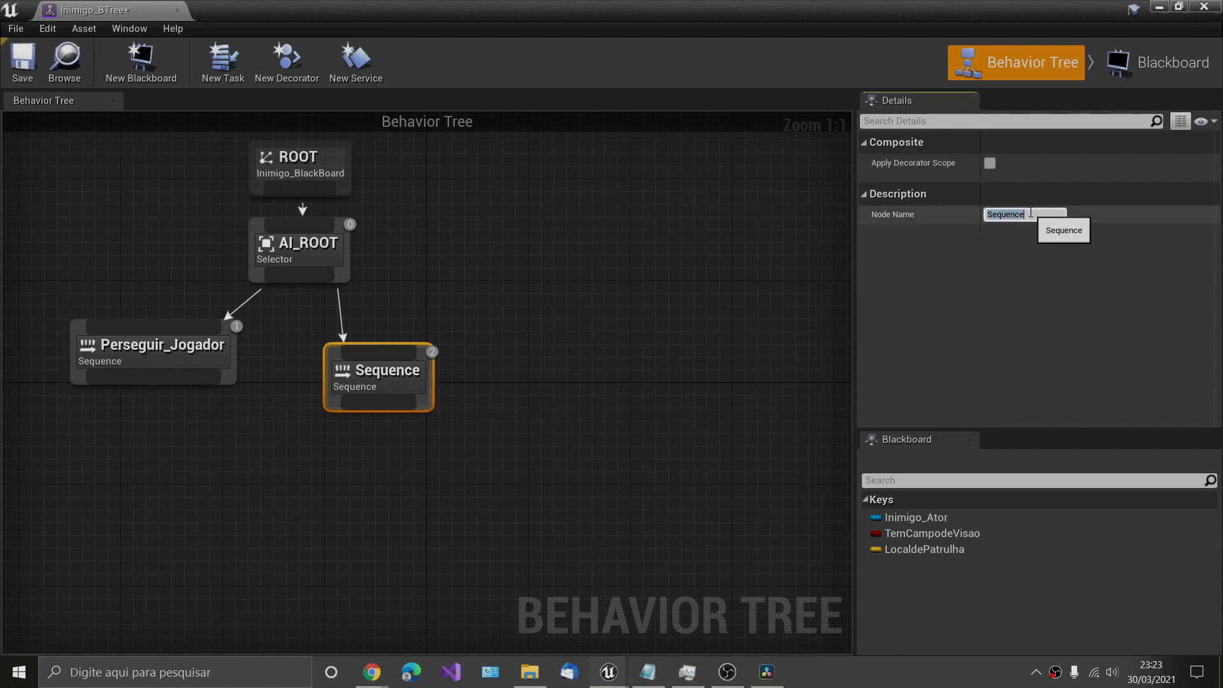
type("P")
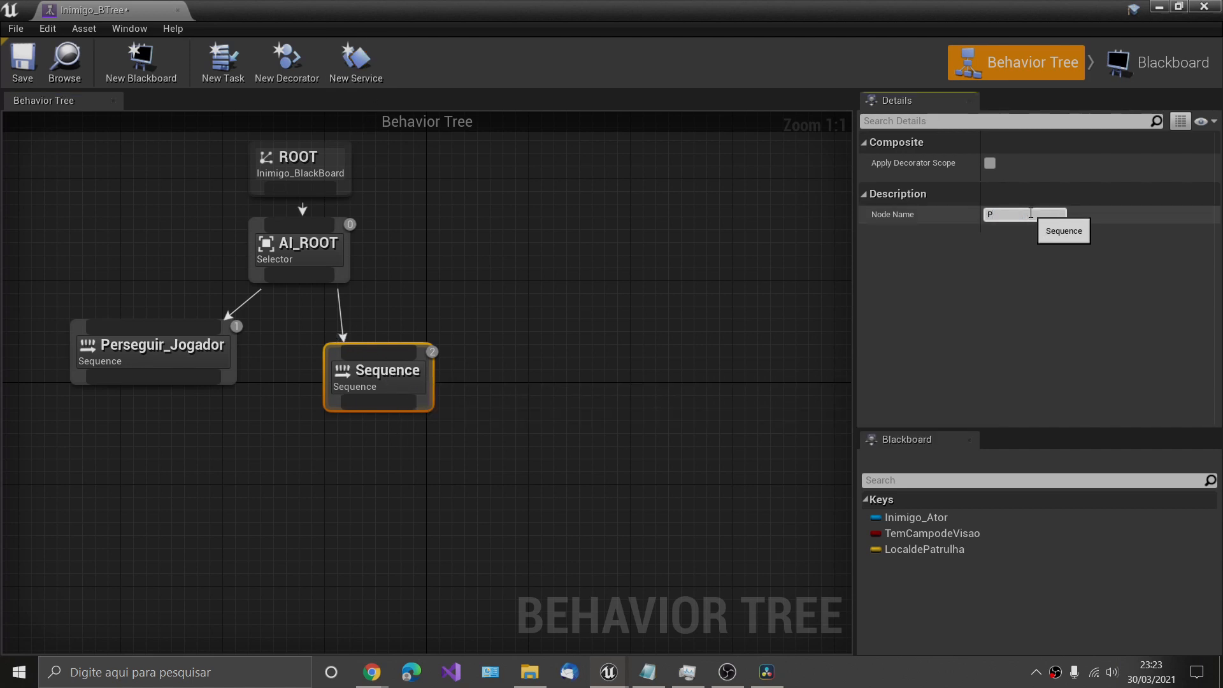
type("atrulhar")
key("Return")
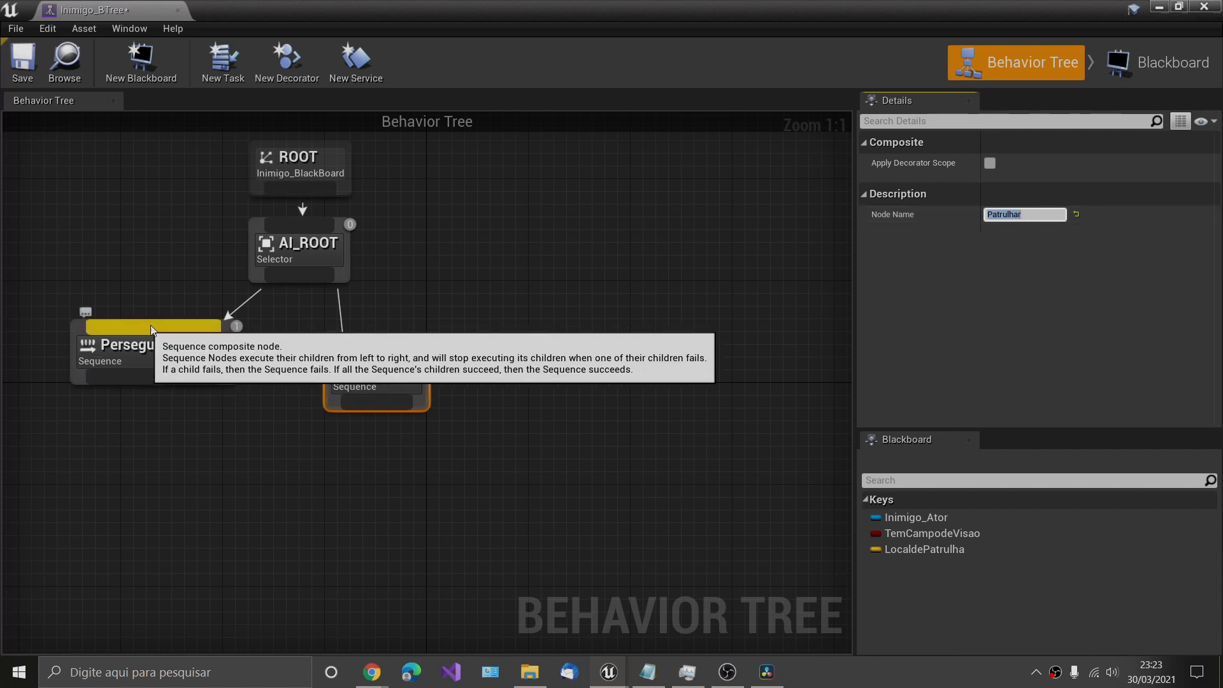
Align the Perseguir_Jogador and Patrulhar nodes side by side at the same height beneath AI_ROOT.
left_click_drag(222, 332, 216, 345)
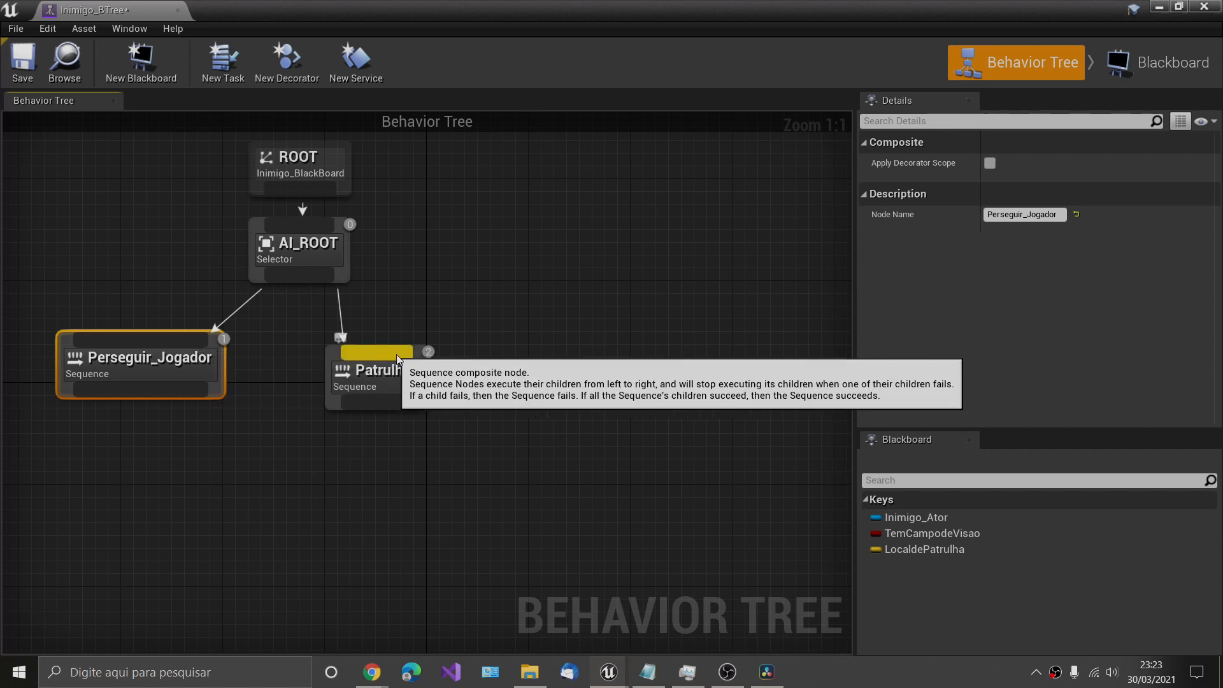
left_click_drag(416, 358, 389, 344)
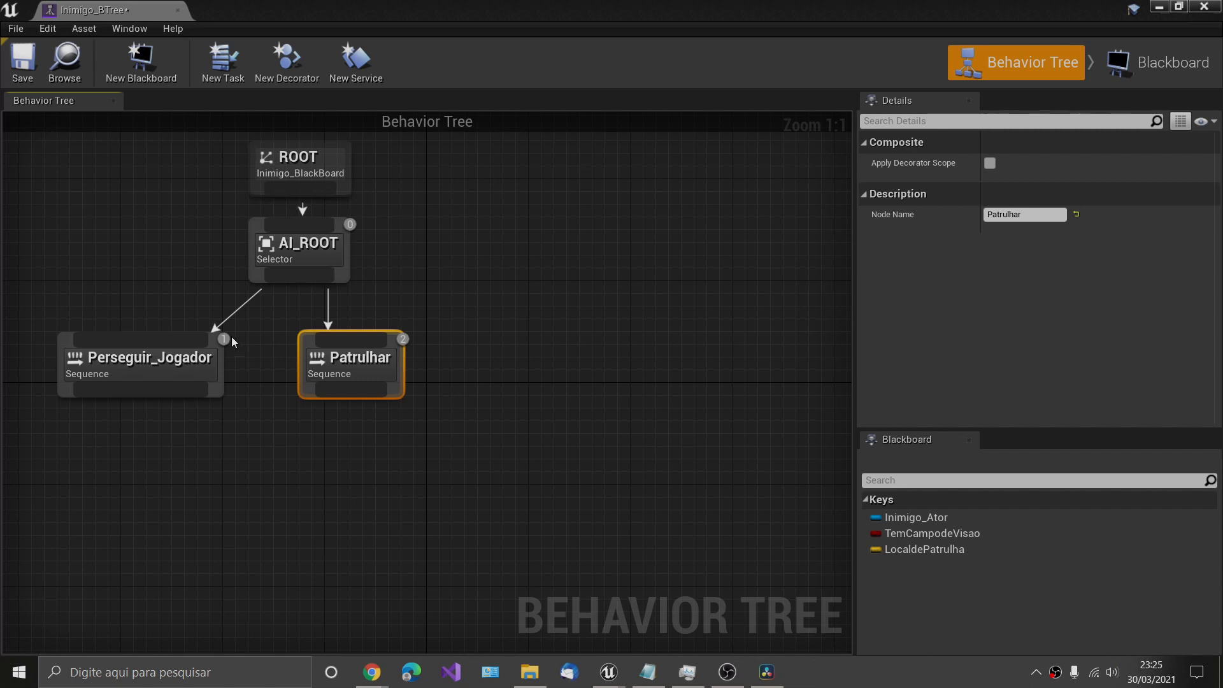
mouse_move(222, 343)
mouse_move(408, 344)
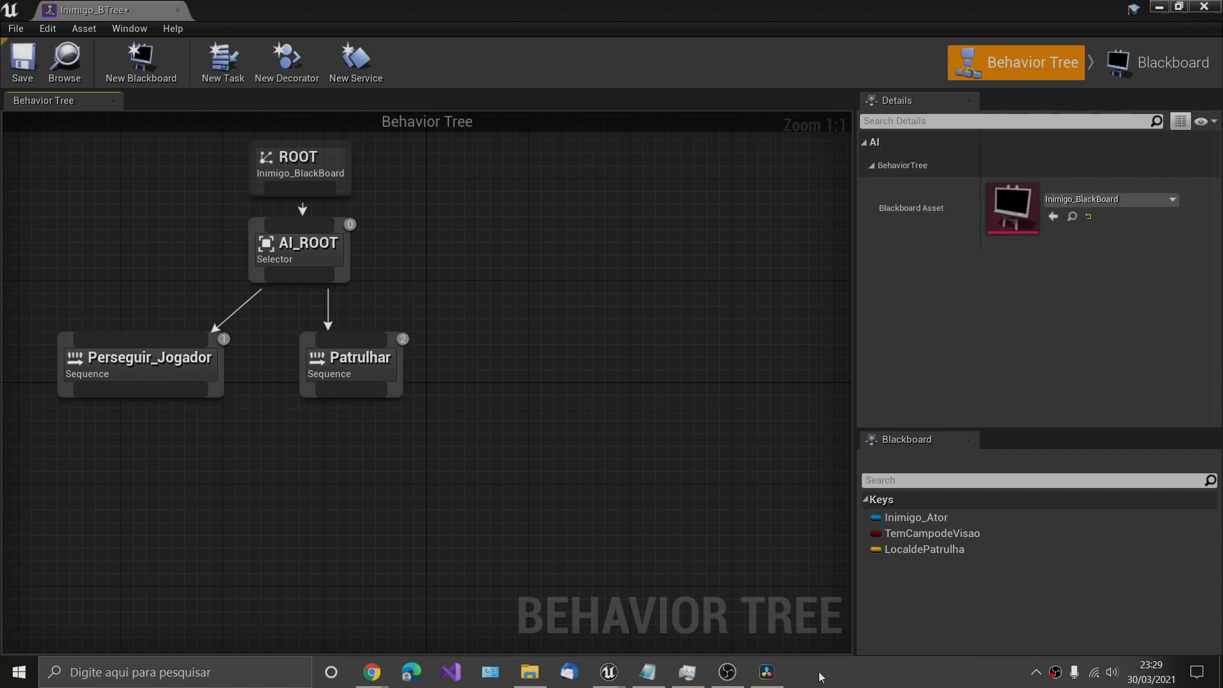
Add a Wait task connected to AI_ROOT, placed to the right of the Patrulhar sequence.
left_click_drag(308, 275, 511, 354)
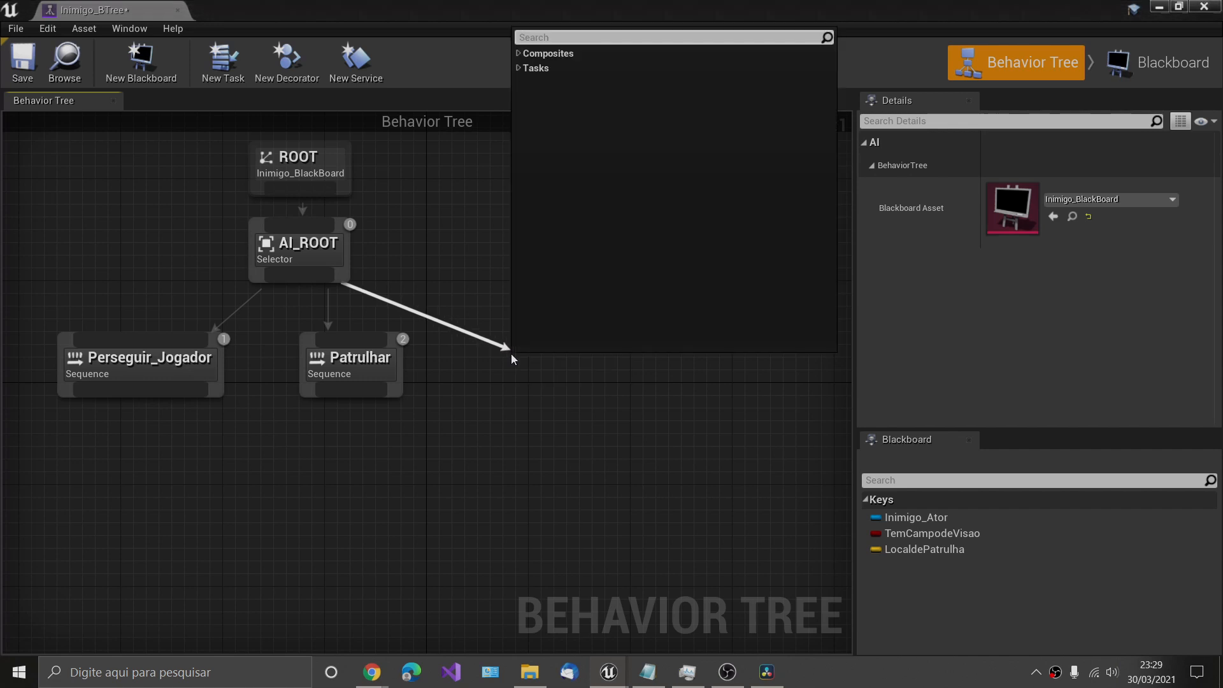
left_click(520, 68)
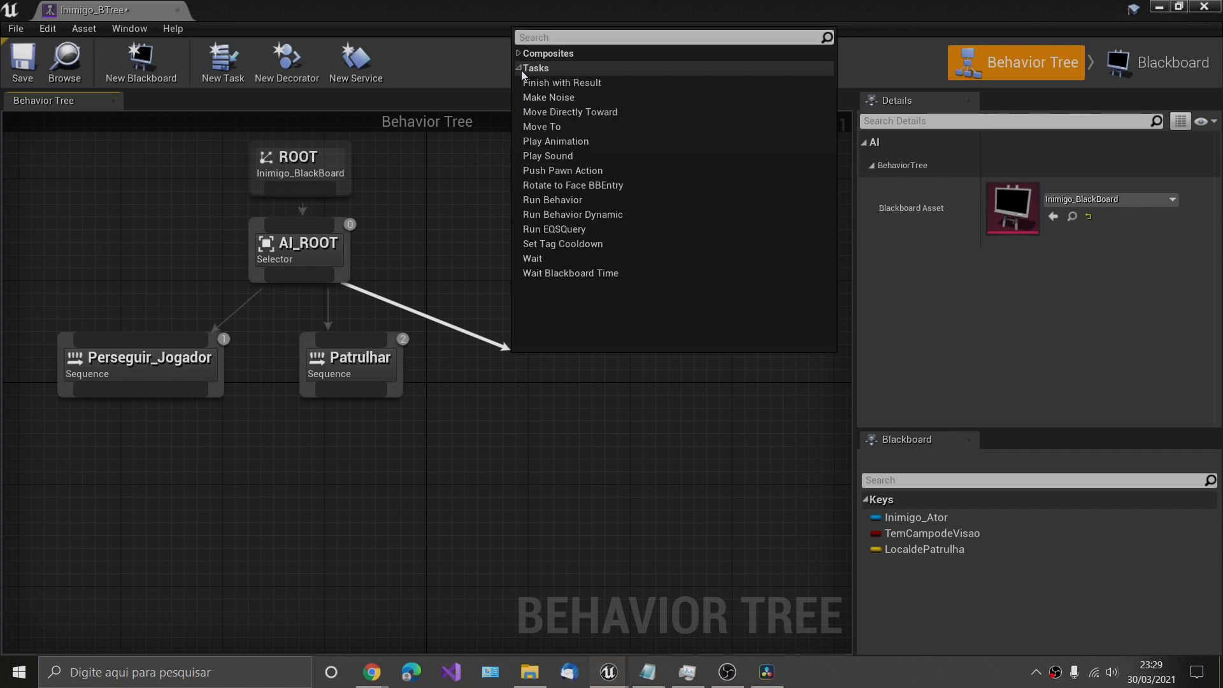
left_click(556, 262)
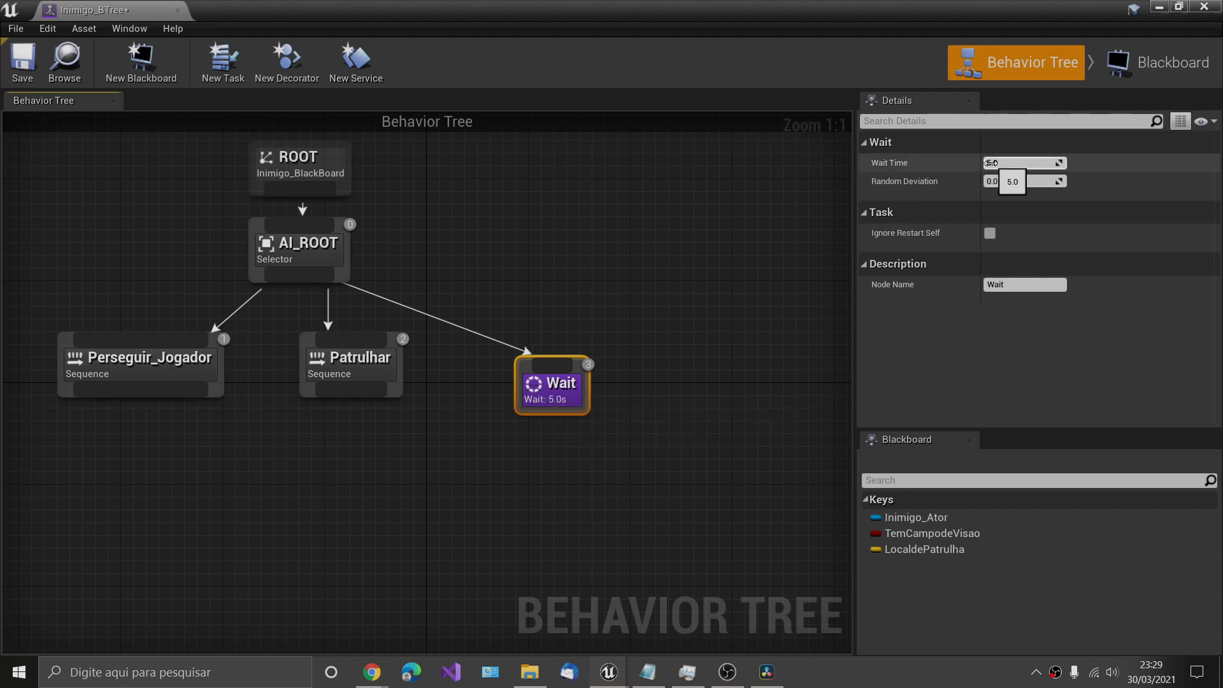
Set the Wait task's Wait Time to 1.0 second.
left_click(1058, 162)
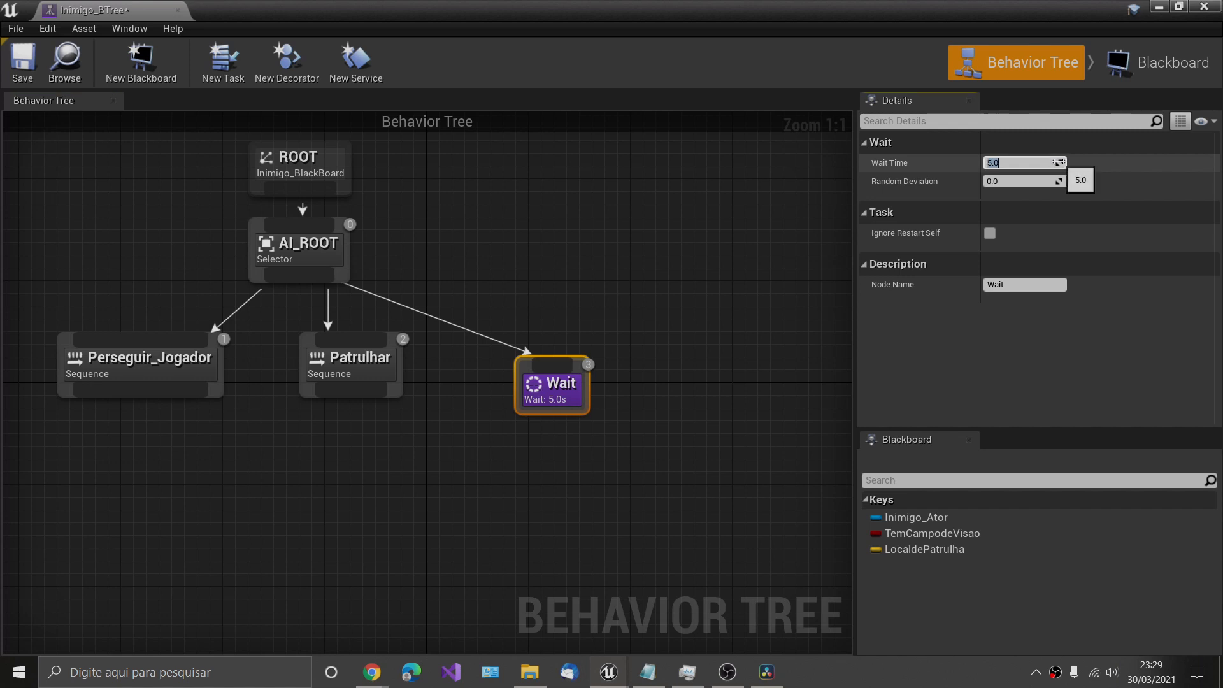
key("Left")
key("Right")
key("BackSpace")
type("1")
key("Return")
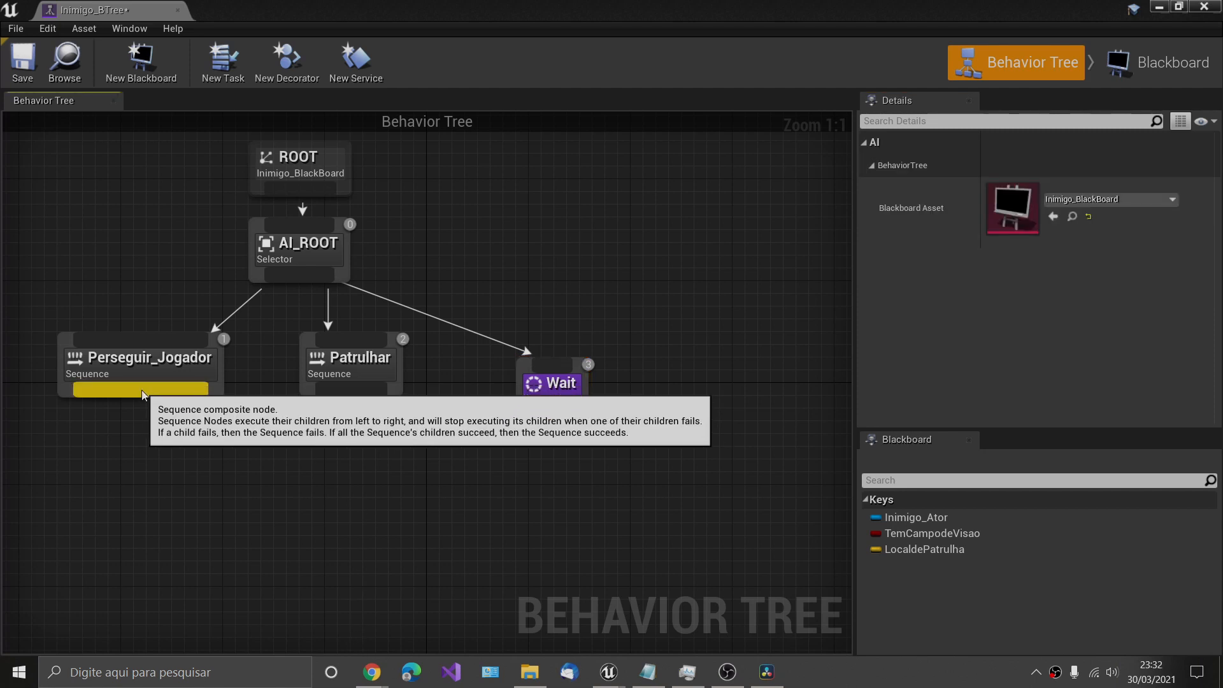
Add a Rotate to Face BBEntry task connected below the Perseguir_Jogador sequence, leaving its key on Inimigo_Ator.
left_click_drag(132, 390, 75, 479)
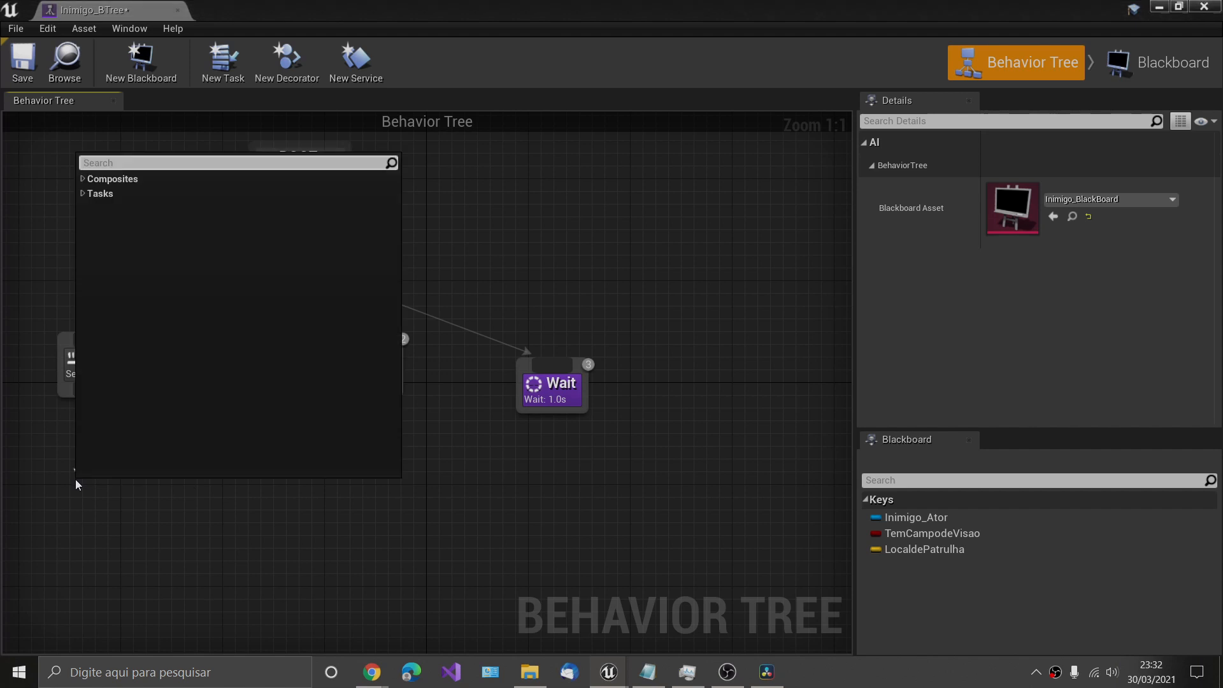
left_click(82, 194)
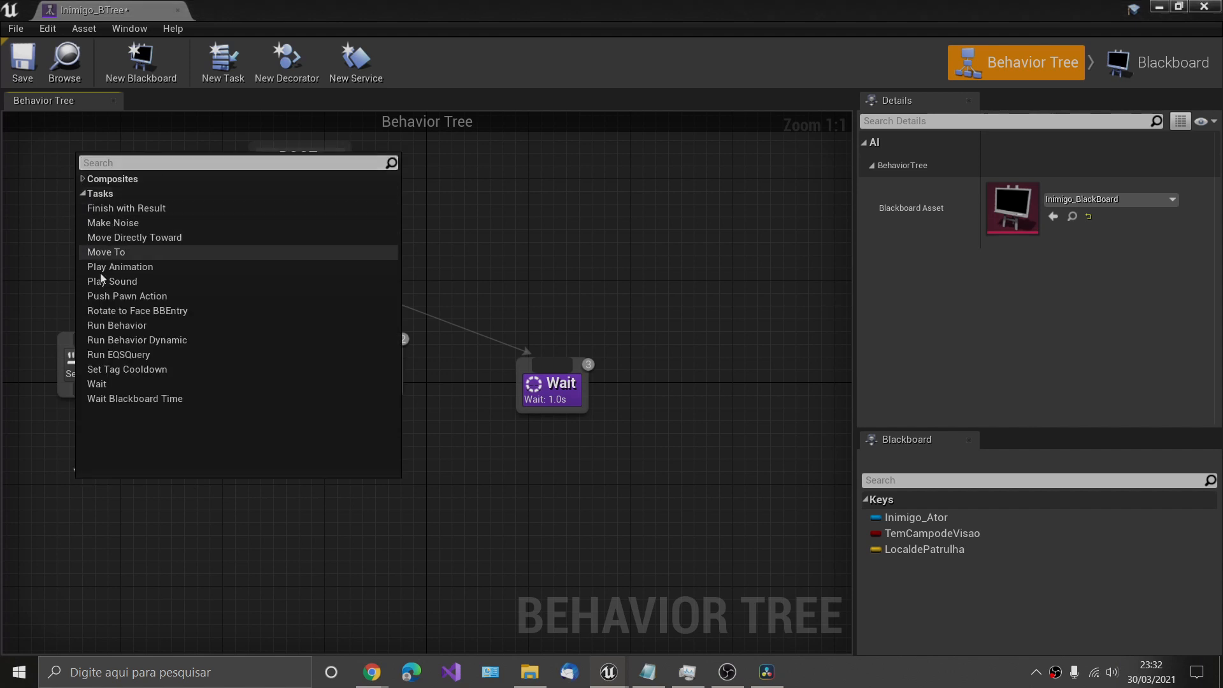
left_click(152, 315)
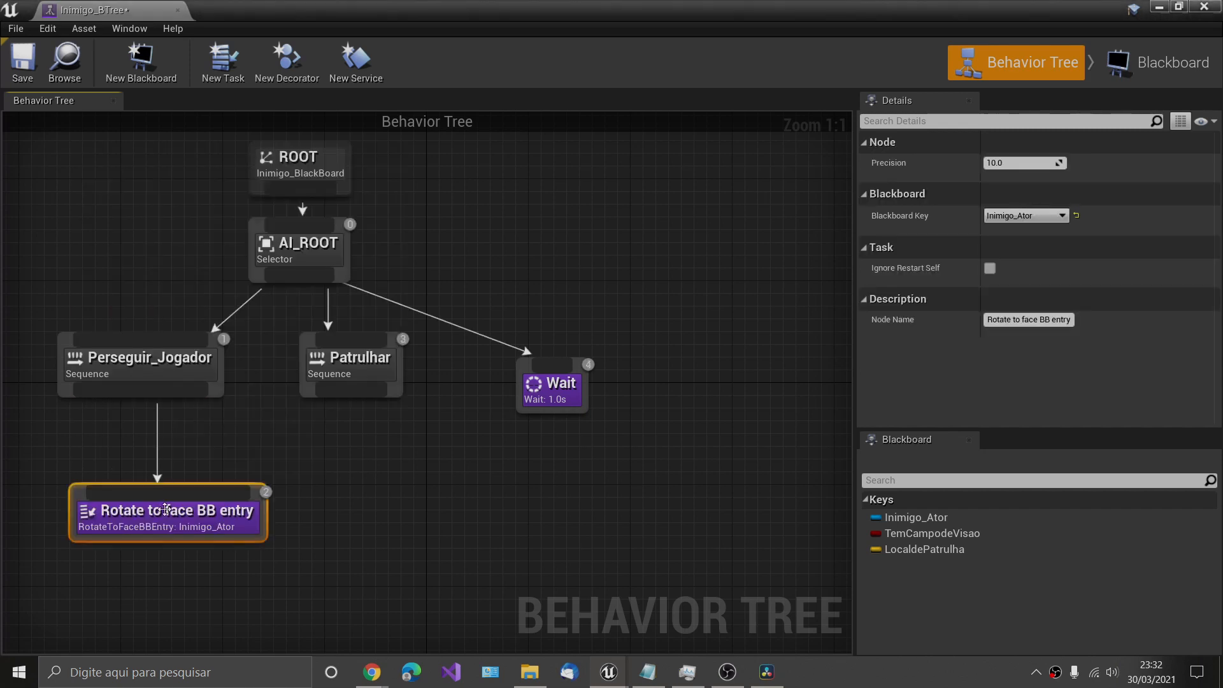
left_click(314, 511)
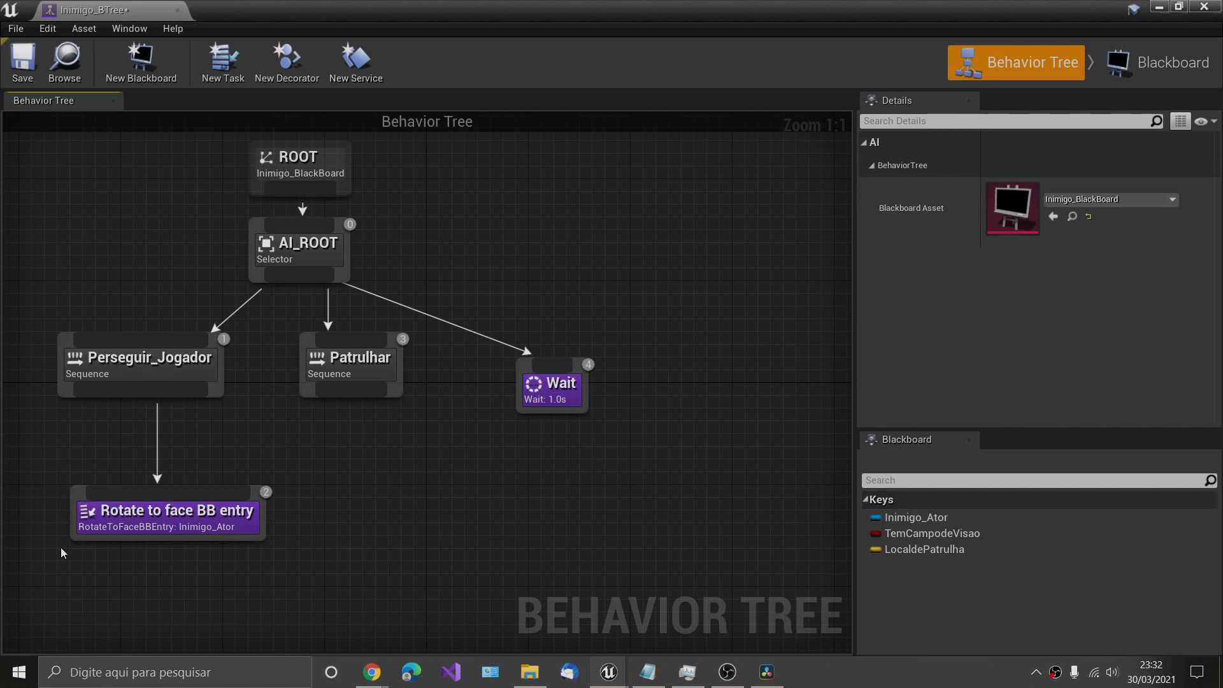
left_click(151, 523)
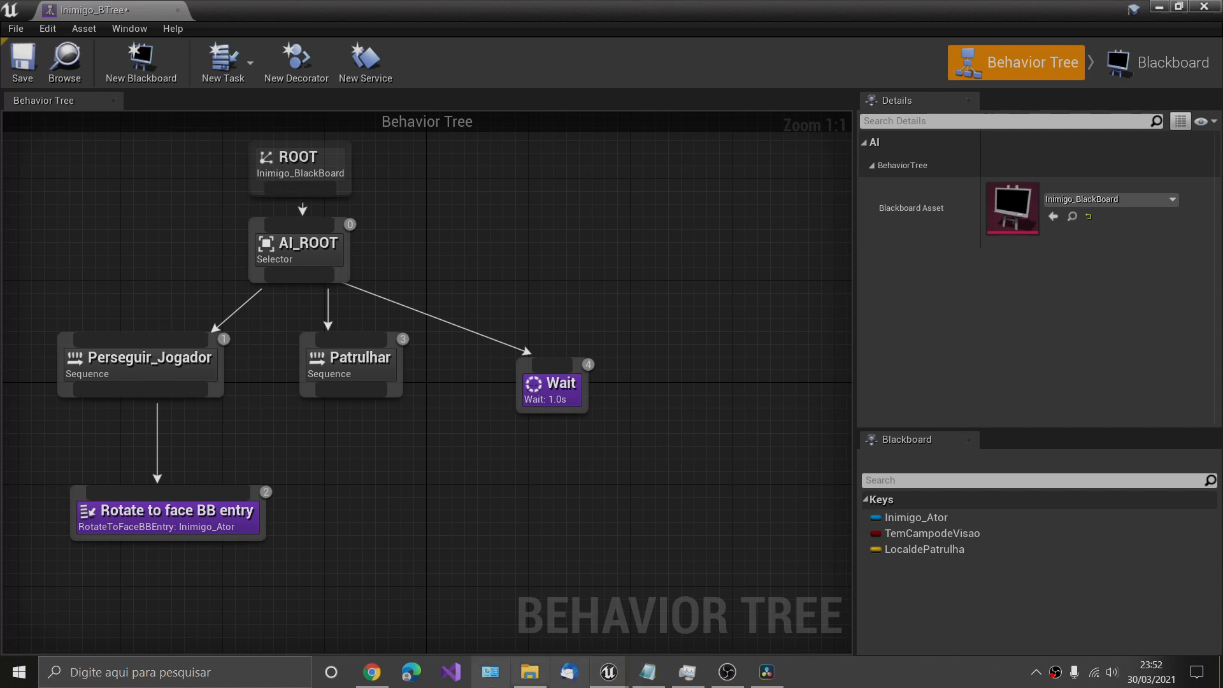
left_click_drag(187, 391, 338, 514)
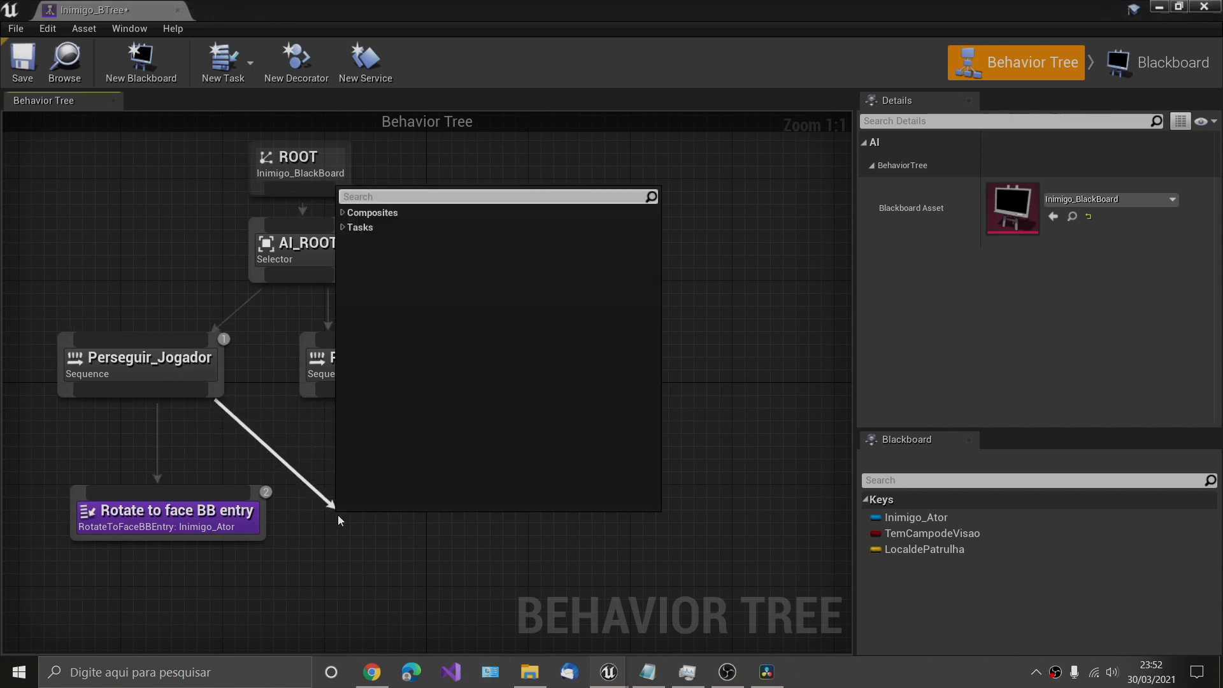
left_click(344, 227)
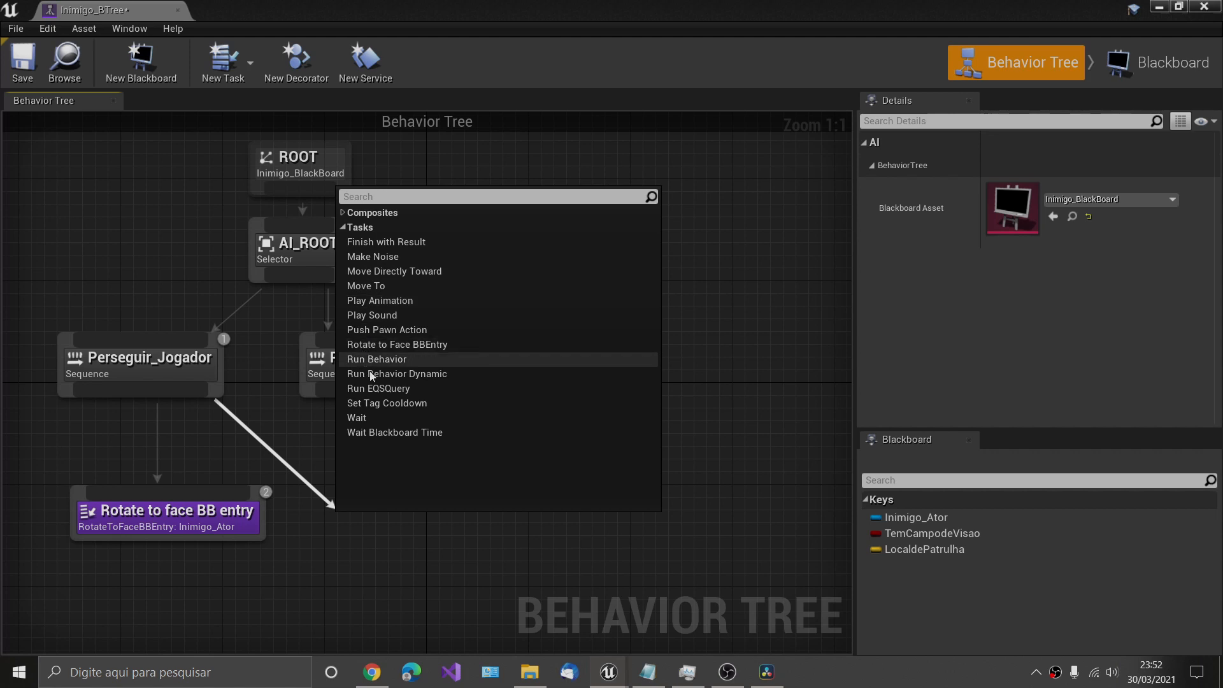
left_click(391, 542)
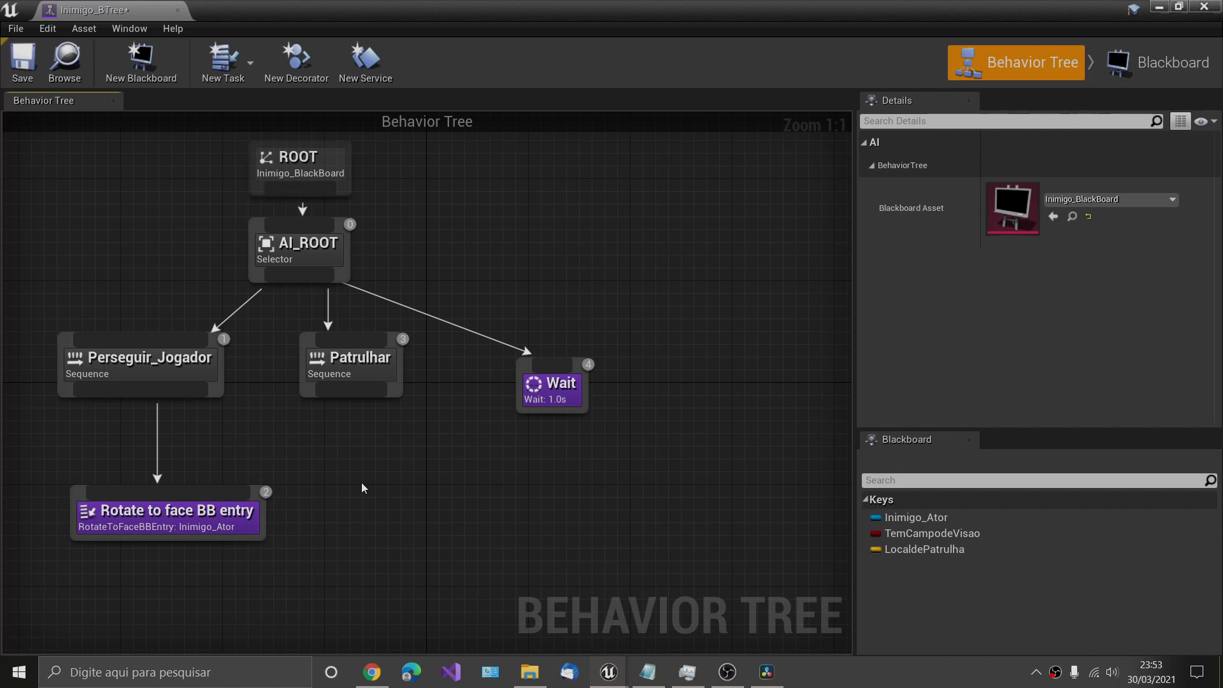
Create a new behavior tree task Blueprint based on BTTask_BlueprintBase.
left_click(226, 70)
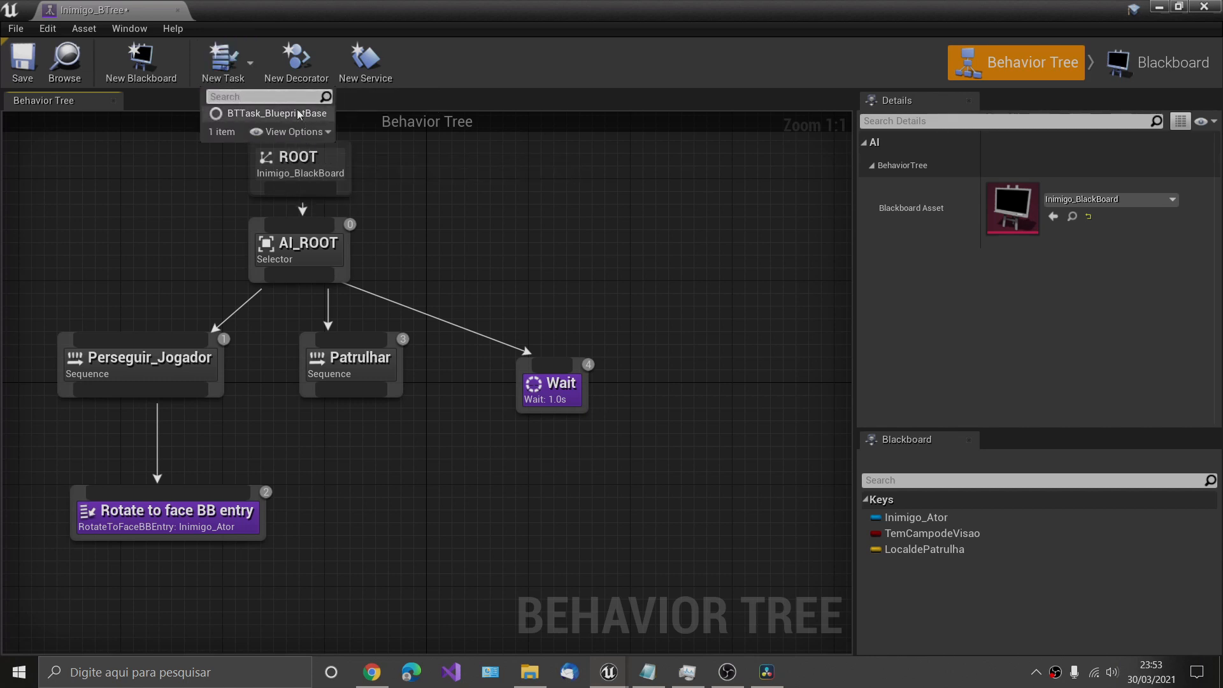
left_click(252, 70)
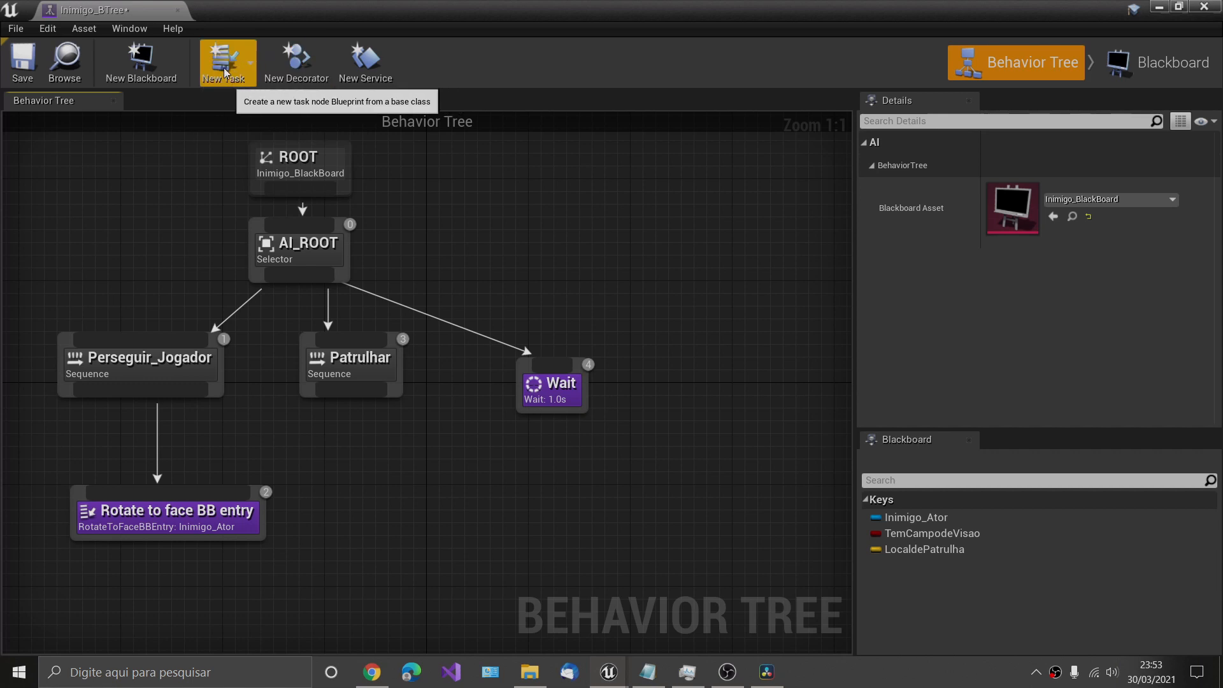
left_click(231, 74)
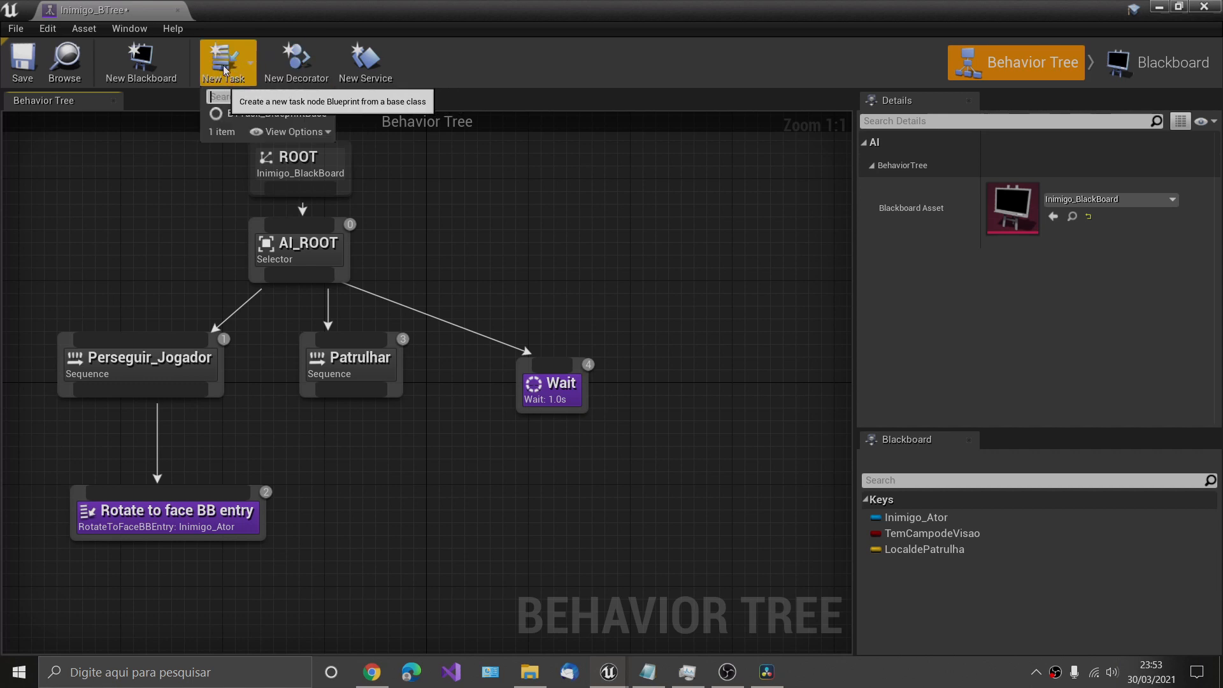
left_click(257, 113)
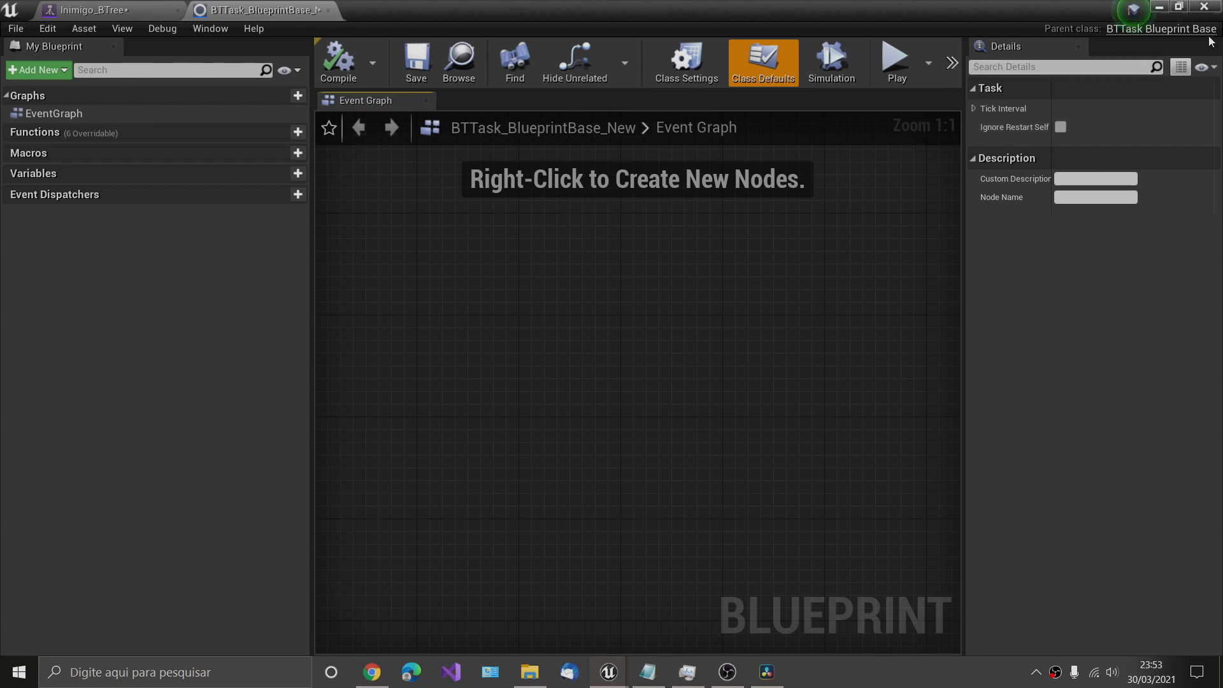
Rename the new task Blueprint in the AI content folder as BTTask_Perseguir_Jogador.
left_click(1158, 9)
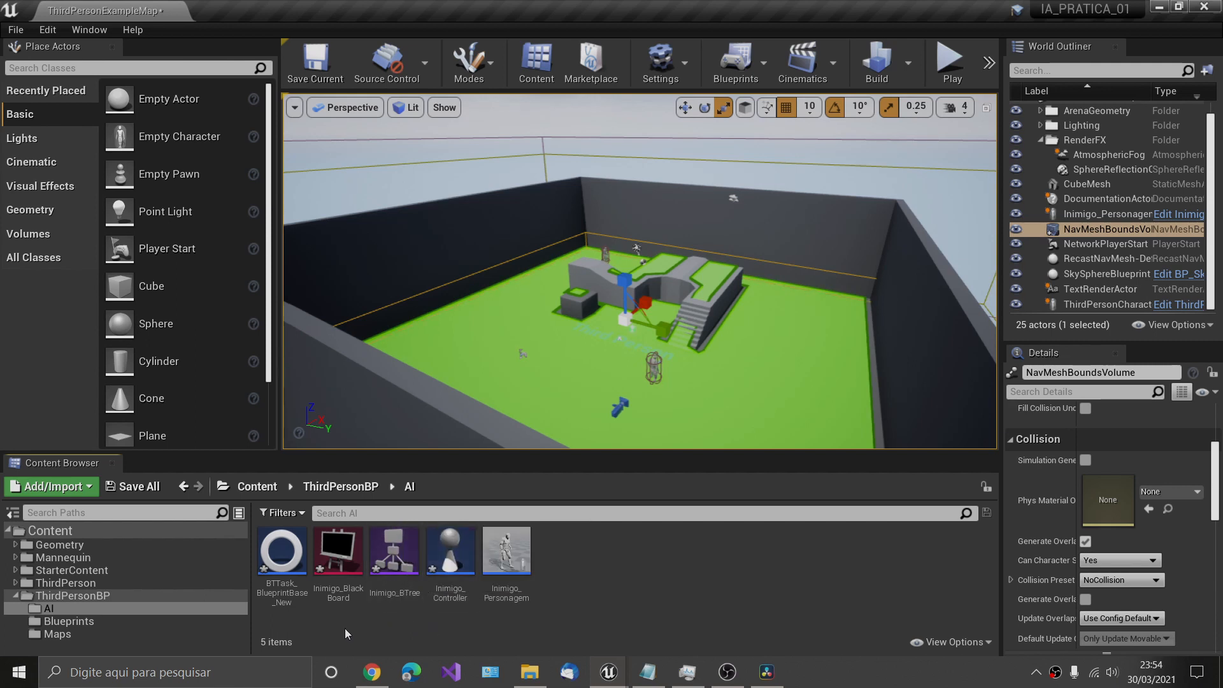
right_click(290, 596)
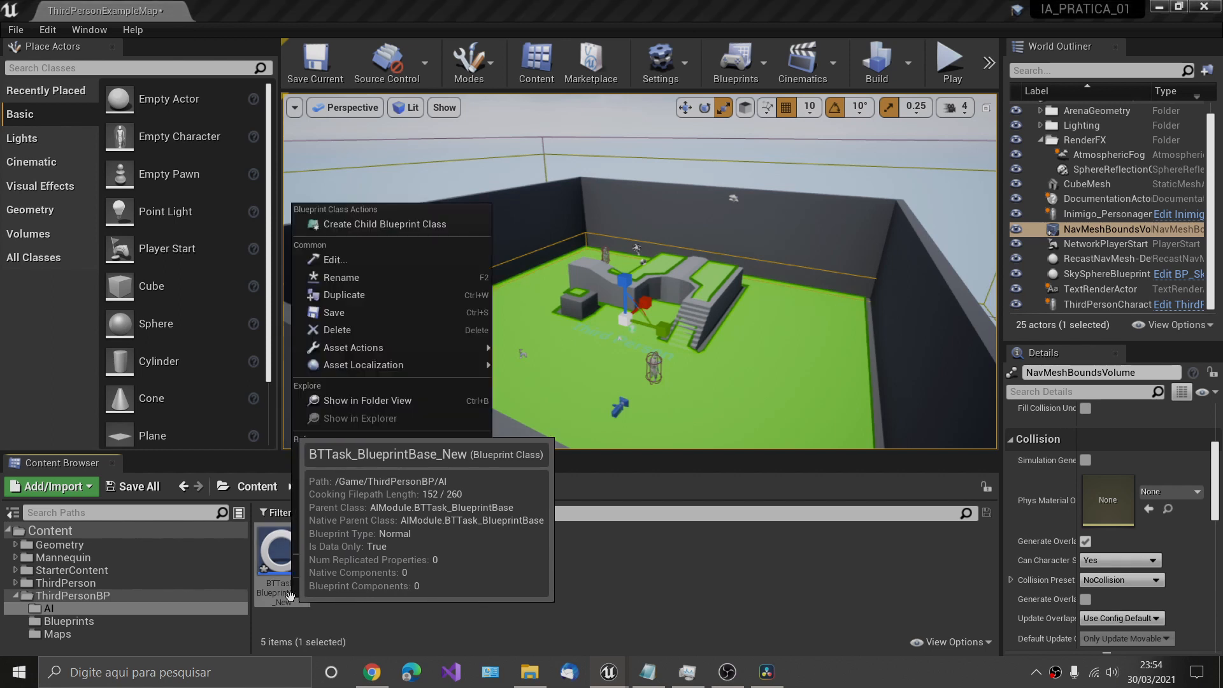
left_click(349, 285)
key("Home")
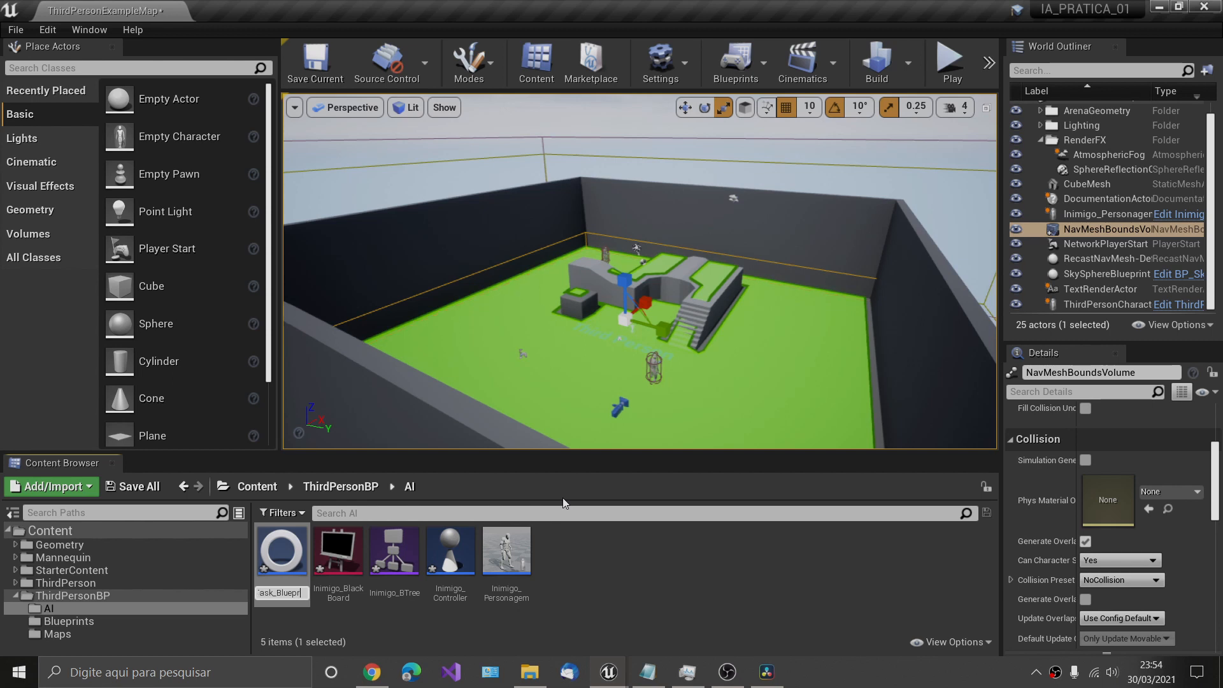
key("BackSpace")
key("BackSpace")
key("BackSpace")
key("BackSpace")
key("BackSpace")
key("BackSpace")
type("Perseguir_Jo")
key("Return")
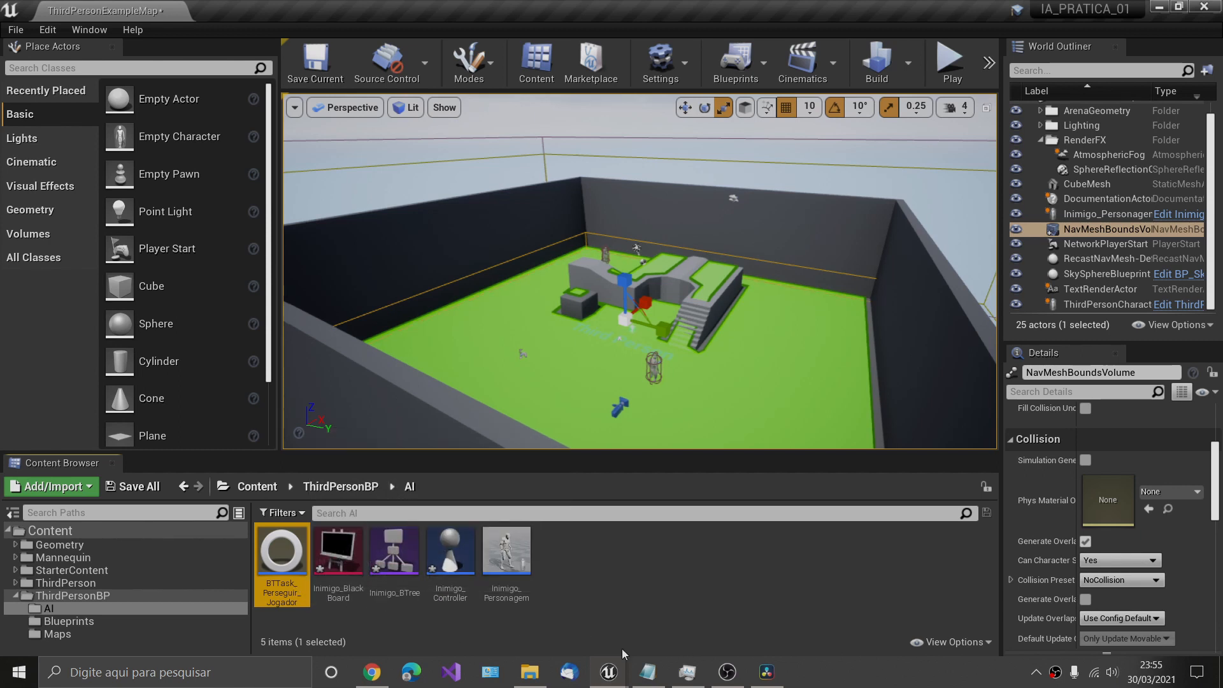
Return from the level editor to the Inimigo_BTree behavior tree graph.
mouse_move(608, 672)
left_click(657, 615)
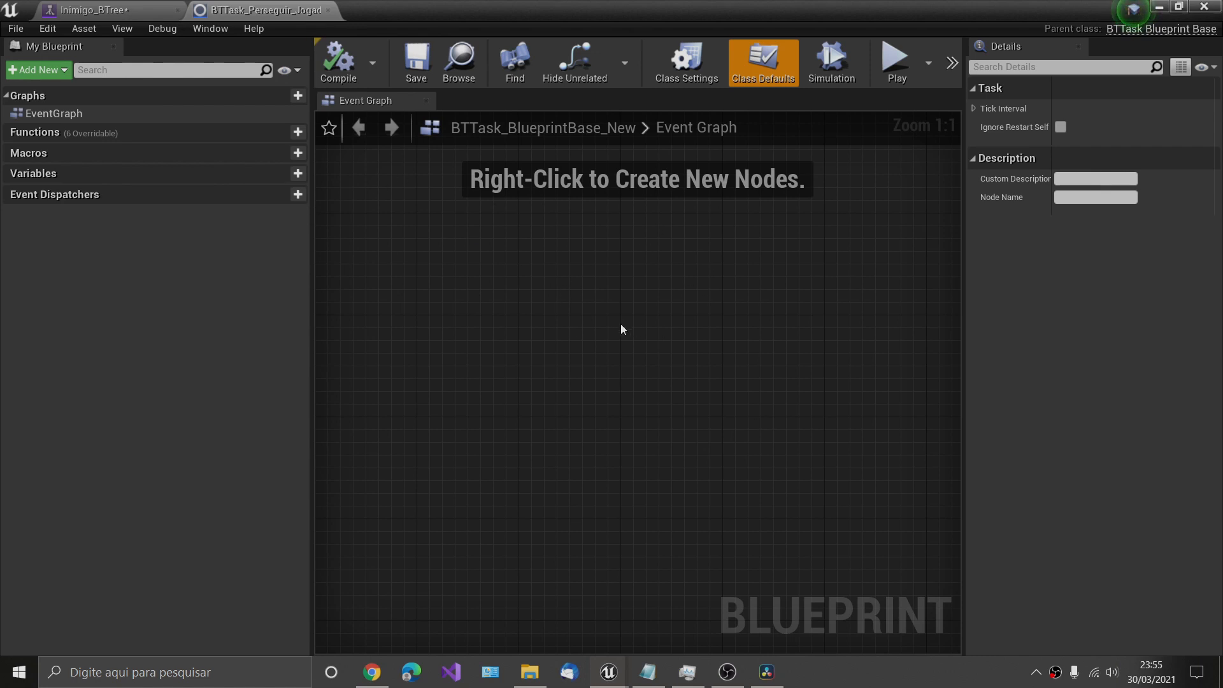
left_click(123, 9)
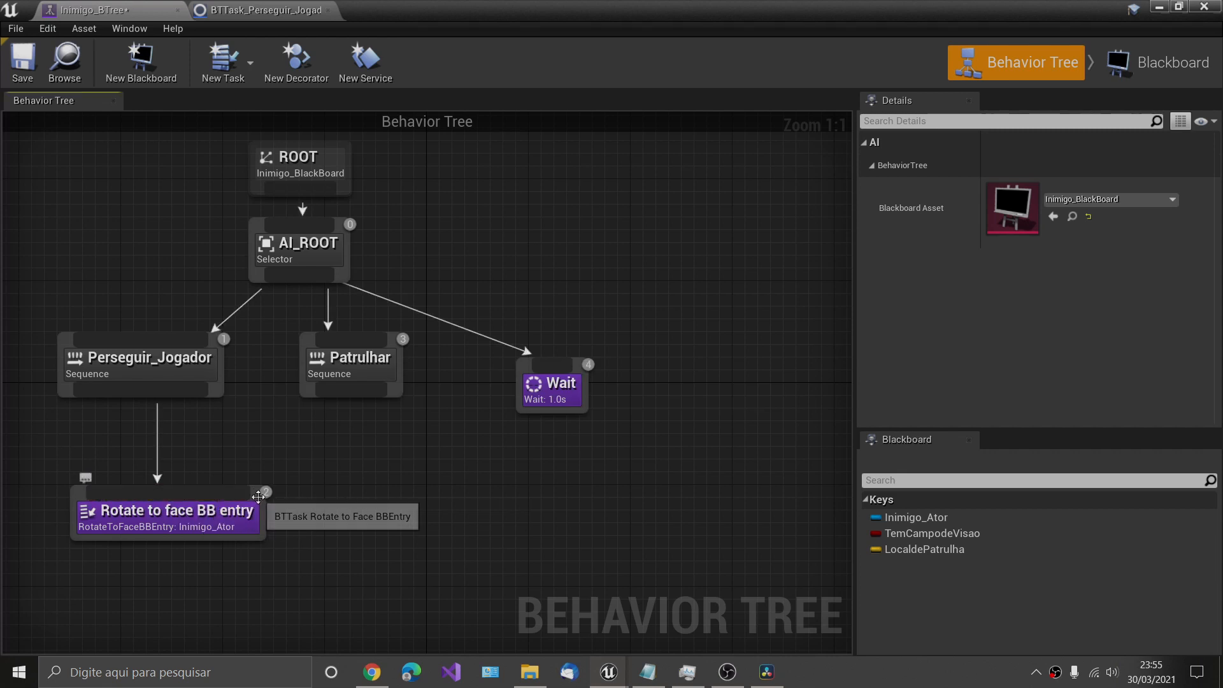
Add a BTTask_Perseguir_Jogador task under the Perseguir_Jogador sequence, placed just after the Rotate to face BB entry task.
left_click_drag(254, 497, 177, 489)
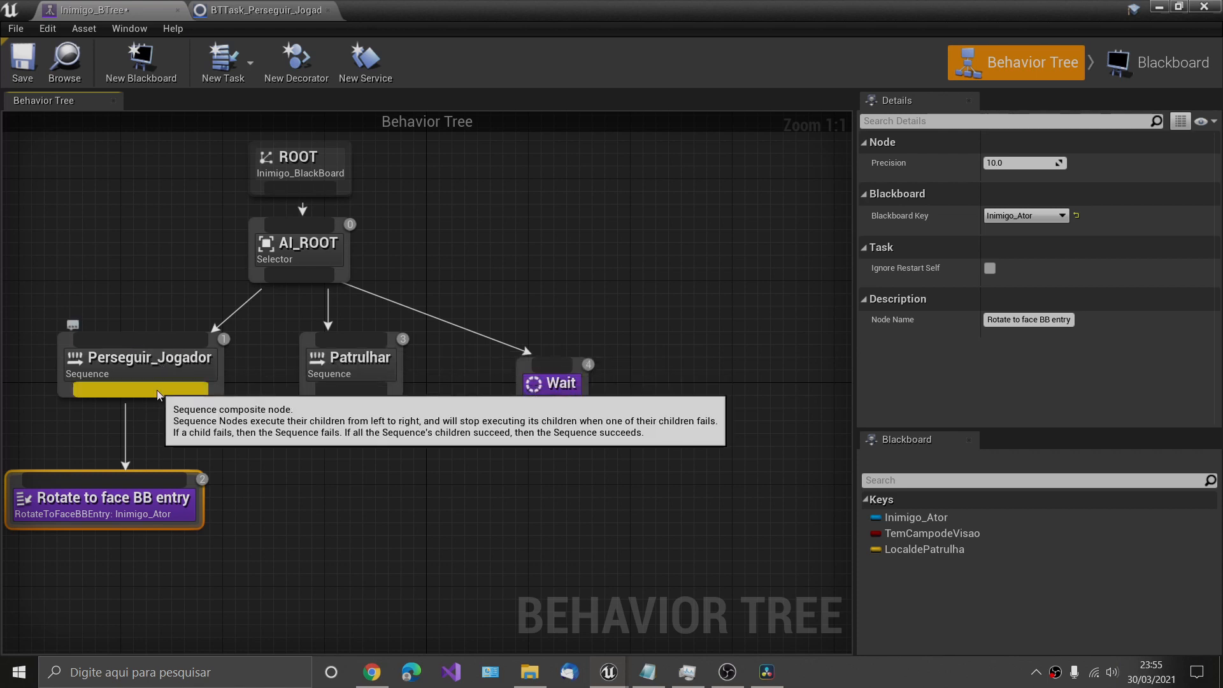
left_click_drag(211, 393, 284, 496)
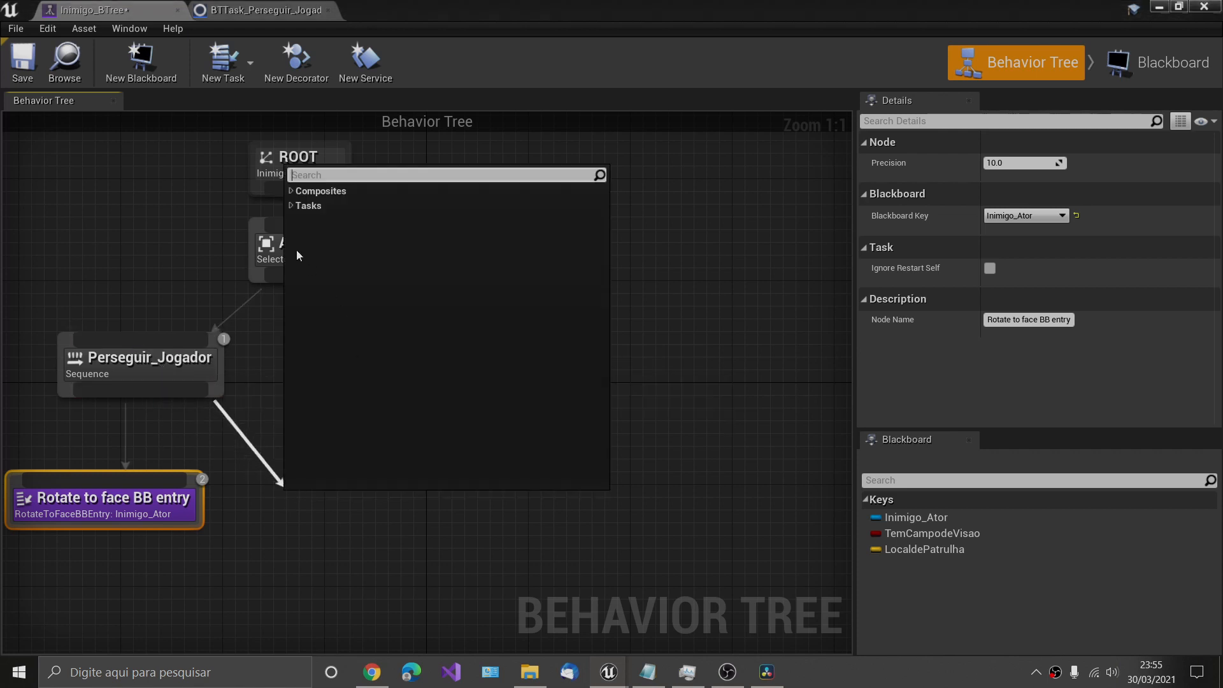
left_click(290, 205)
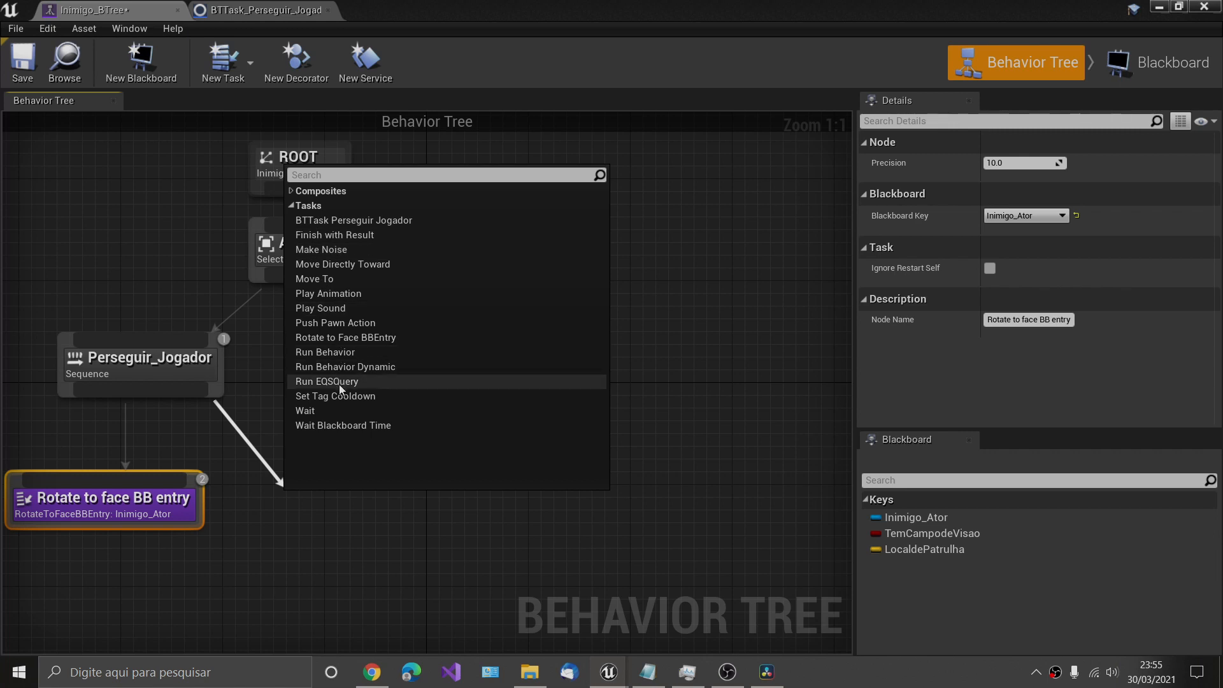
left_click(360, 220)
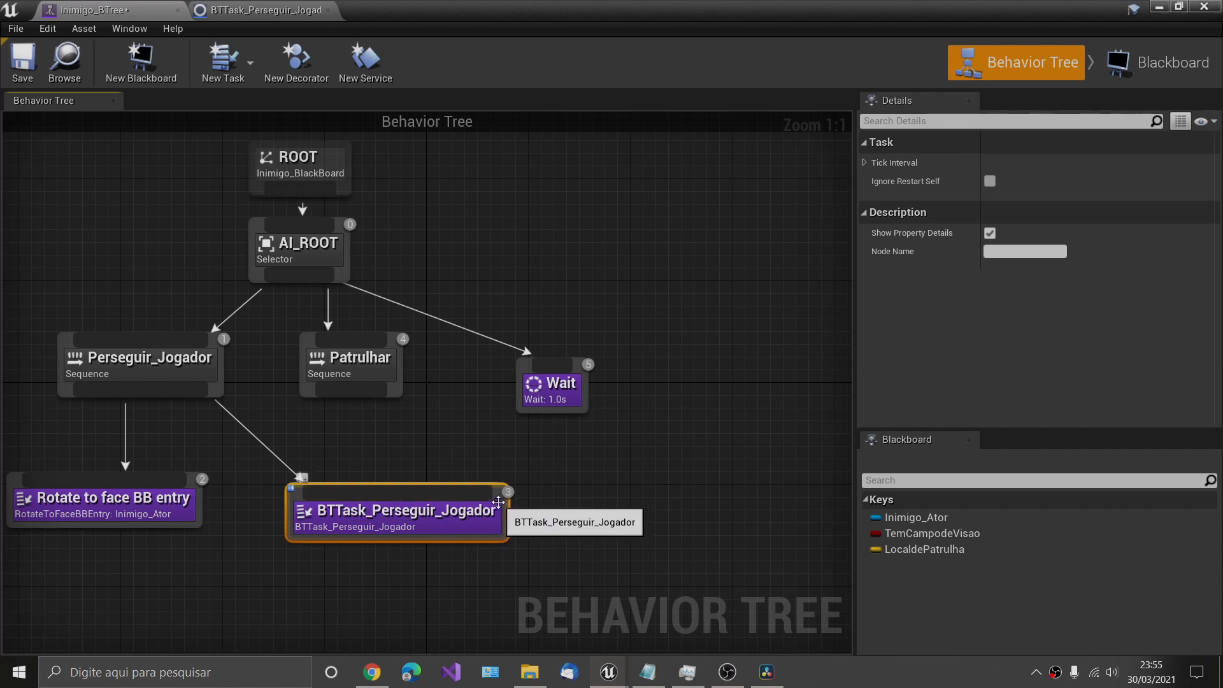
left_click_drag(498, 502, 459, 489)
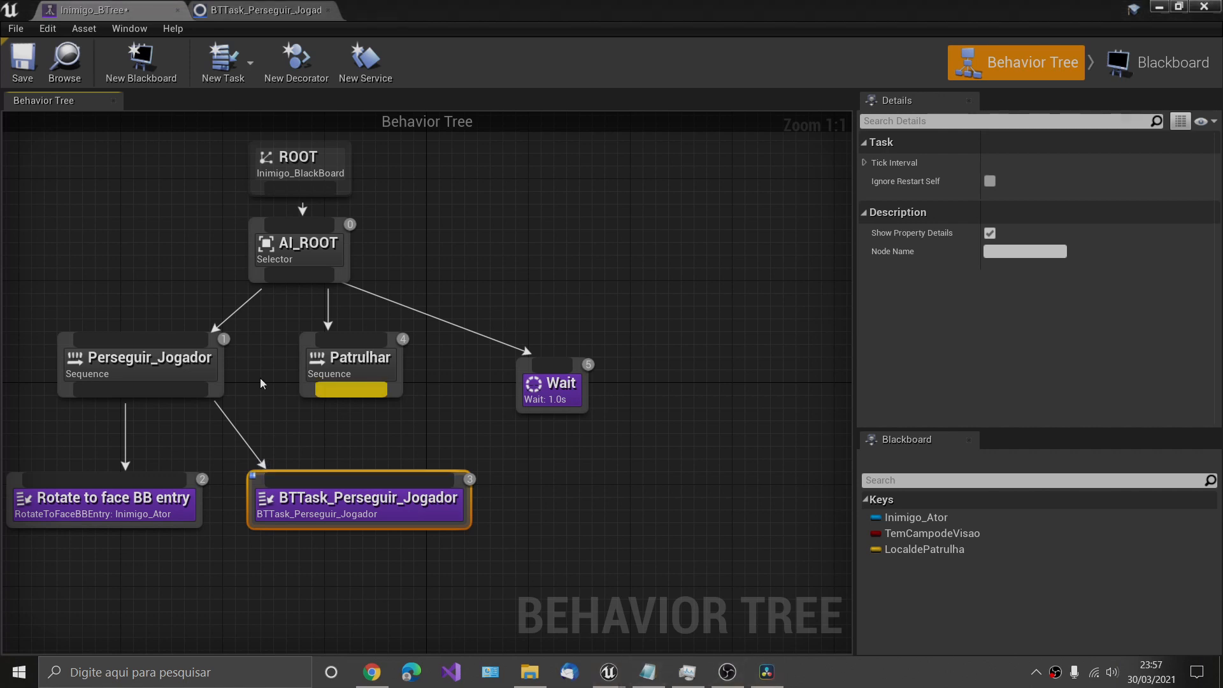
Add a Move To task as the third child of the Perseguir_Jogador sequence, leaving its key on Inimigo_Ator.
left_click_drag(183, 389, 598, 499)
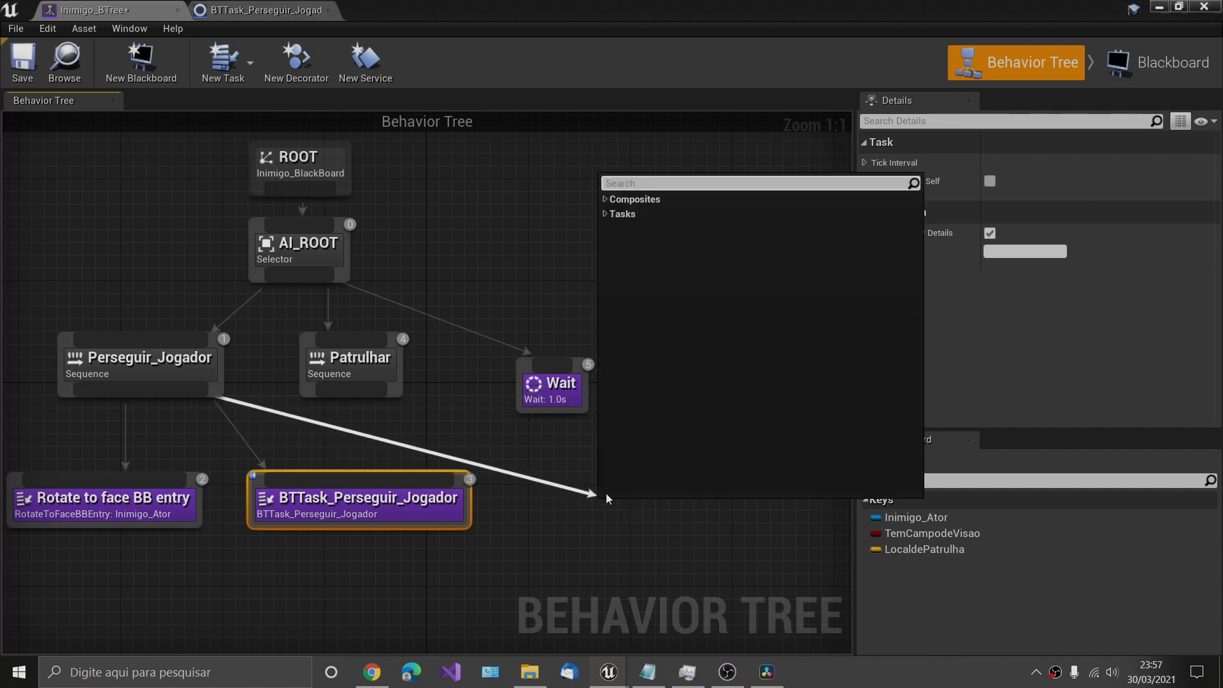
left_click(607, 213)
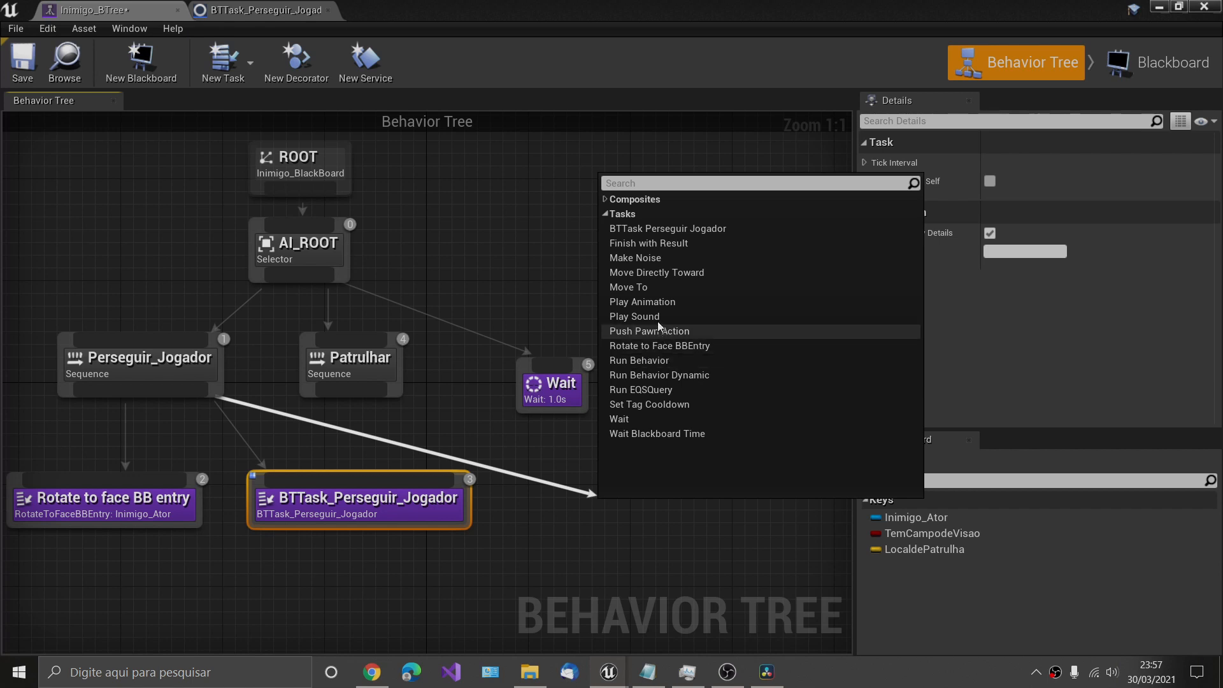
left_click(645, 287)
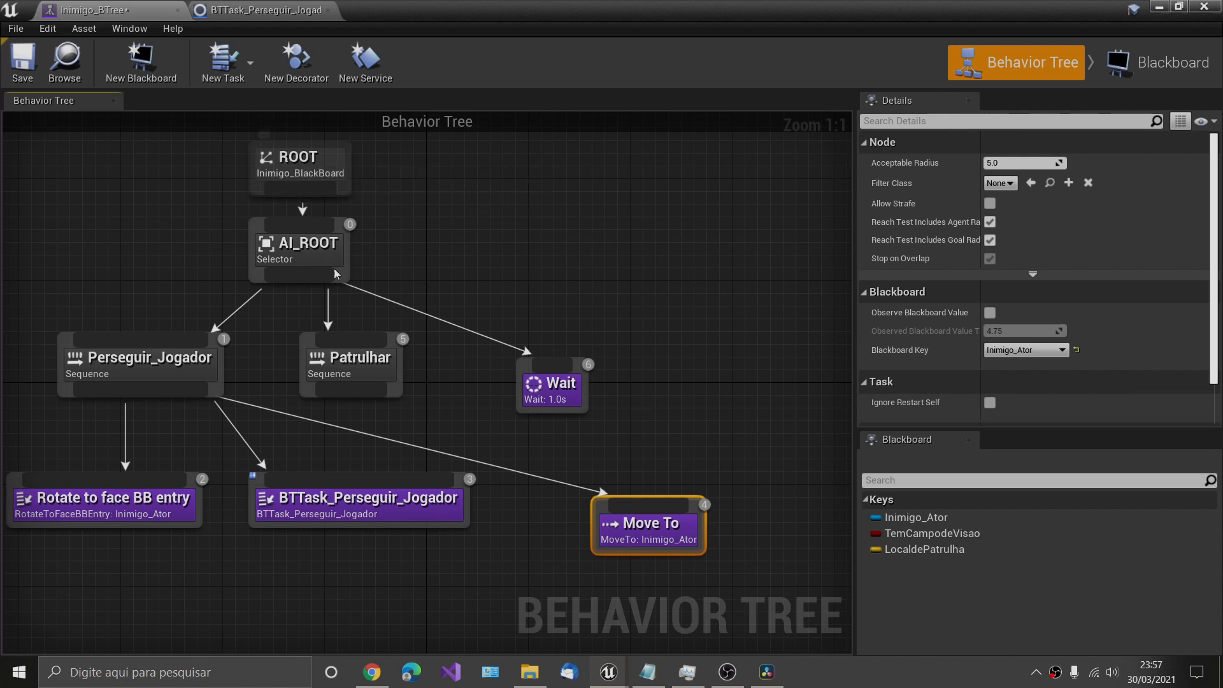
Move ROOT, AI_ROOT and Perseguir_Jogador higher in the graph and line up the rotate and BTTask_Perseguir_Jogador tasks directly beneath the sequence.
scroll(379, 418, "down", 3)
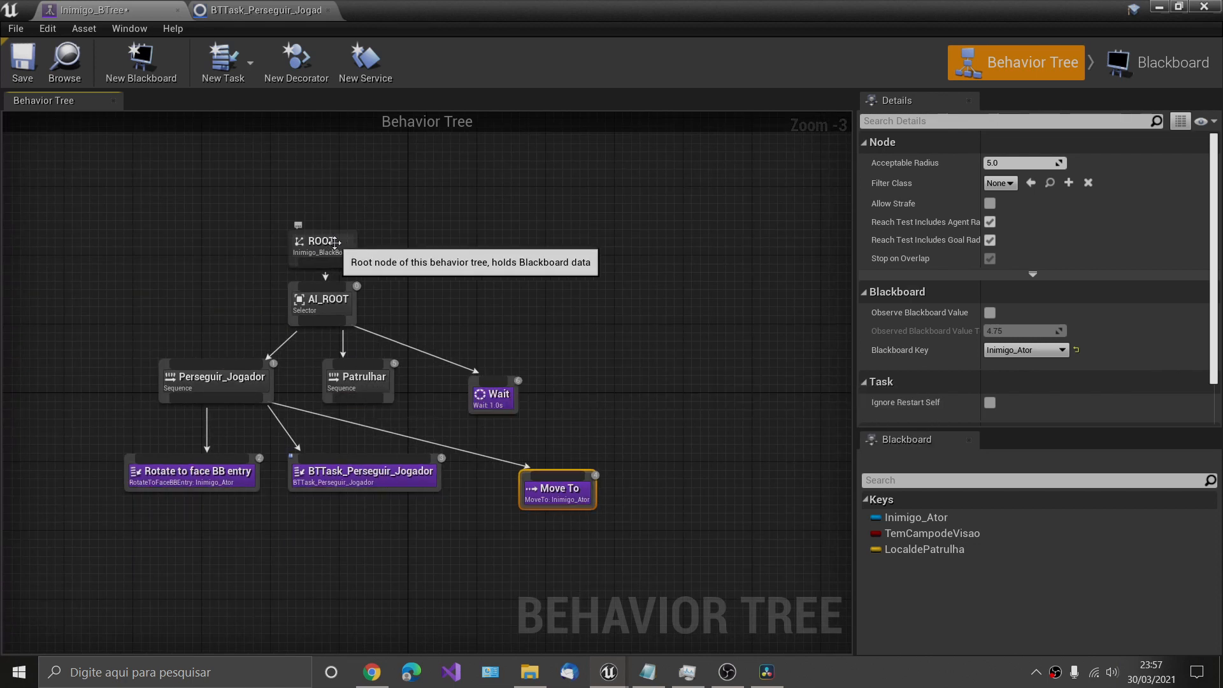
left_click_drag(325, 239, 285, 173)
scroll(323, 227, "up", 1)
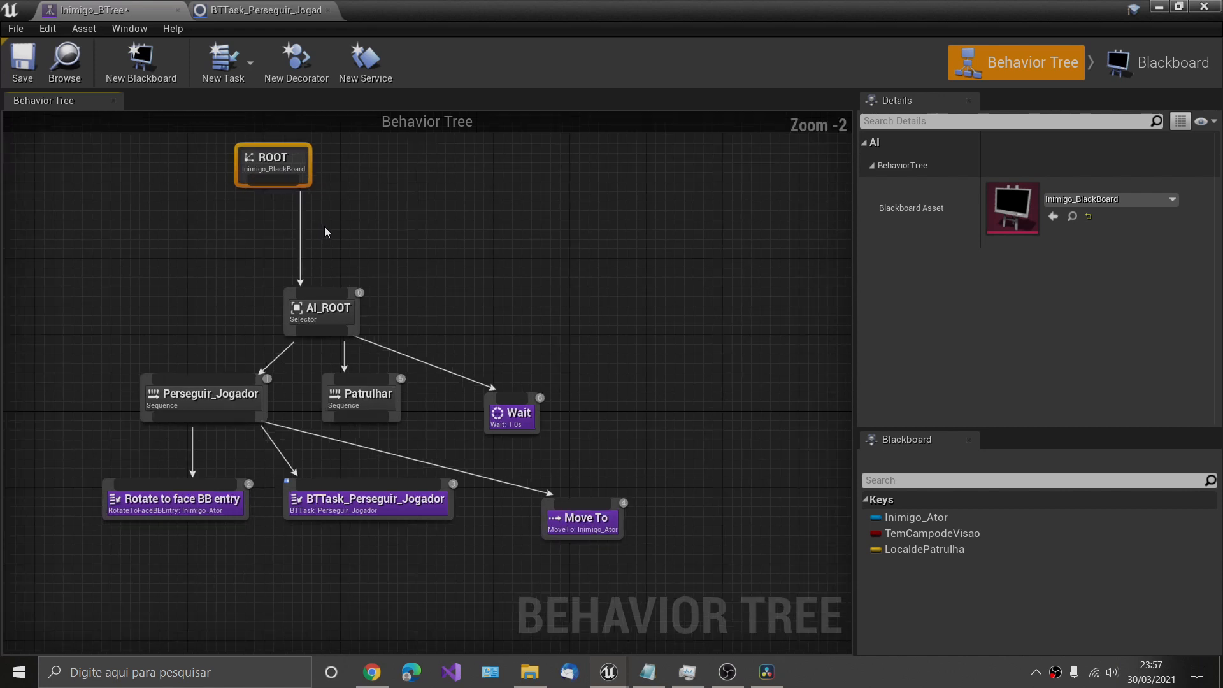
left_click_drag(320, 295, 300, 232)
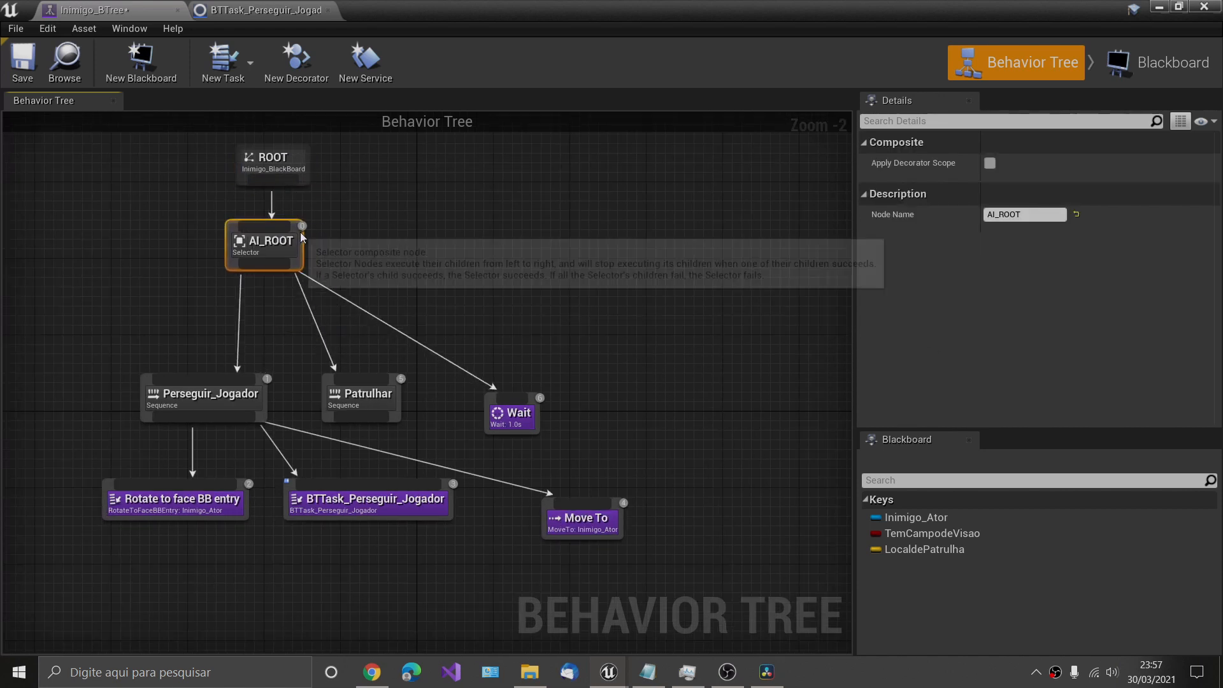
left_click_drag(258, 388, 210, 321)
left_click_drag(237, 484, 142, 385)
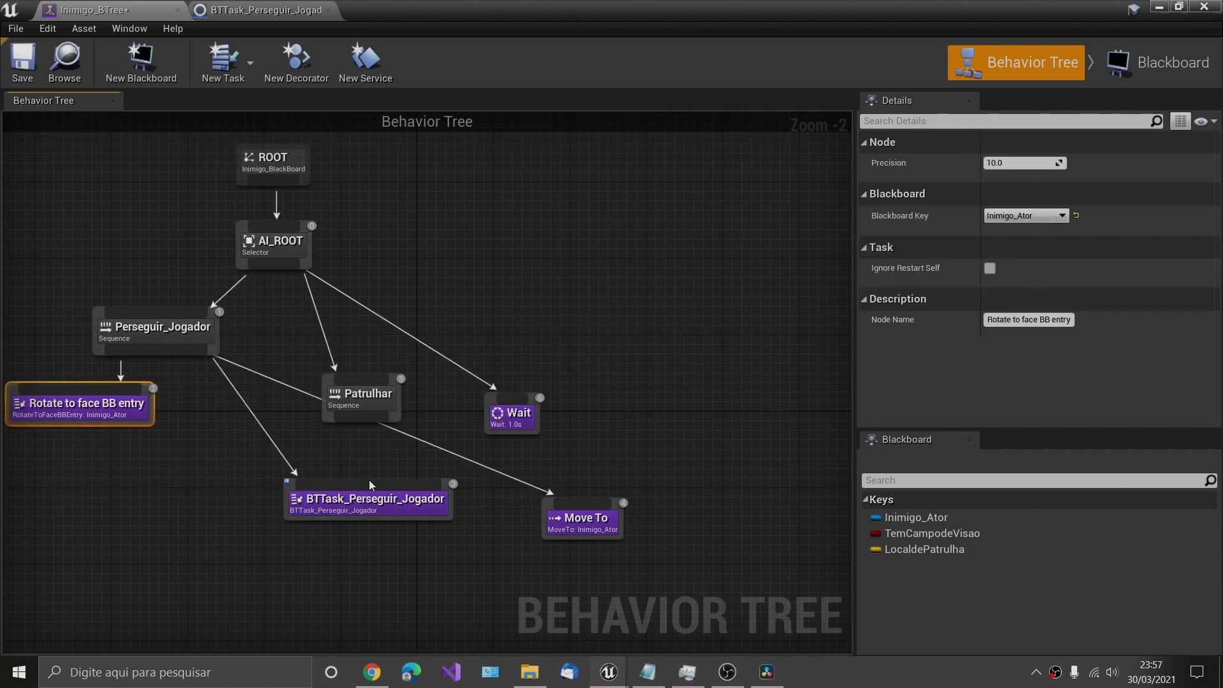
left_click_drag(296, 490, 179, 391)
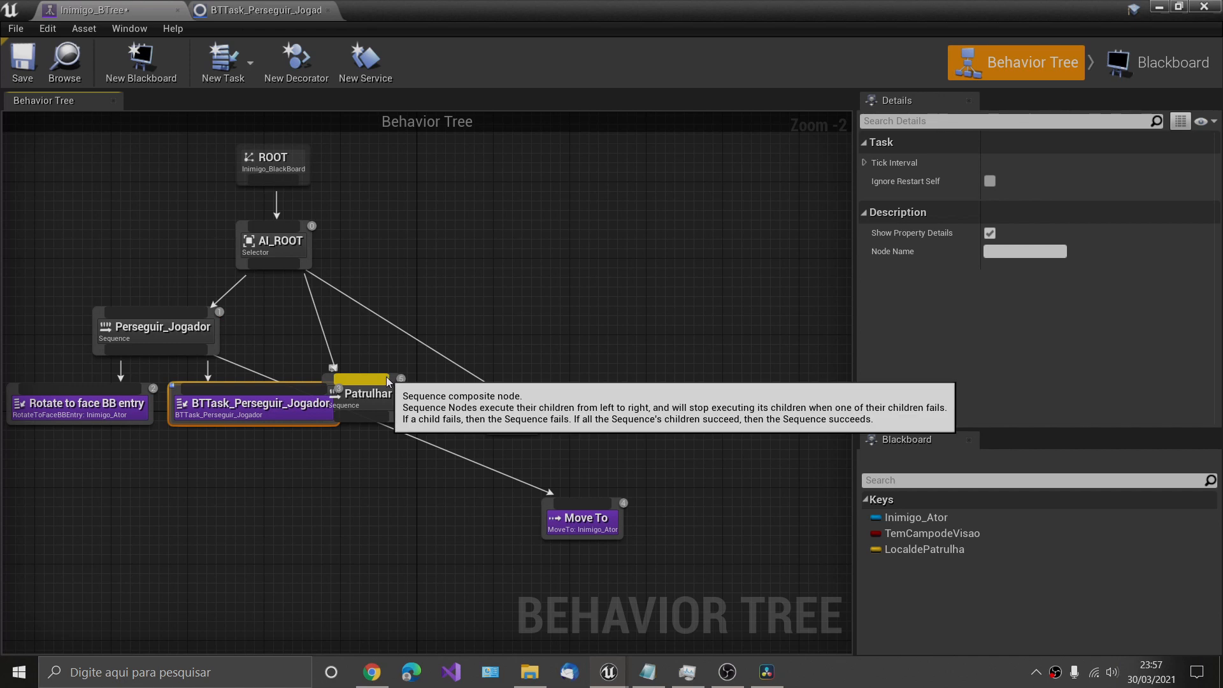
Shift Patrulhar and Wait away onto the Perseguir_Jogador row and place Move To beside BTTask_Perseguir_Jogador.
left_click_drag(386, 377, 512, 313)
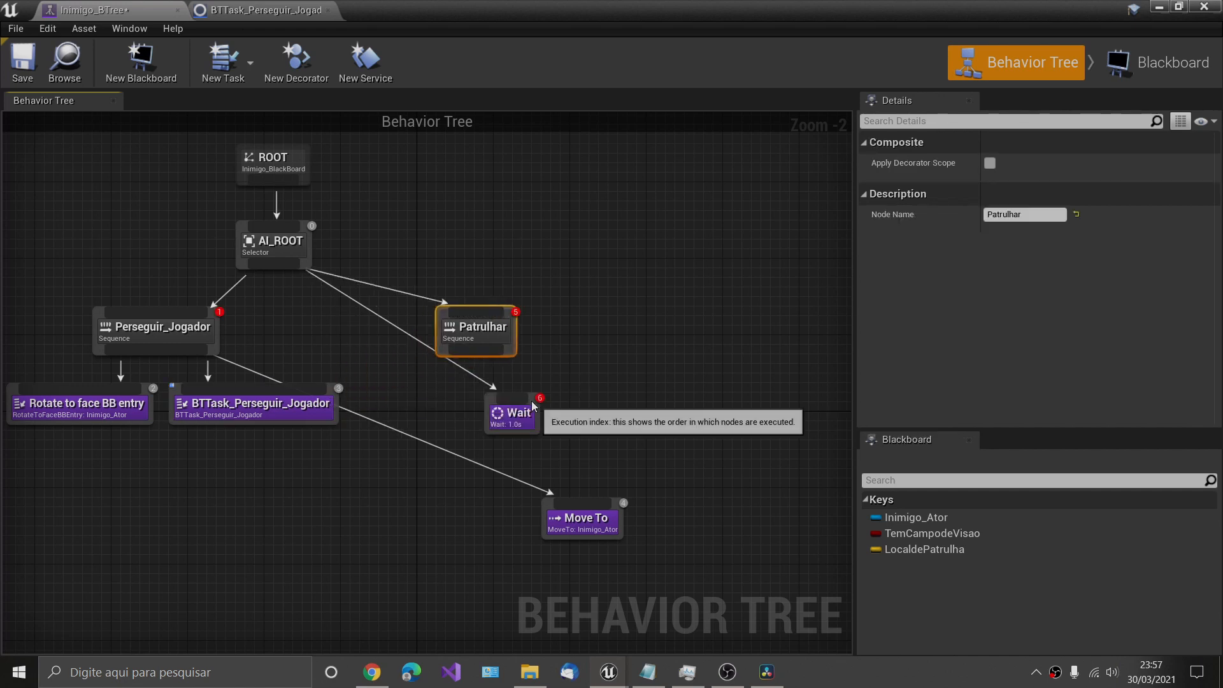
left_click_drag(535, 398, 654, 318)
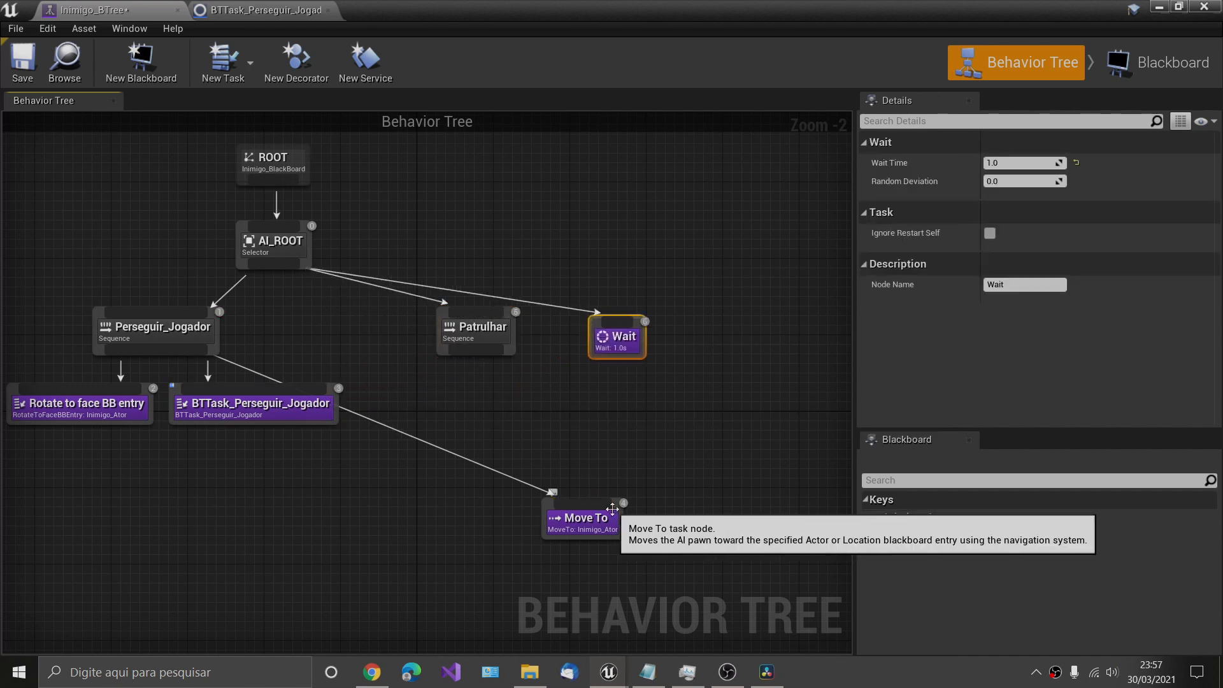
left_click_drag(610, 504, 421, 391)
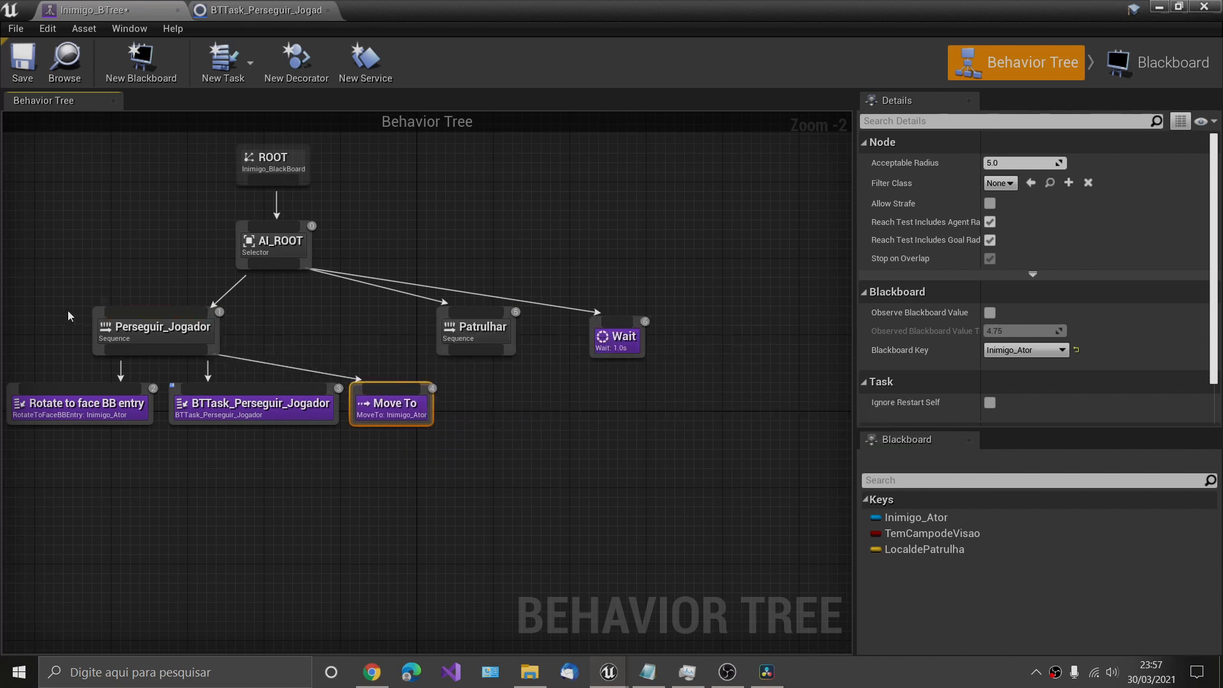
Center Perseguir_Jogador above its three tasks and shift AI_ROOT and ROOT so they sit above the branches.
left_click_drag(100, 310, 193, 312)
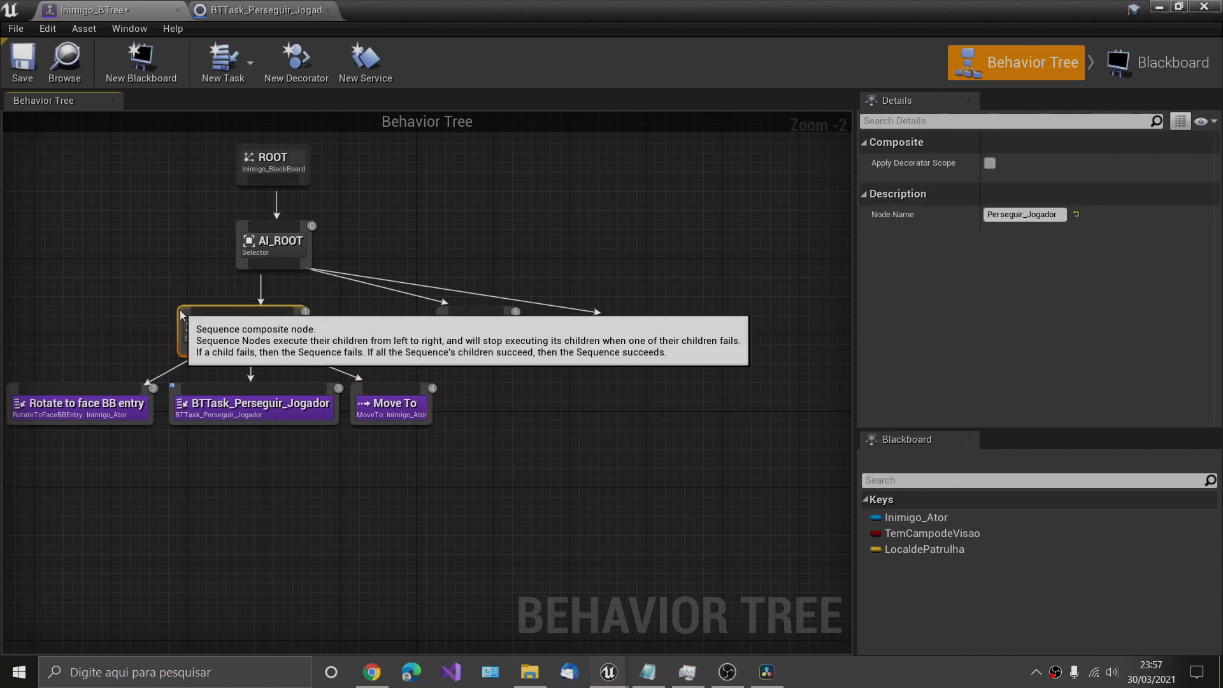
left_click_drag(251, 227, 320, 227)
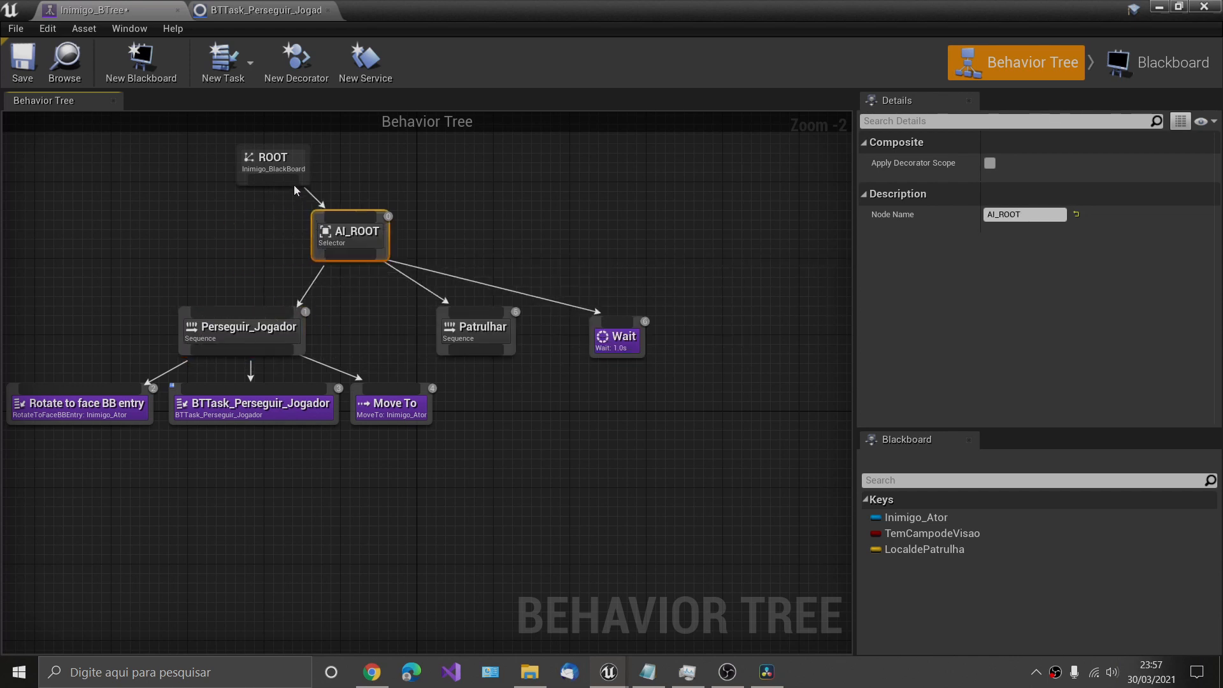
left_click_drag(307, 152, 391, 149)
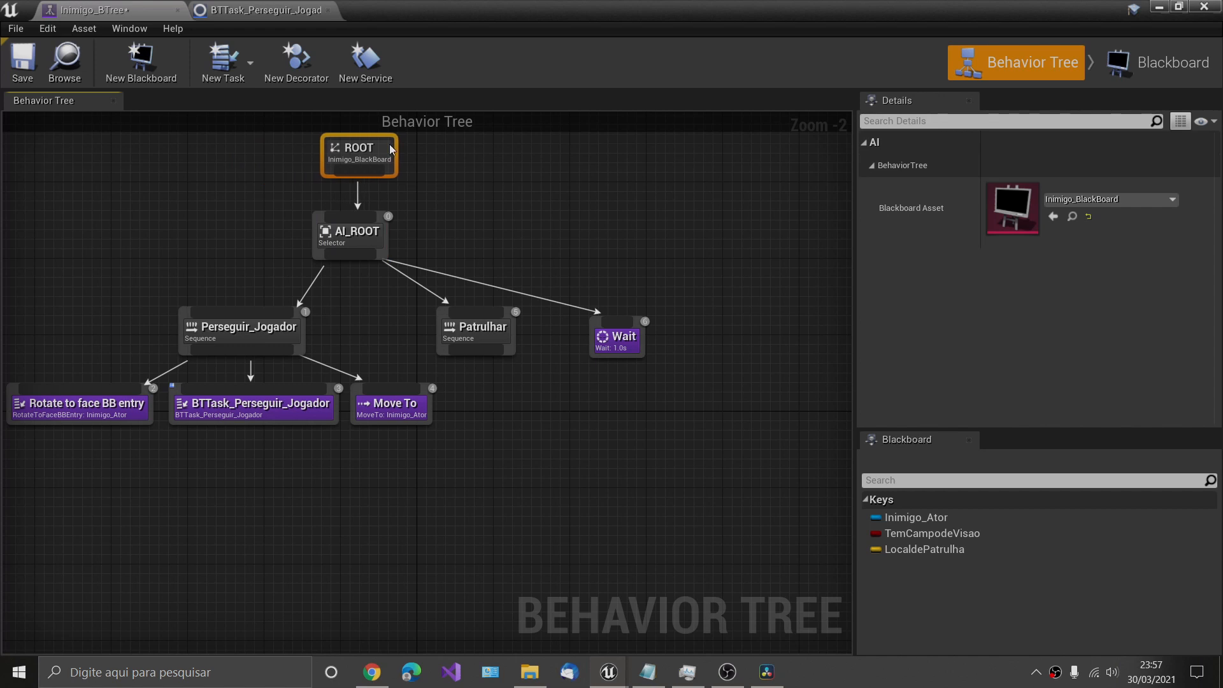
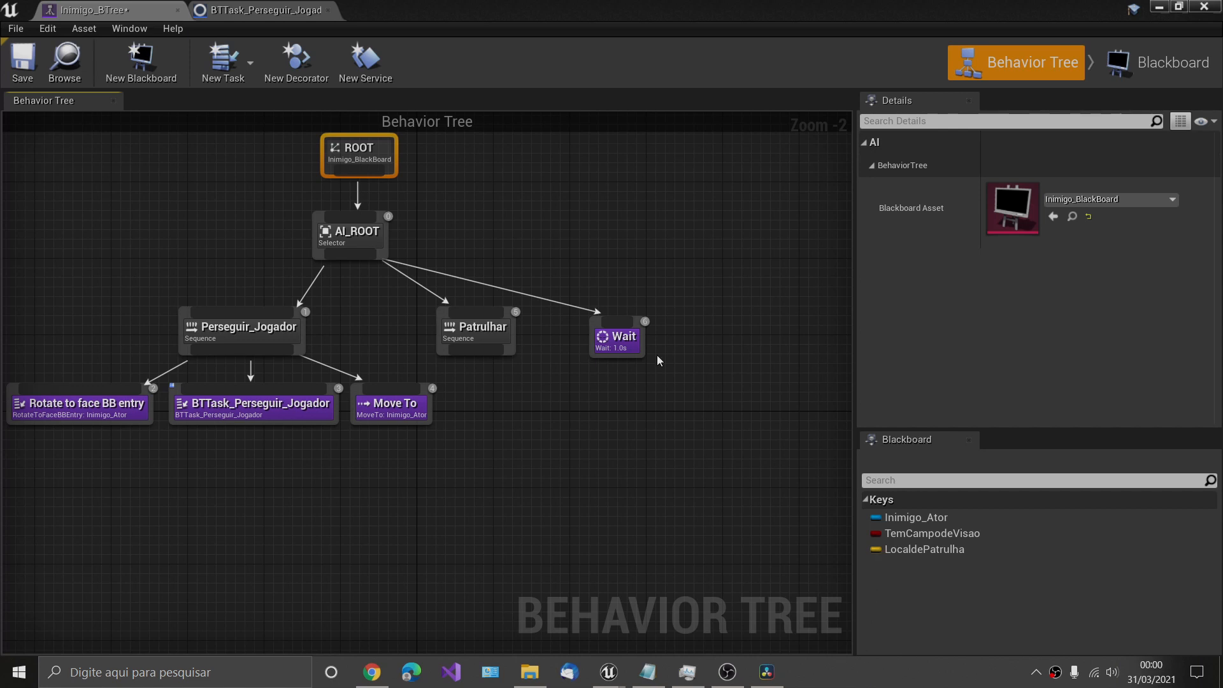
Create another behavior tree task Blueprint based on BTTask_BlueprintBase and save it.
left_click(227, 64)
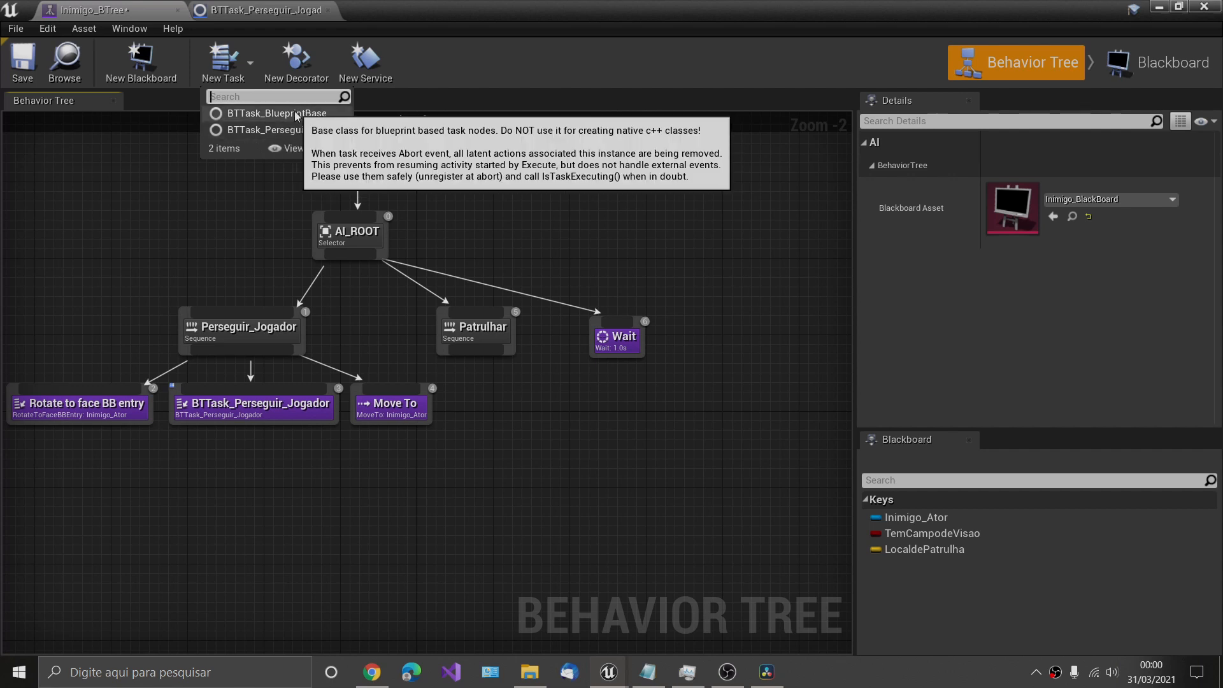
left_click(247, 56)
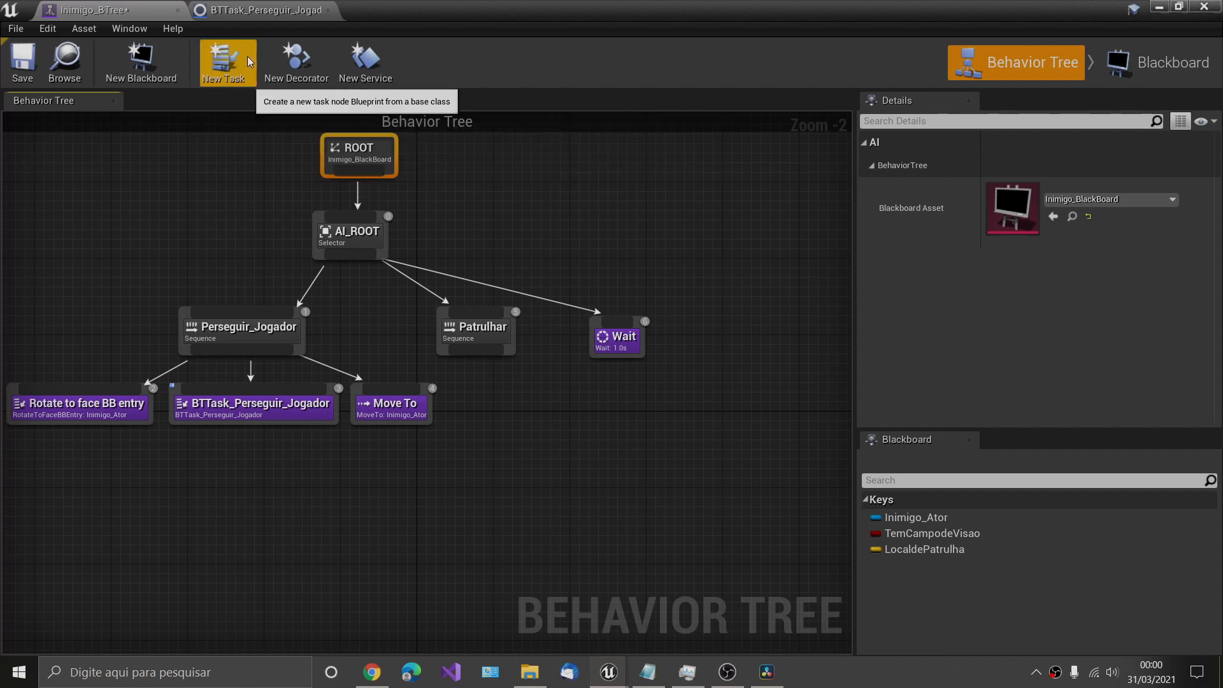
left_click(247, 56)
left_click(244, 117)
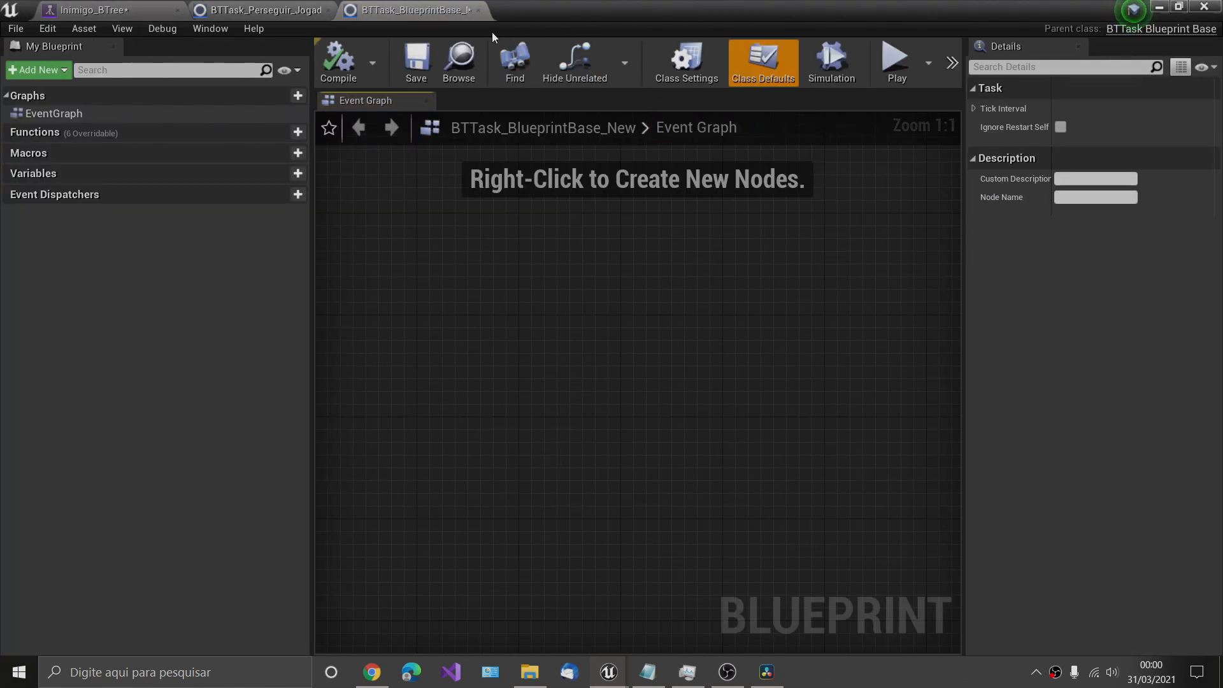
left_click(417, 66)
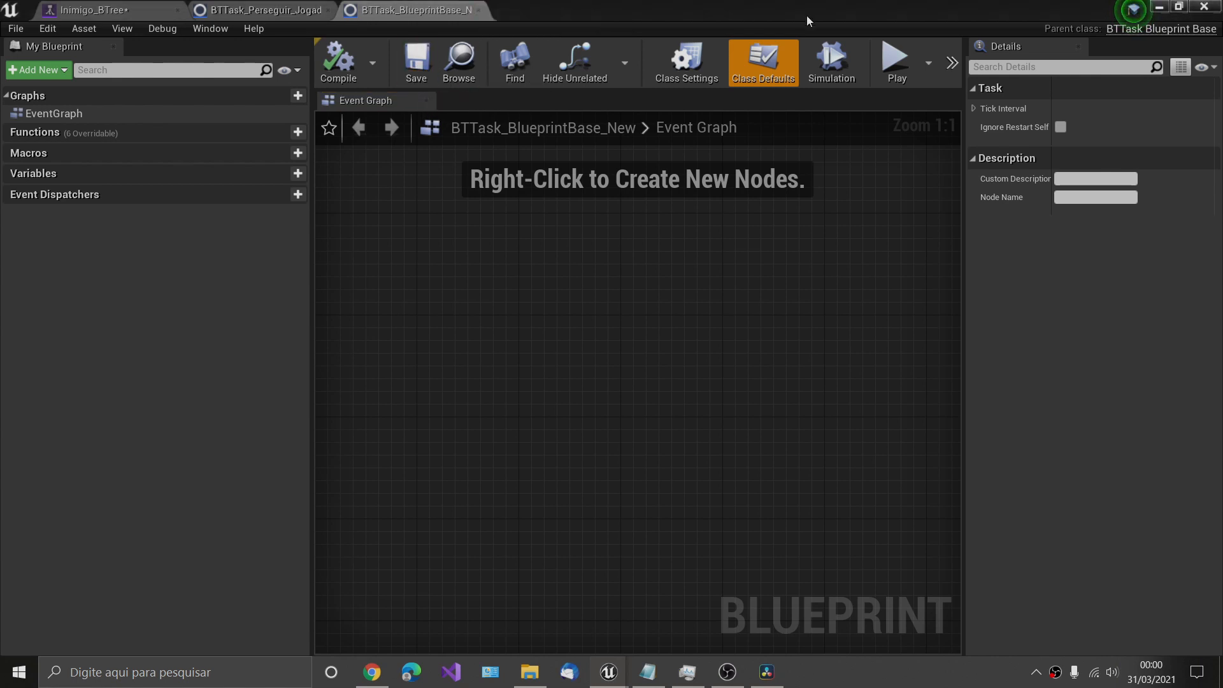
Rename the BTTask_BlueprintBase_New asset in the AI content folder as BTTask_Buscar_Local_Patrulha.
left_click(1159, 8)
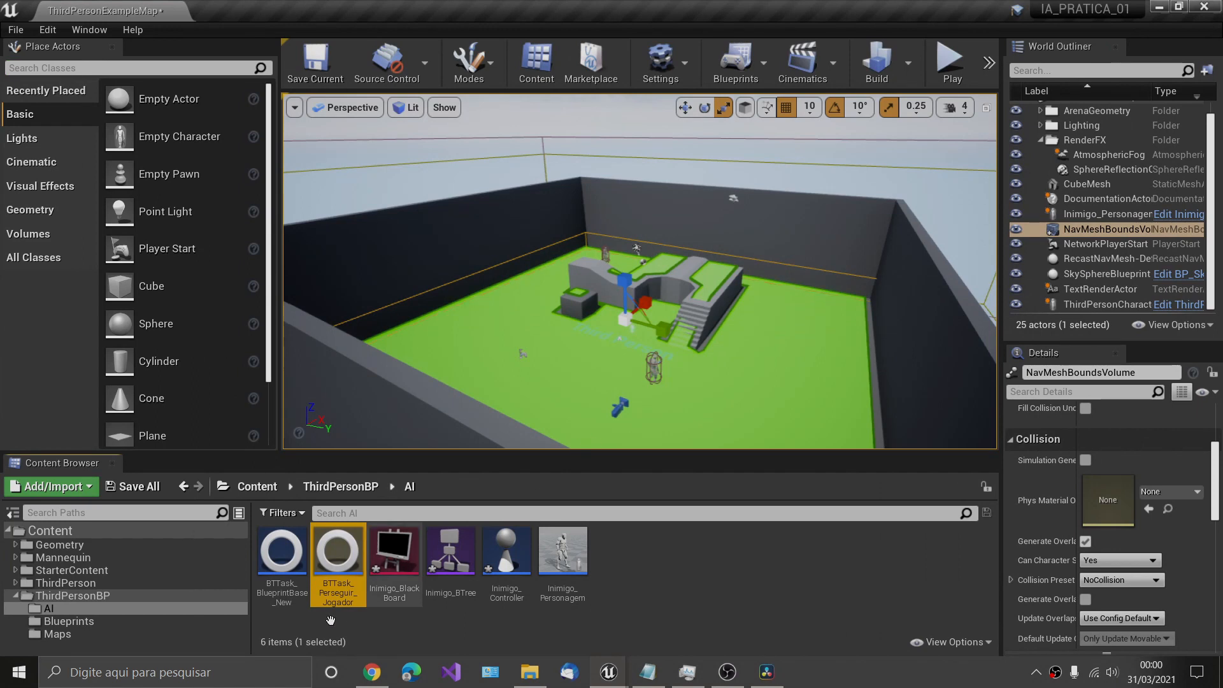
left_click(284, 585)
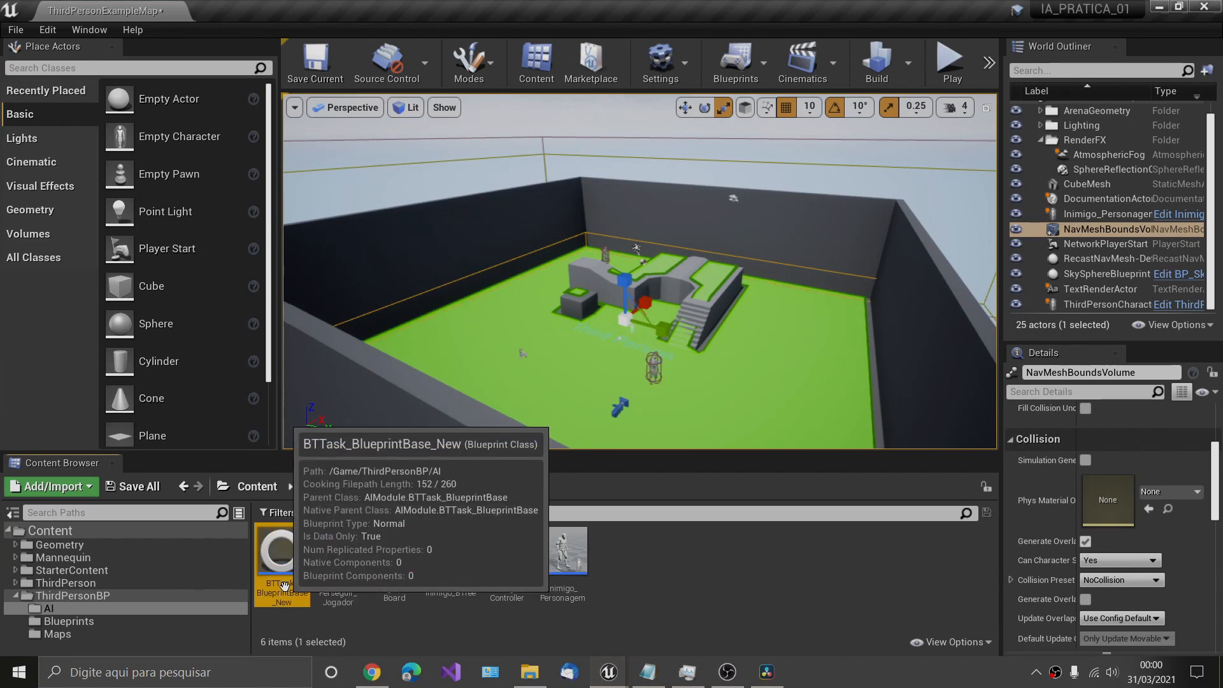
right_click(284, 585)
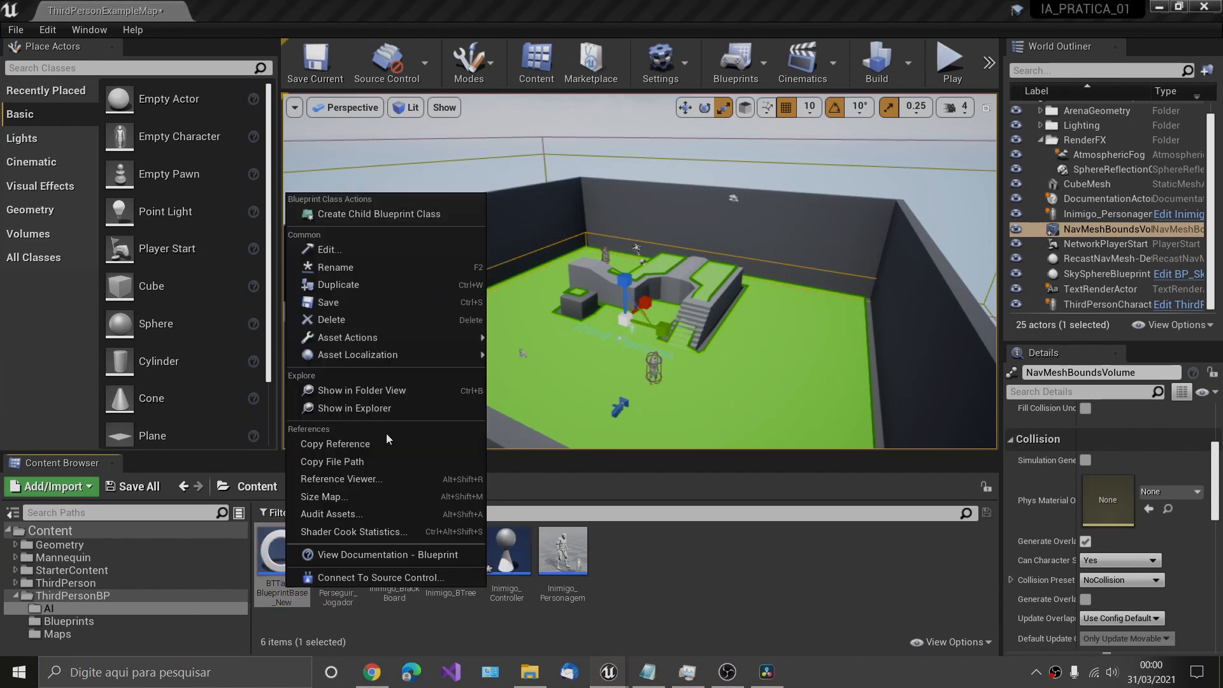
left_click(349, 263)
key("Right")
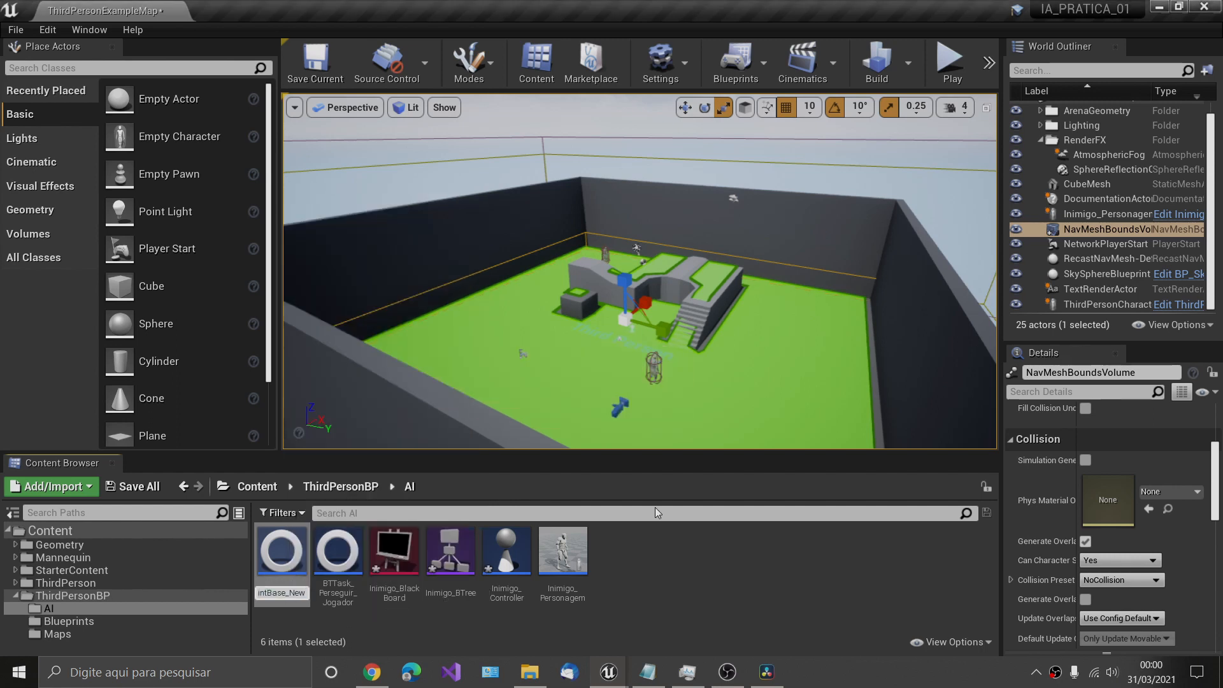
key("BackSpace")
key("BackSpace")
key("BackSpace")
key("BackSpace")
key("BackSpace")
key("BackSpace")
key("BackSpace")
key("BackSpace")
key("BackSpace")
key("BackSpace")
key("BackSpace")
key("BackSpace")
key("BackSpace")
key("BackSpace")
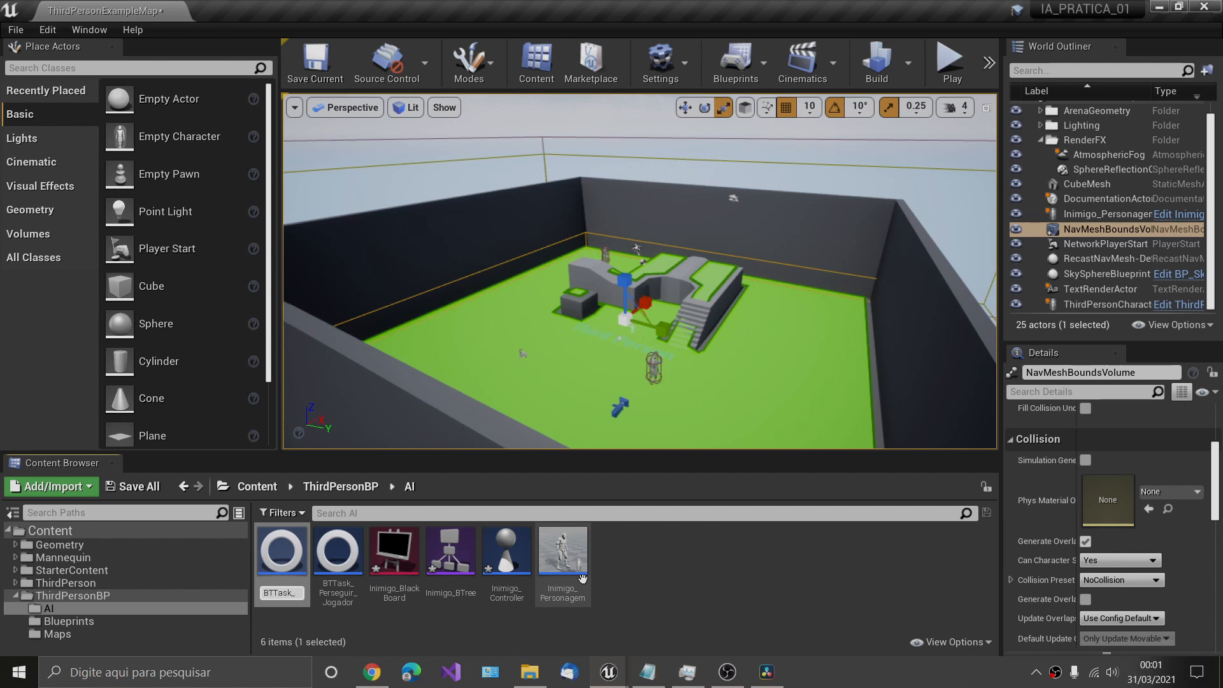
type("Buscar")
type("_Local")
type("_Patrulha")
key("Return")
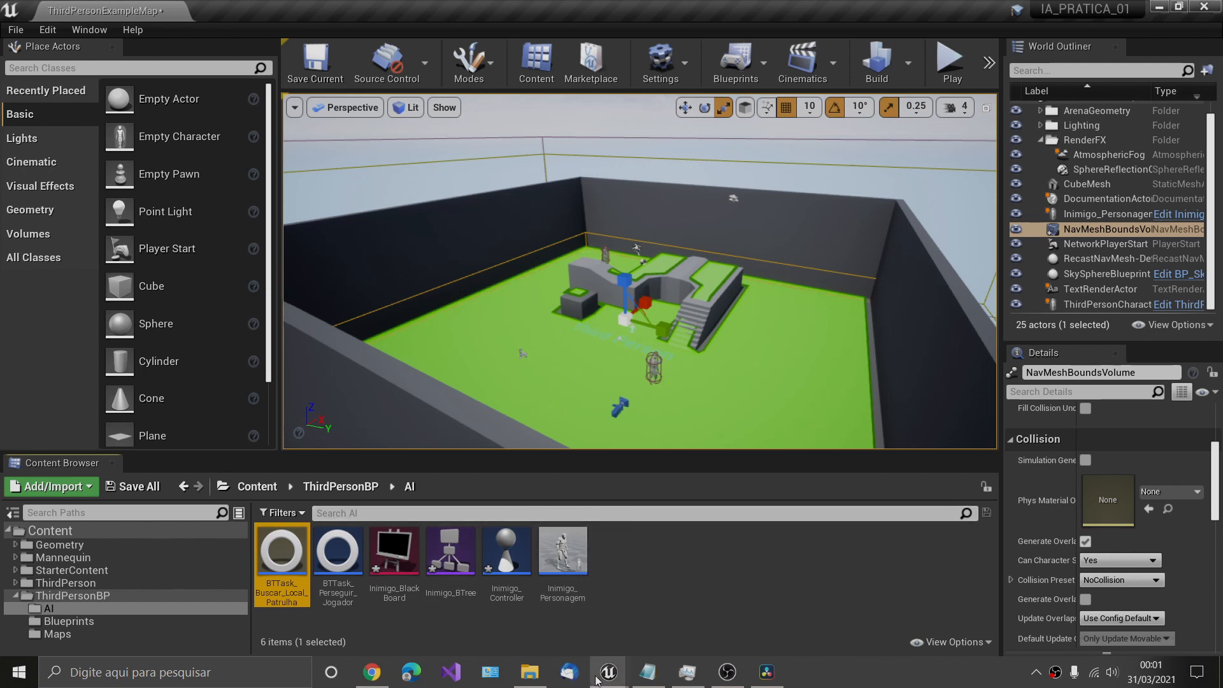
Back in the Inimigo_BTree graph, reposition Patrulhar and connect a BTTask_Buscar_Local_Patrulha task below it.
mouse_move(609, 671)
left_click(678, 614)
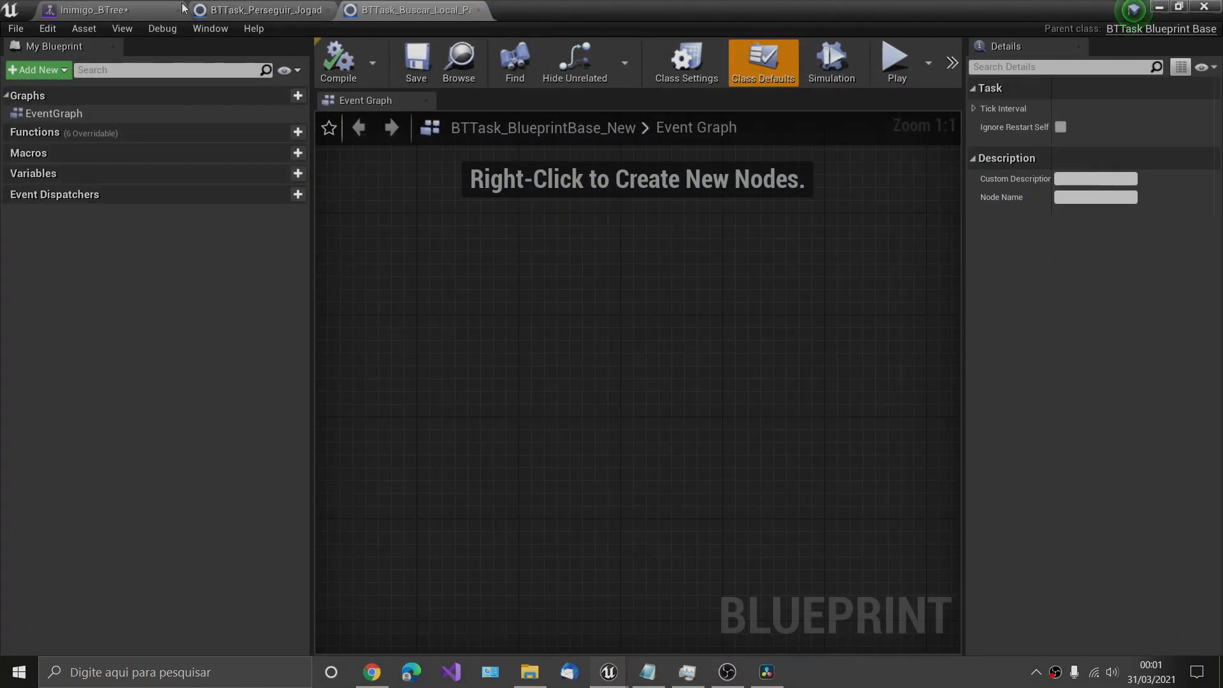
left_click(108, 11)
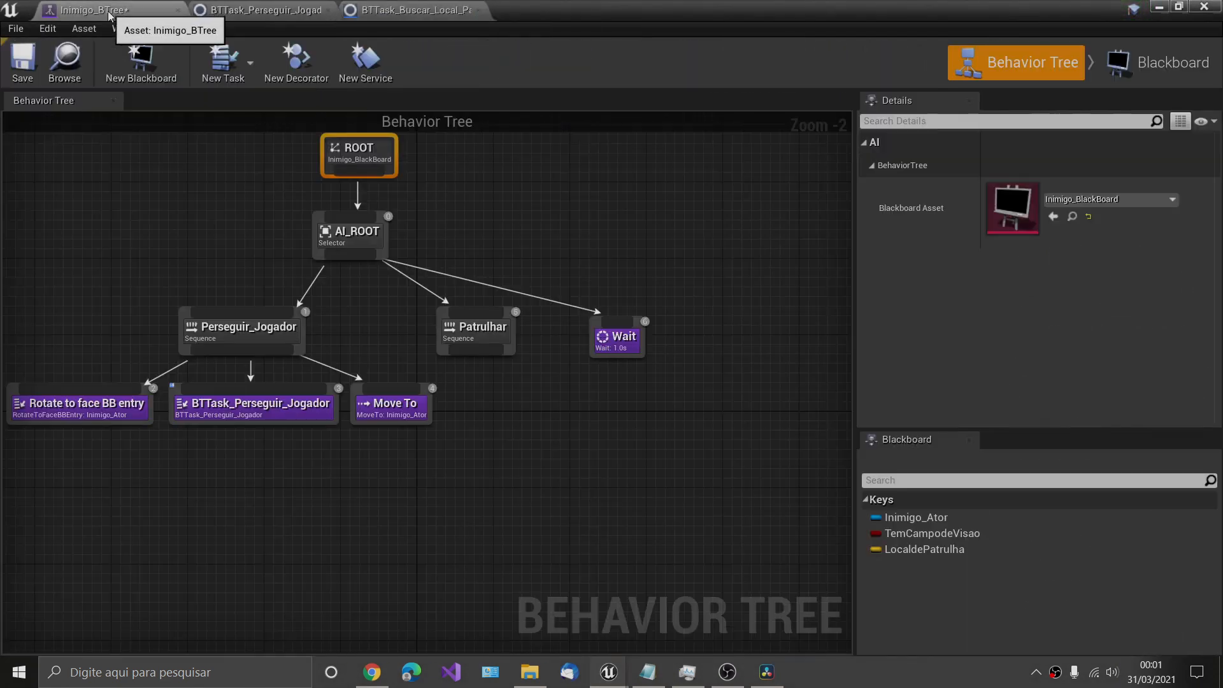
left_click(477, 310)
left_click_drag(507, 315, 491, 417)
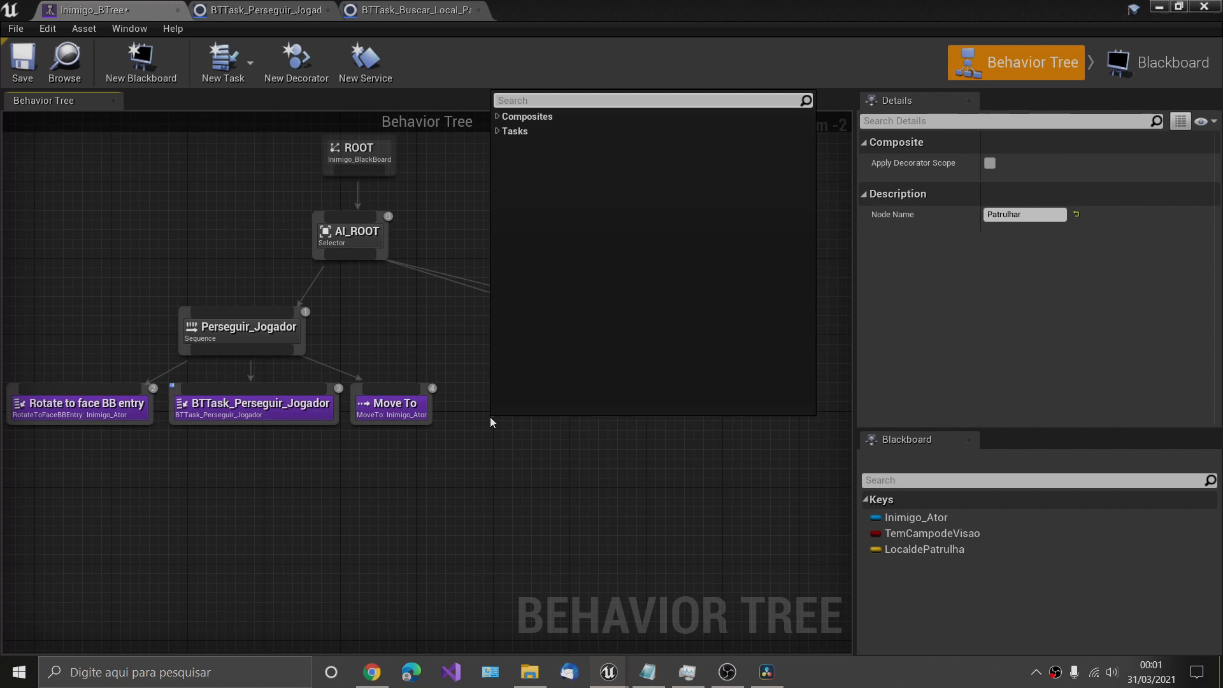
left_click(496, 135)
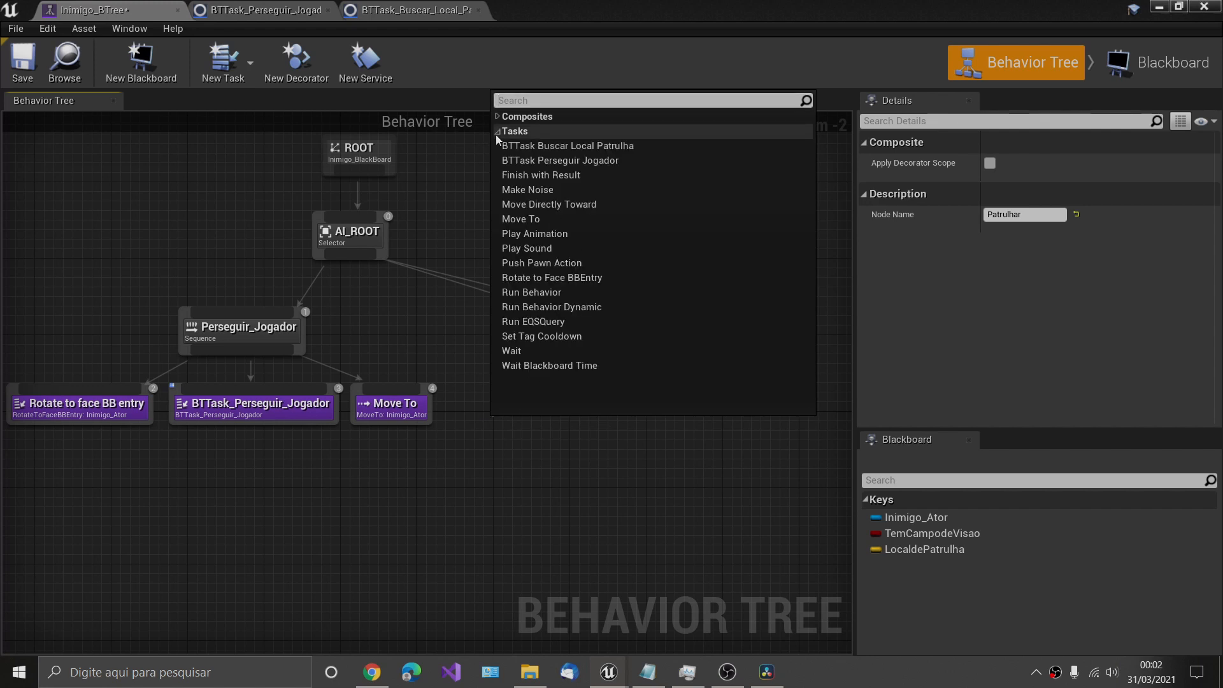
left_click(551, 148)
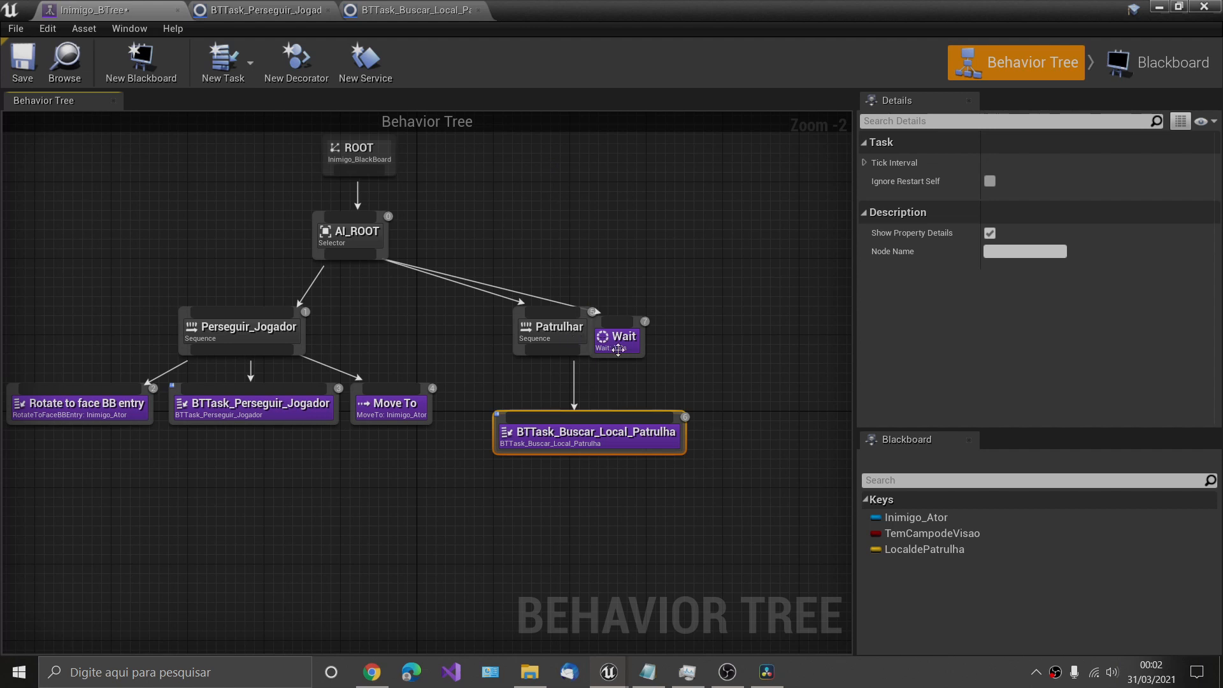
Move Wait clear of Patrulhar, align BTTask_Buscar_Local_Patrulha with the chase tasks, and position Patrulhar and AI_ROOT above it.
left_click_drag(629, 332, 715, 331)
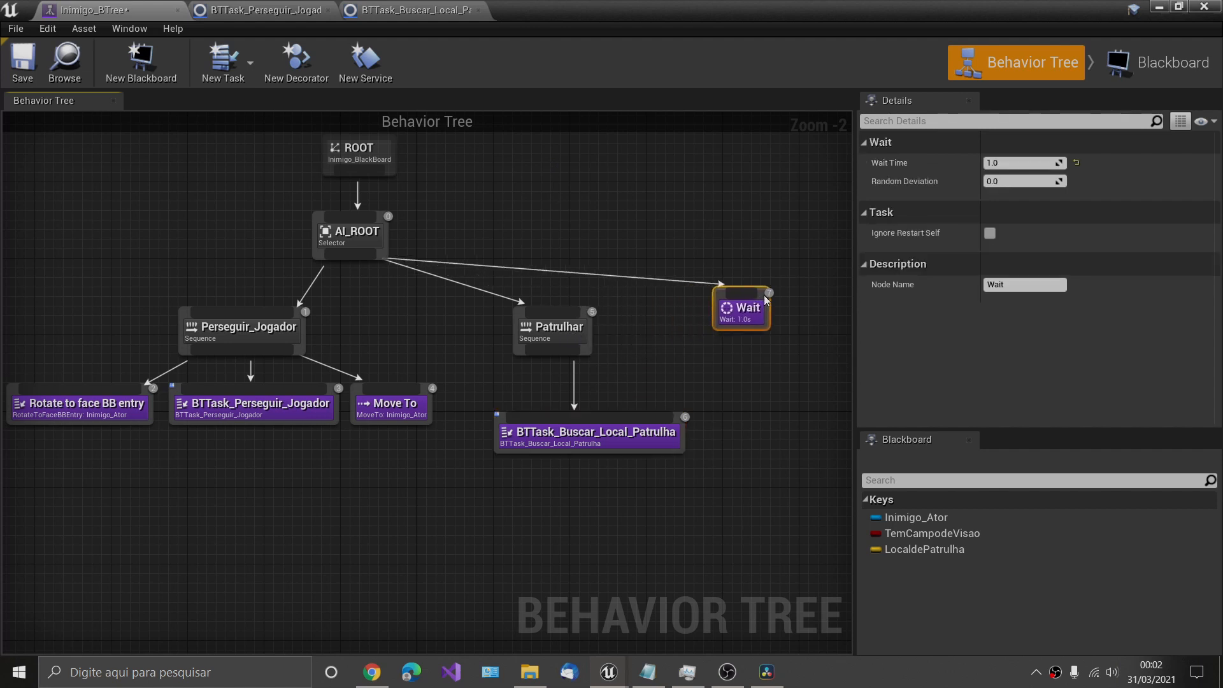
scroll(716, 331, "down", 2)
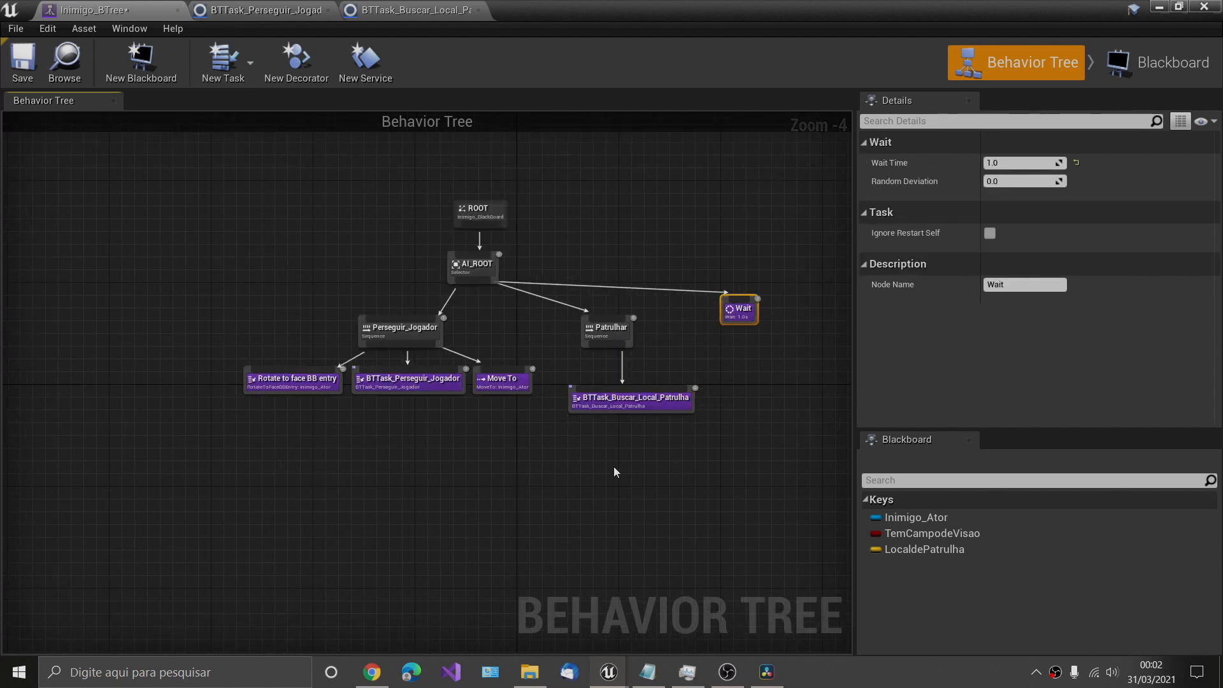
right_click_drag(613, 466, 408, 391)
scroll(409, 396, "up", 1)
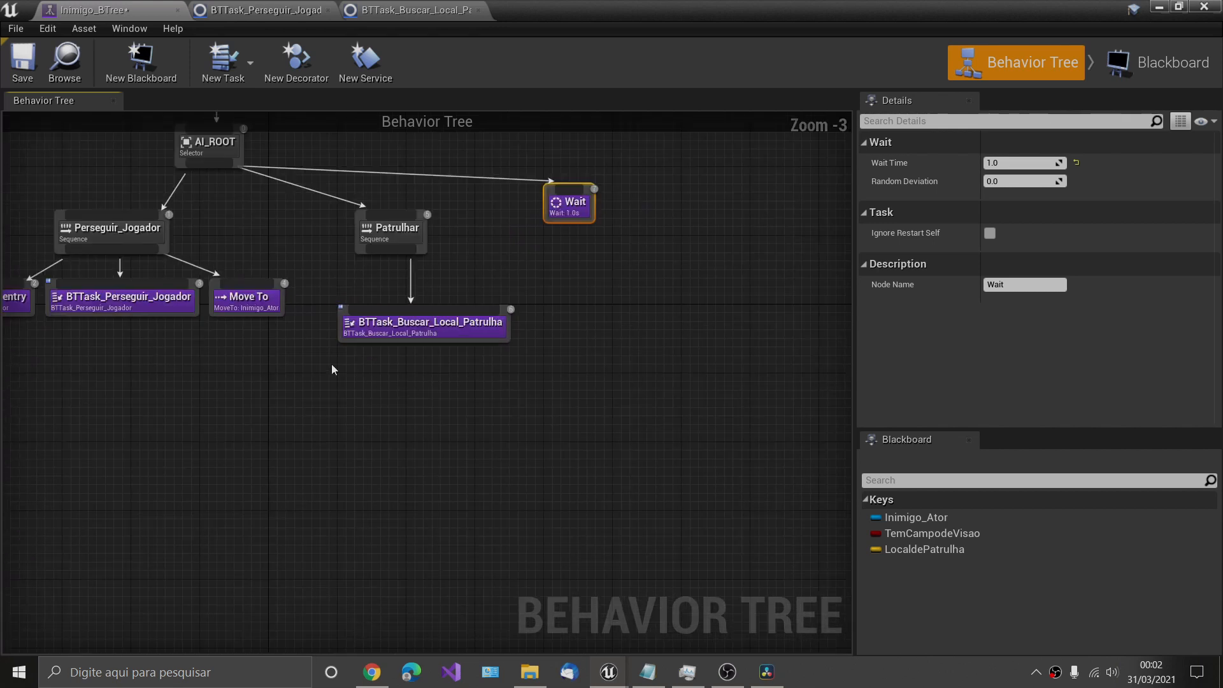
right_click_drag(333, 363, 455, 452)
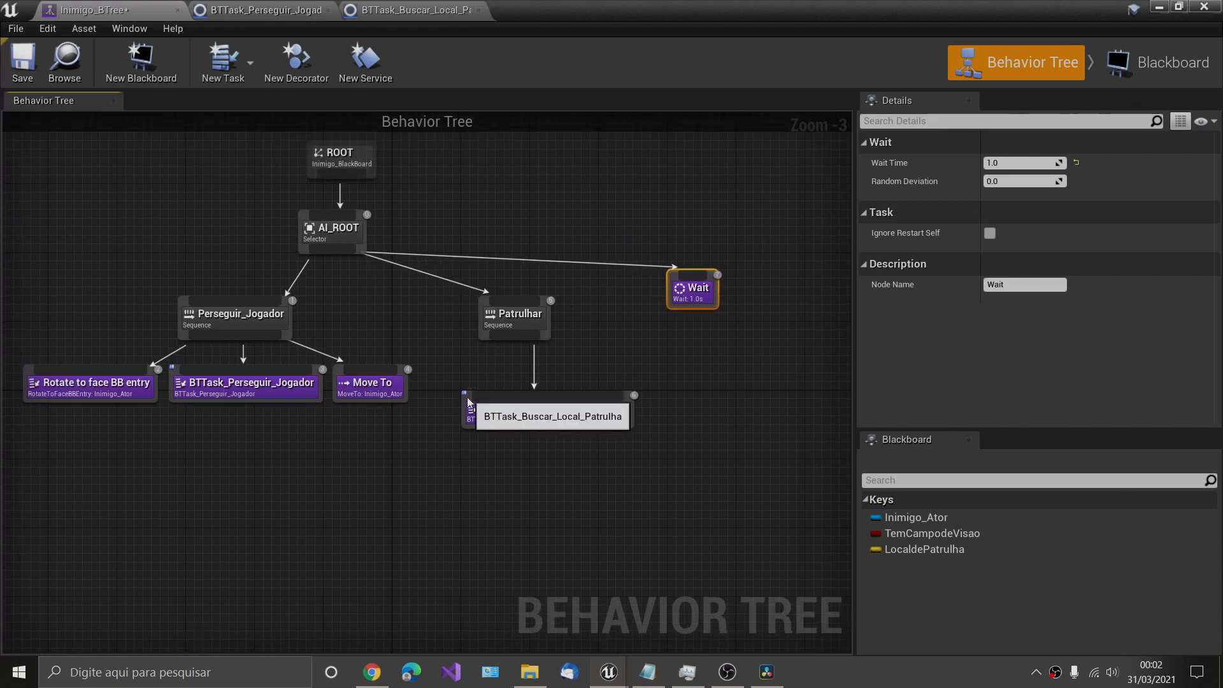
left_click_drag(466, 403, 440, 371)
left_click_drag(548, 310, 609, 318)
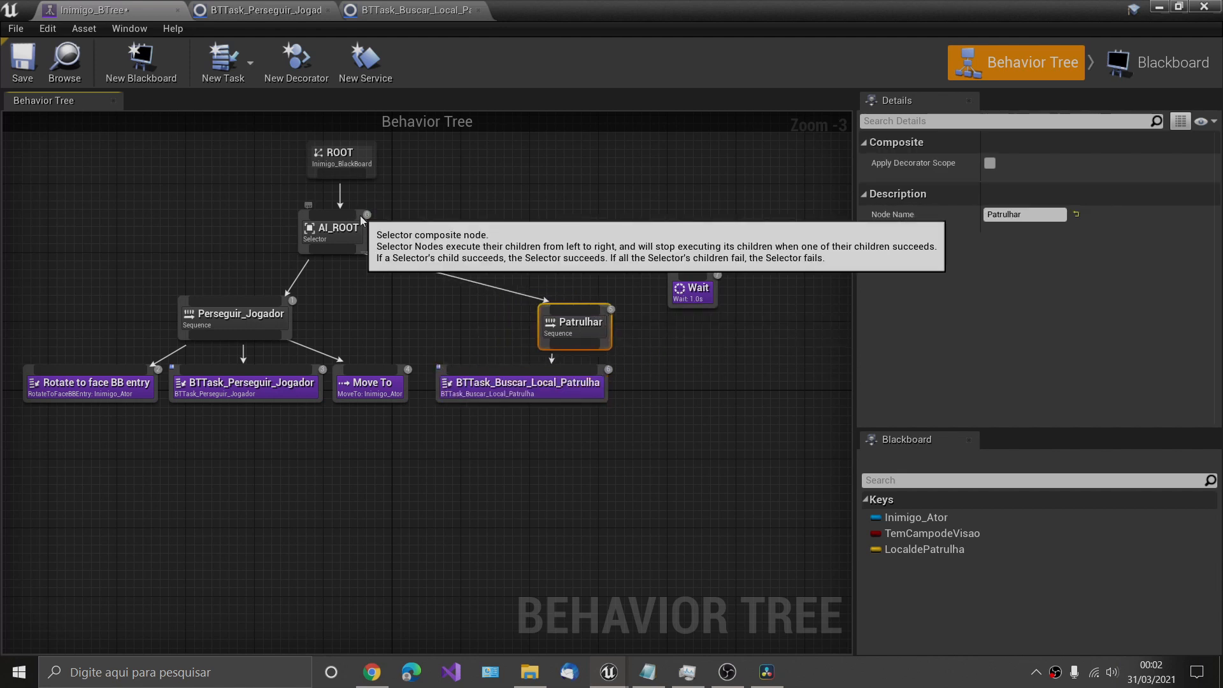
left_click_drag(360, 215, 613, 211)
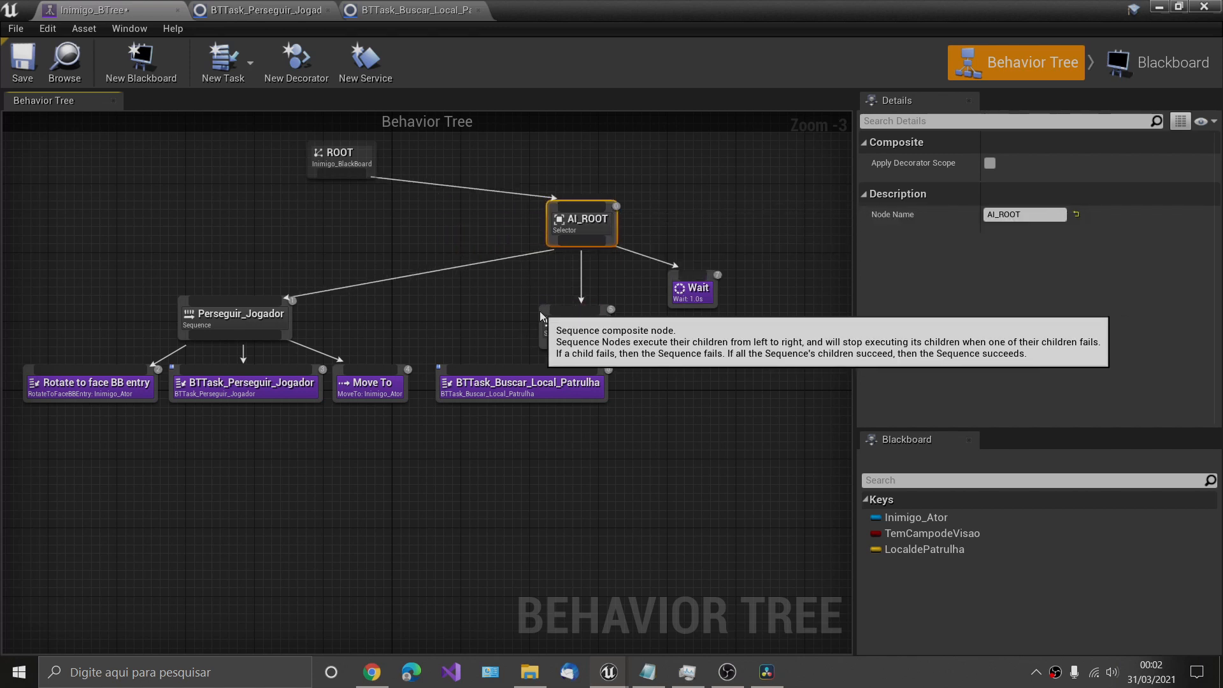
left_click_drag(540, 311, 537, 301)
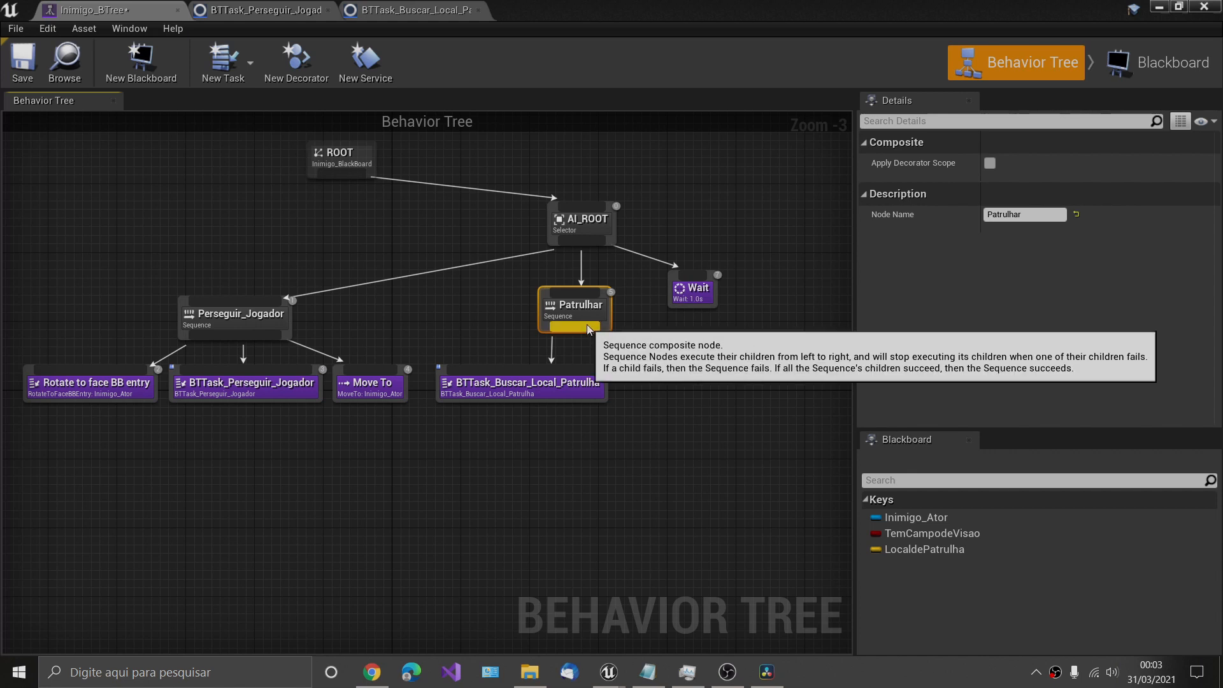
Add a Move To task under Patrulhar beside BTTask_Buscar_Local_Patrulha, with its Blackboard Key set to LocaldePatrulha.
left_click_drag(586, 324, 677, 385)
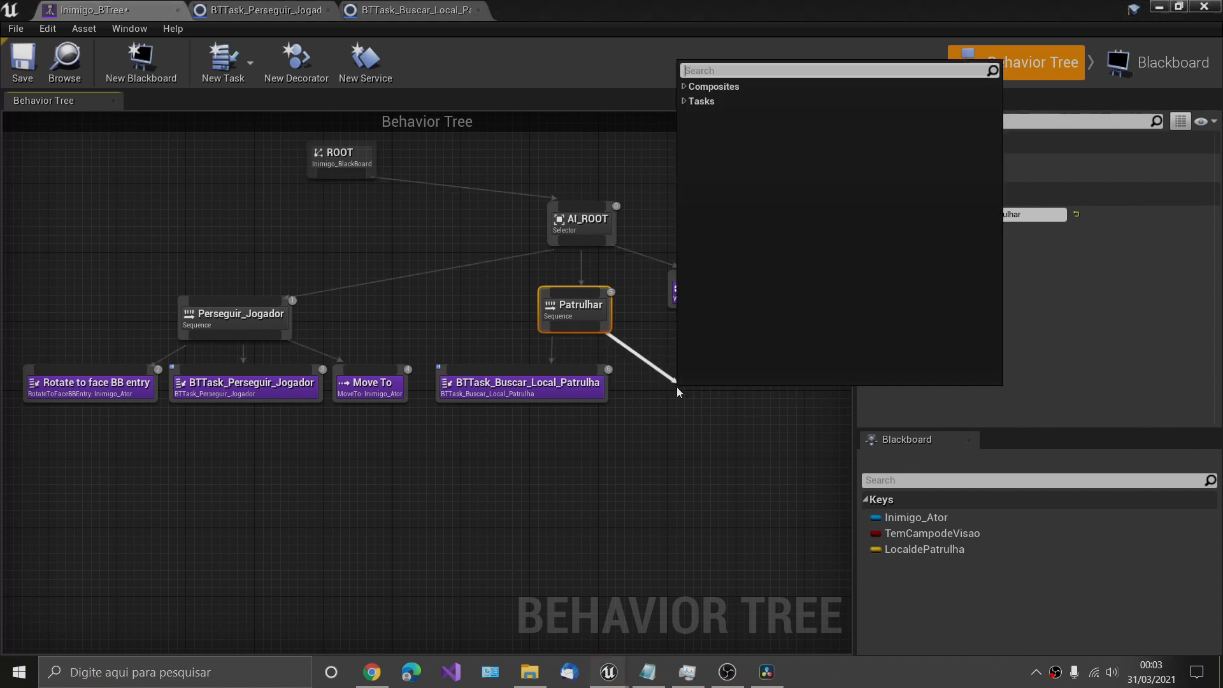
left_click(683, 102)
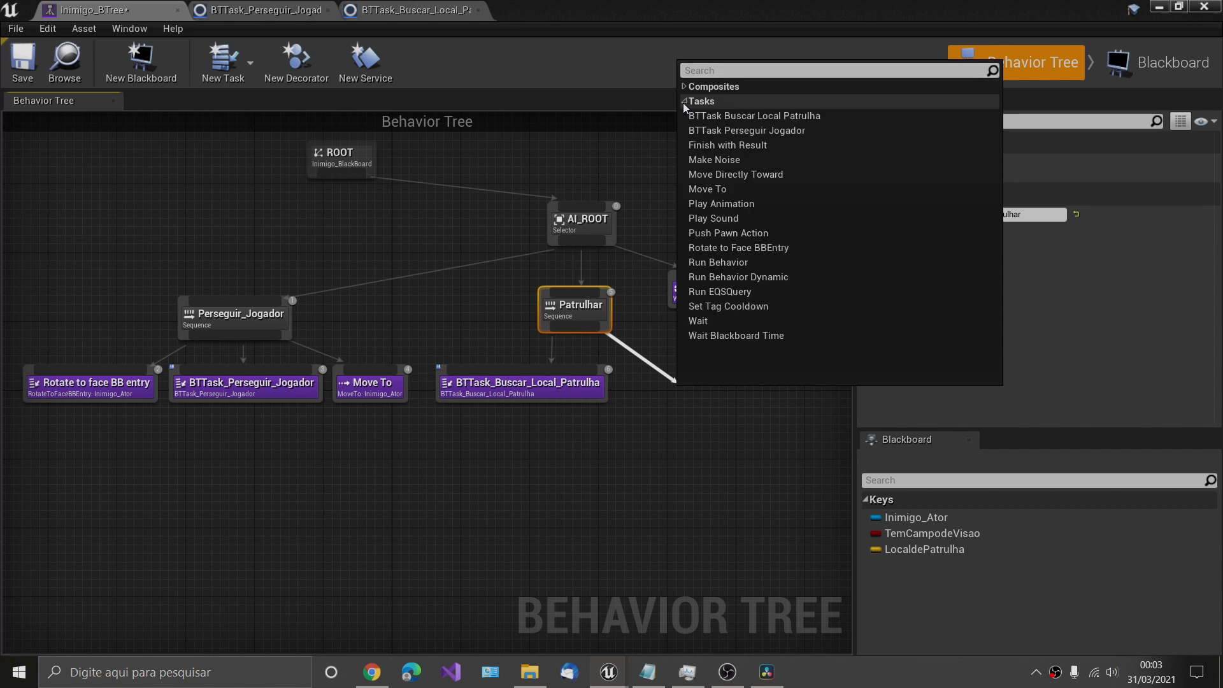
left_click(724, 188)
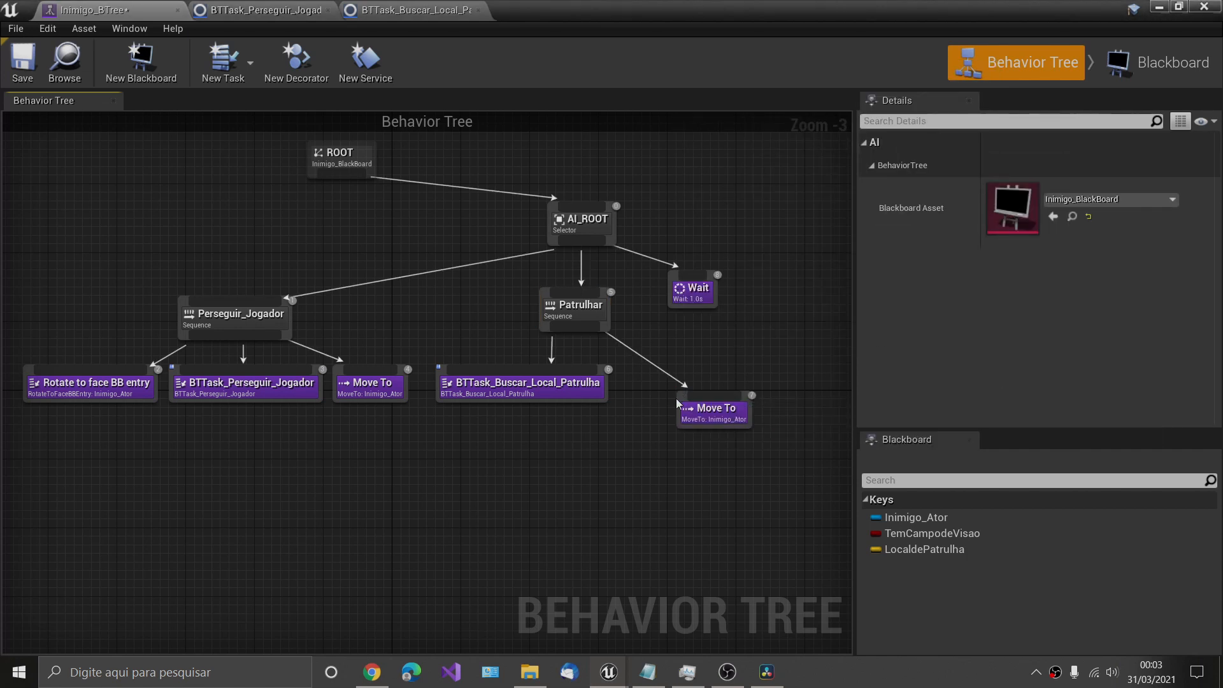
mouse_move(683, 405)
left_mouse_down()
mouse_move(656, 361)
mouse_move(685, 382)
left_mouse_up()
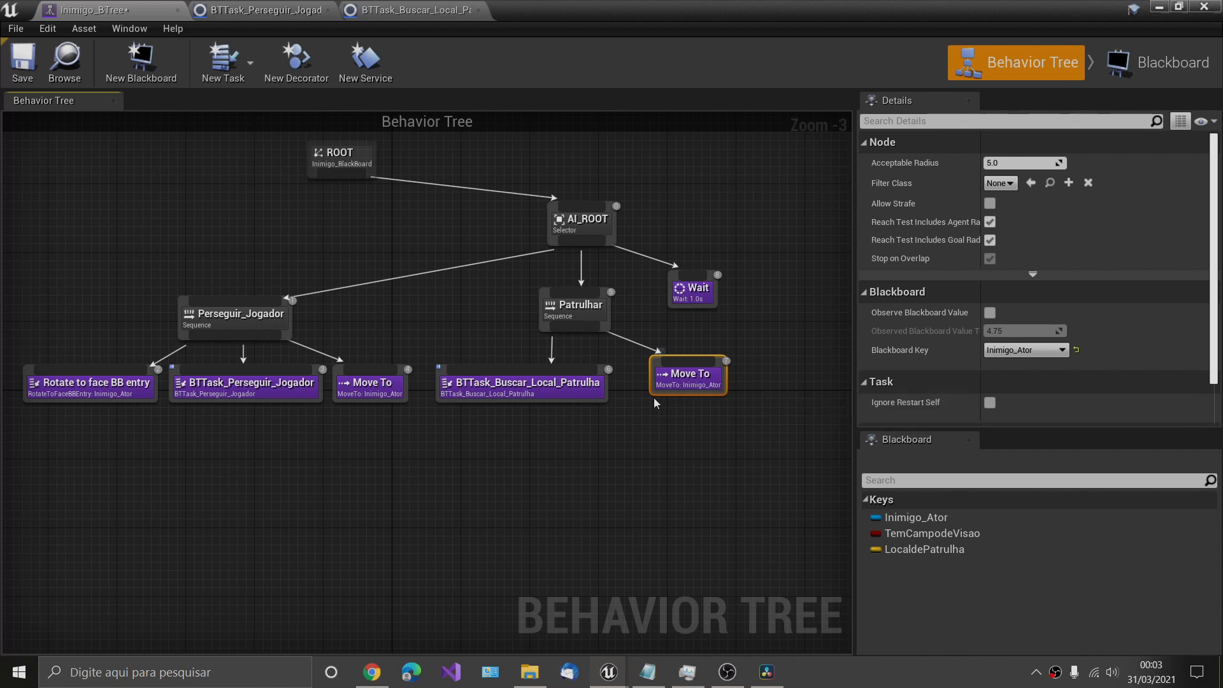
left_click(1051, 352)
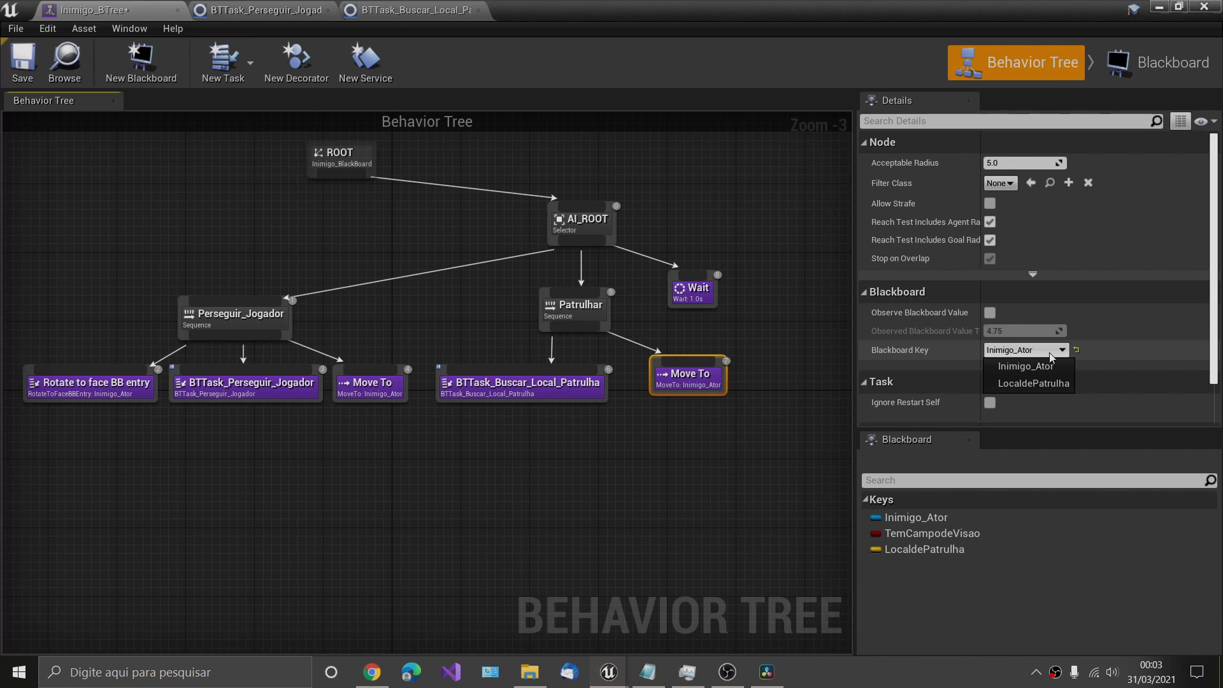
left_click(1030, 383)
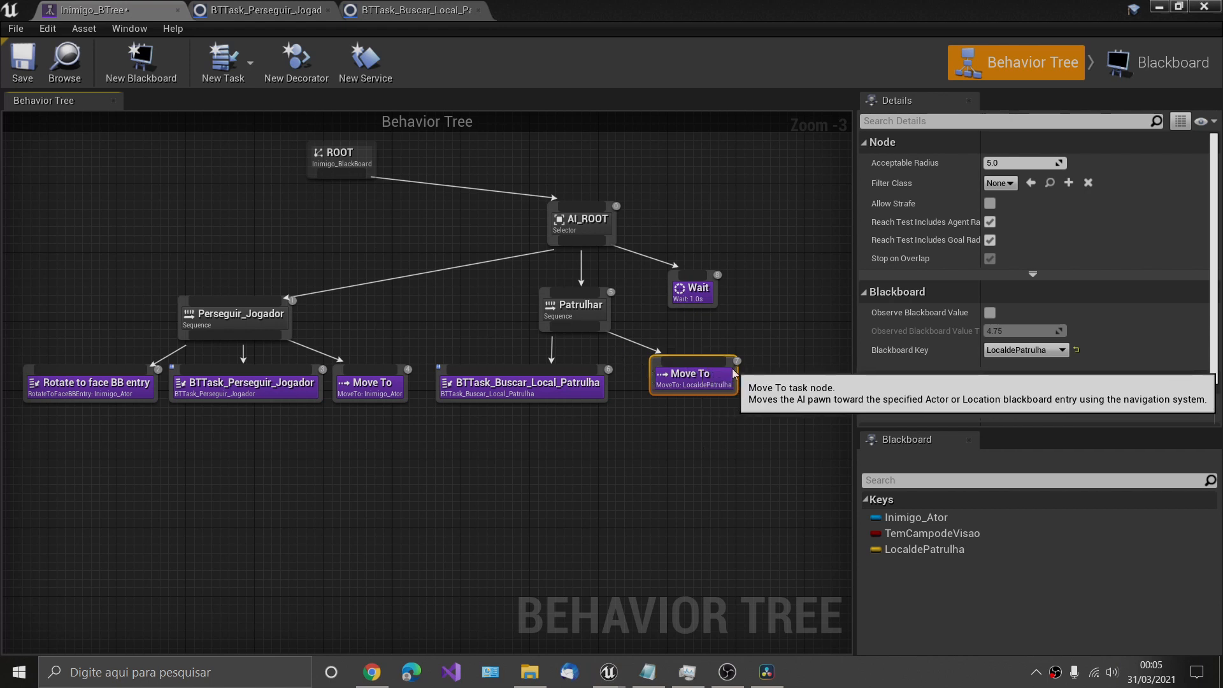
left_click_drag(733, 374, 705, 376)
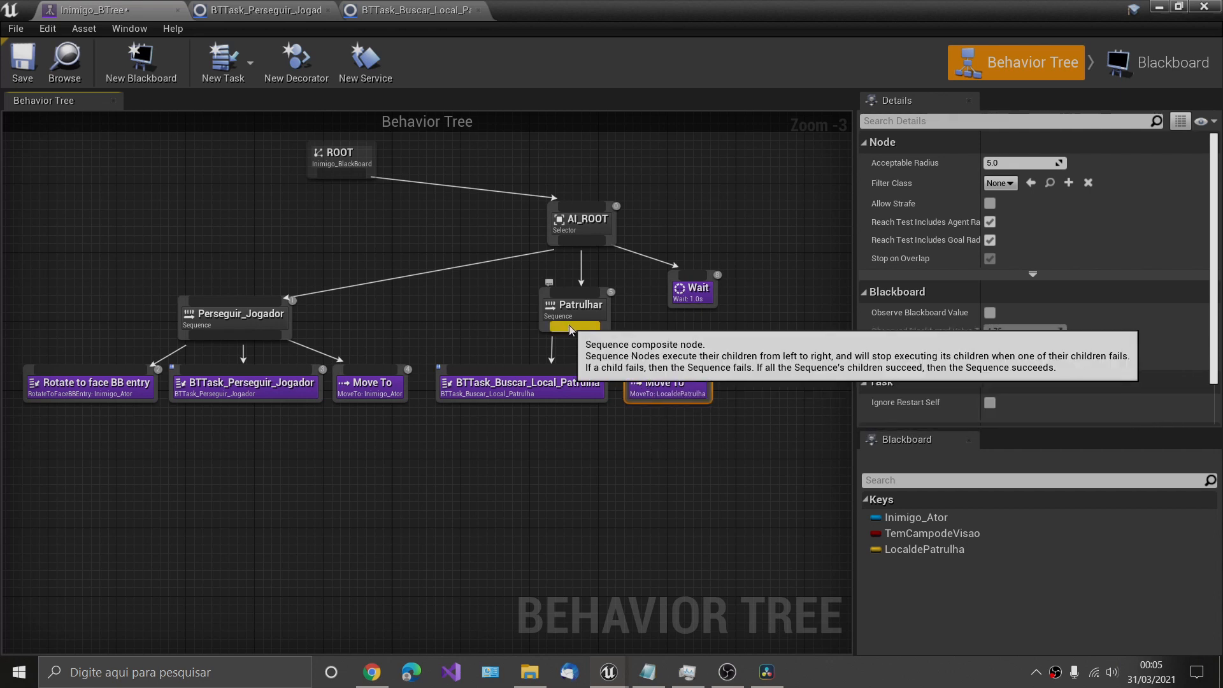
Add a Wait task under Patrulhar and align it beside the patrol branch's Move To task.
left_click_drag(590, 326, 754, 384)
left_click(762, 100)
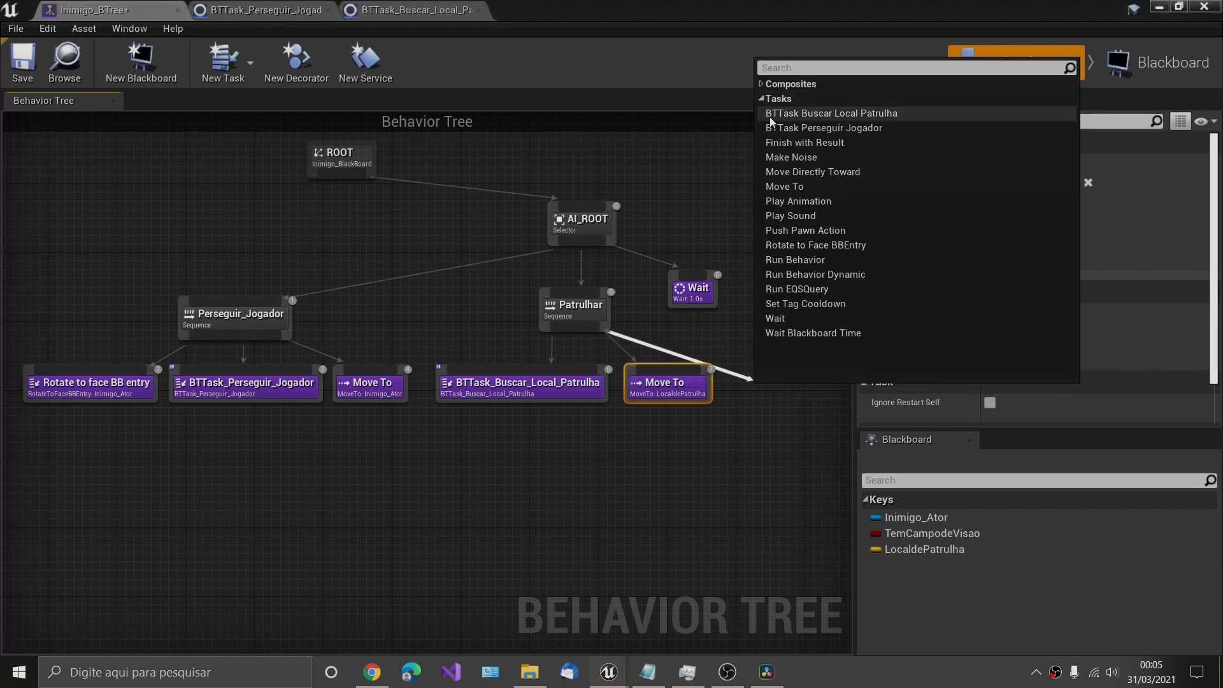
left_click(772, 321)
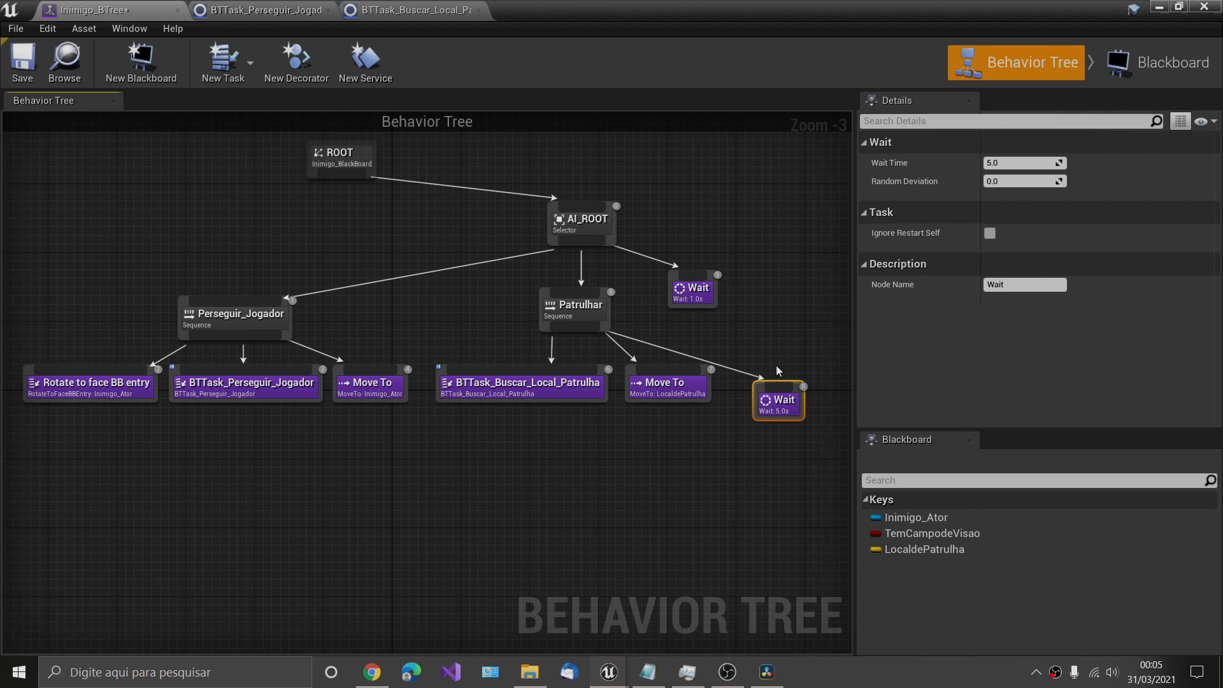
left_click_drag(795, 395, 782, 378)
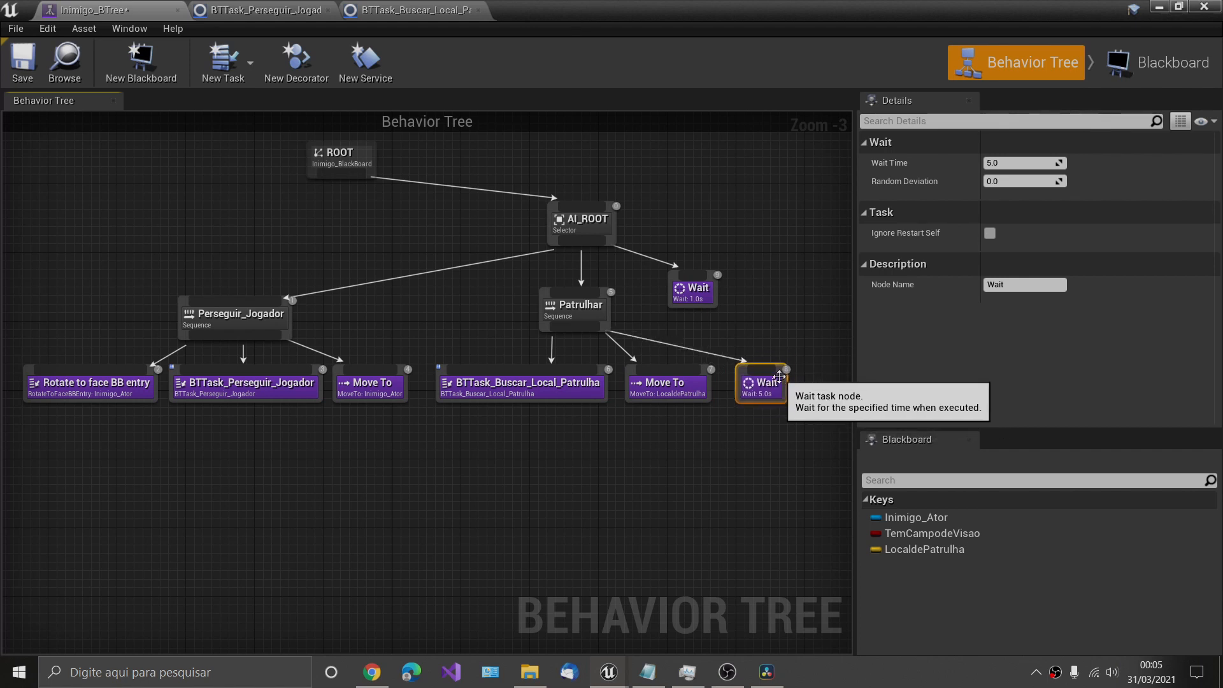
Widen the graph area and spread the nodes, with AI_ROOT's Wait beyond the patrol branch and Patrulhar centered below AI_ROOT.
scroll(782, 378, "down", 2)
right_click_drag(787, 322, 823, 306)
scroll(539, 279, "up", 2)
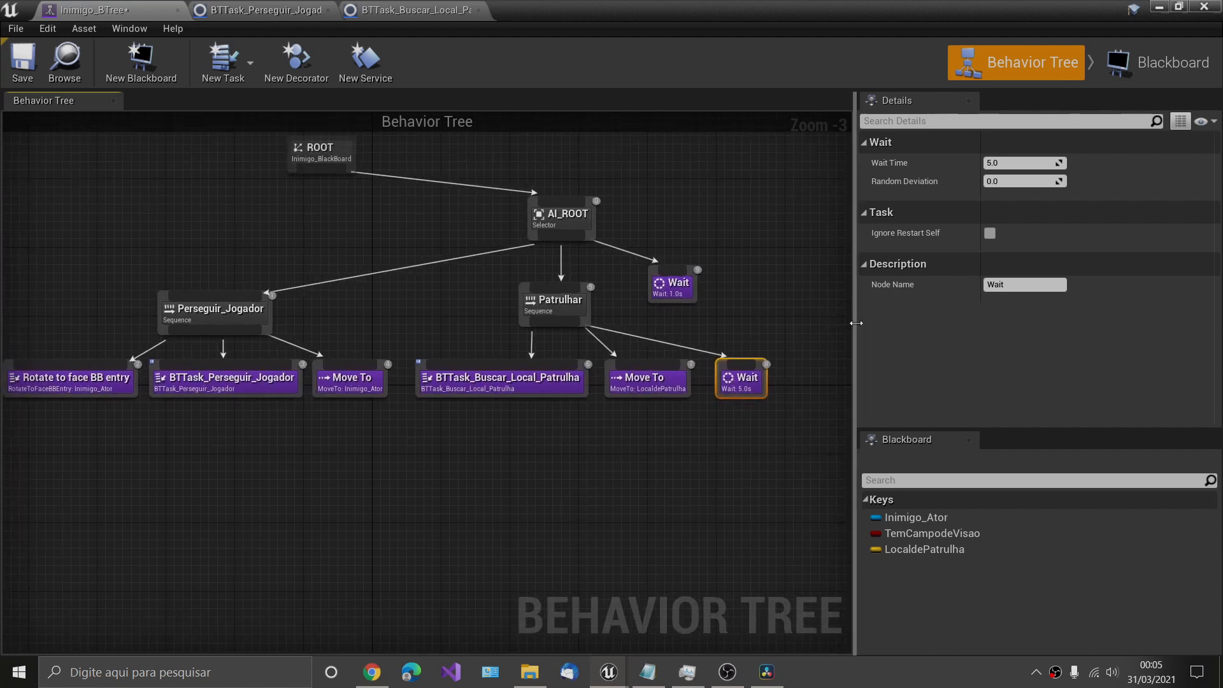
left_click_drag(855, 309, 967, 325)
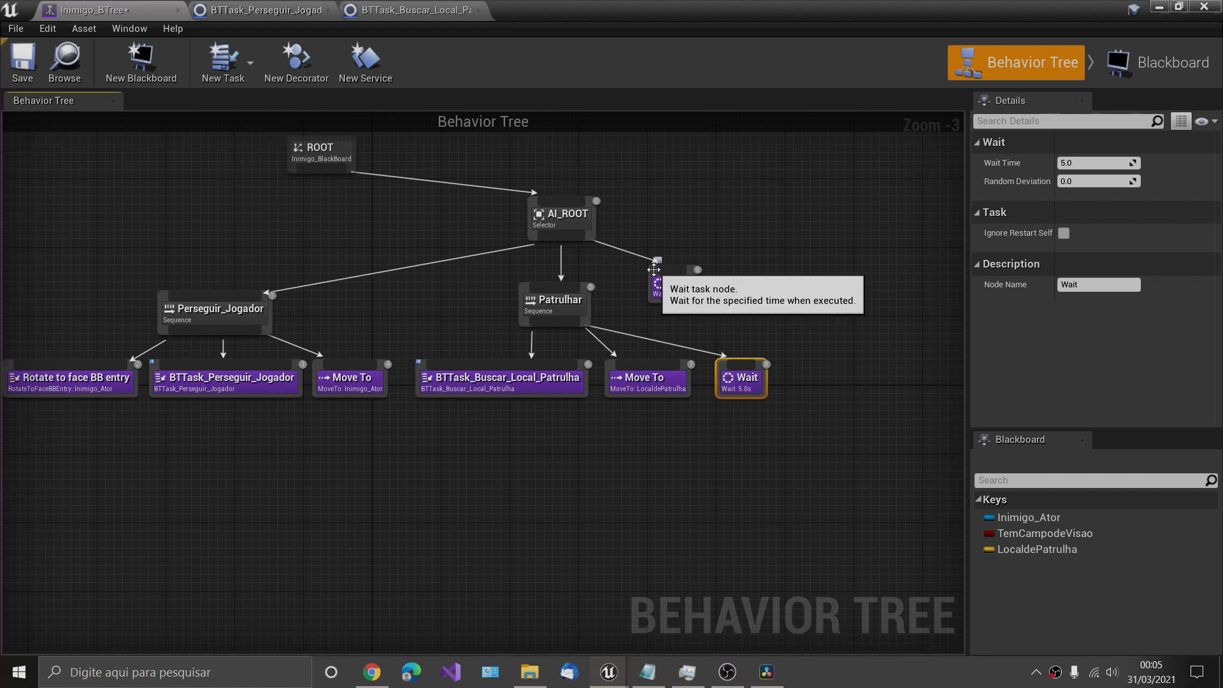
left_click_drag(657, 273, 823, 304)
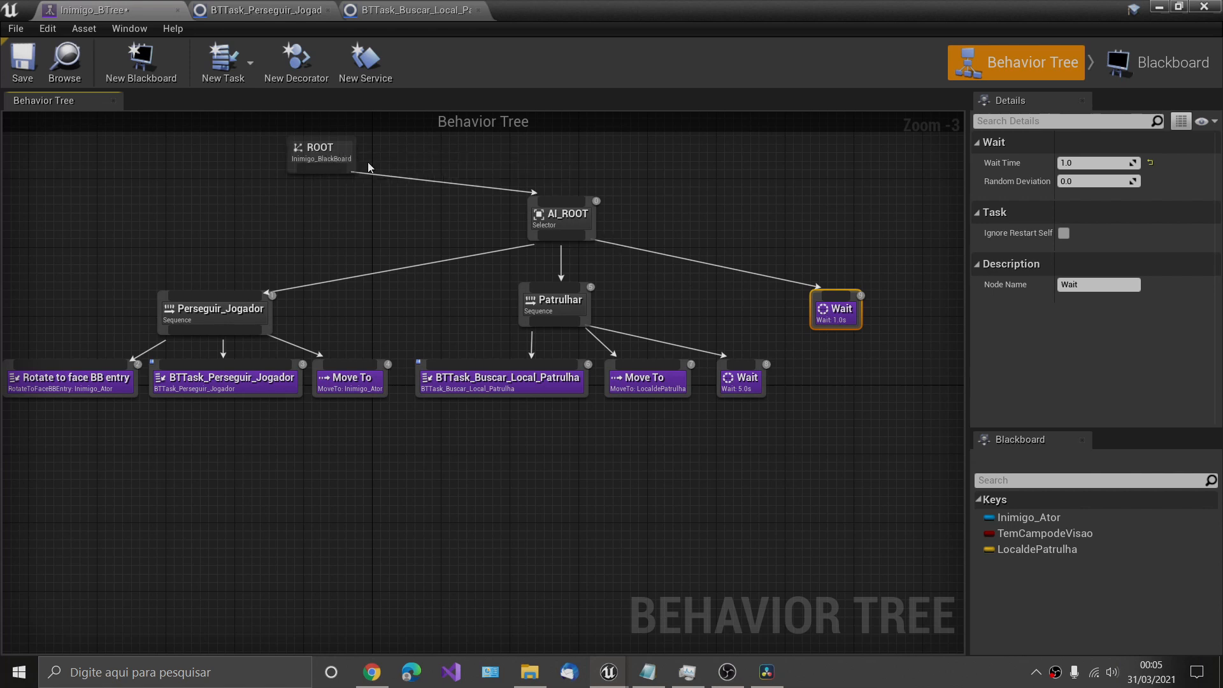
left_click_drag(362, 153, 454, 150)
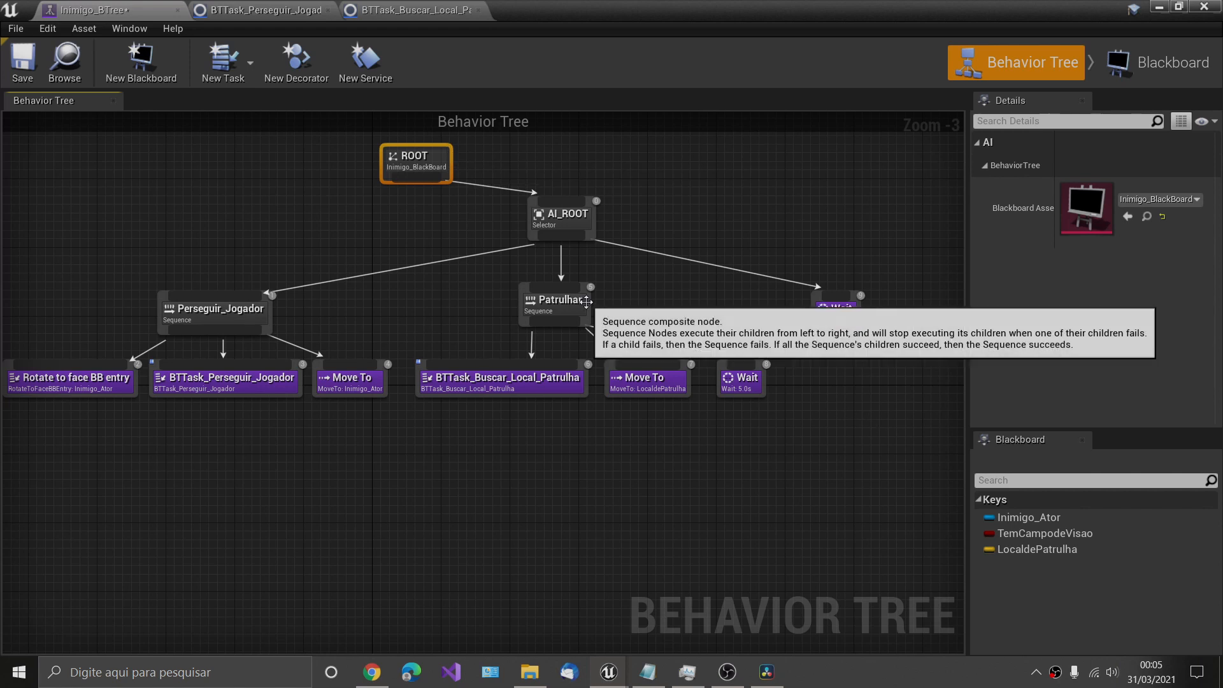
left_click_drag(585, 302, 685, 305)
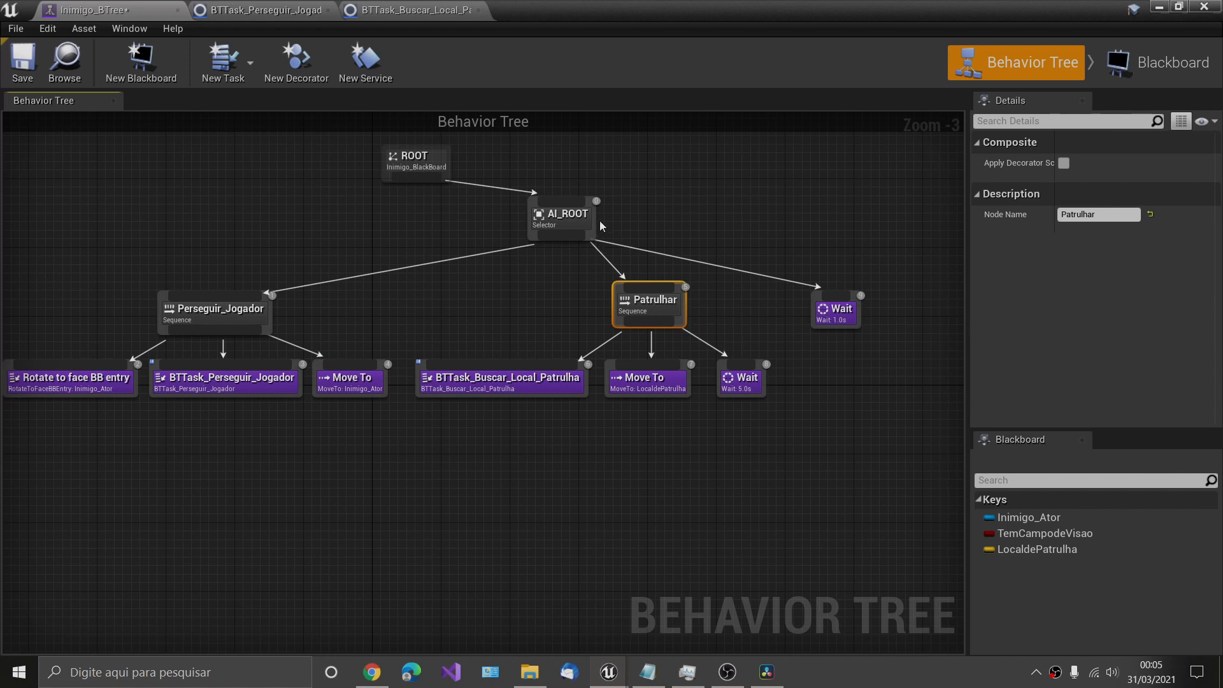
left_click_drag(595, 217, 673, 221)
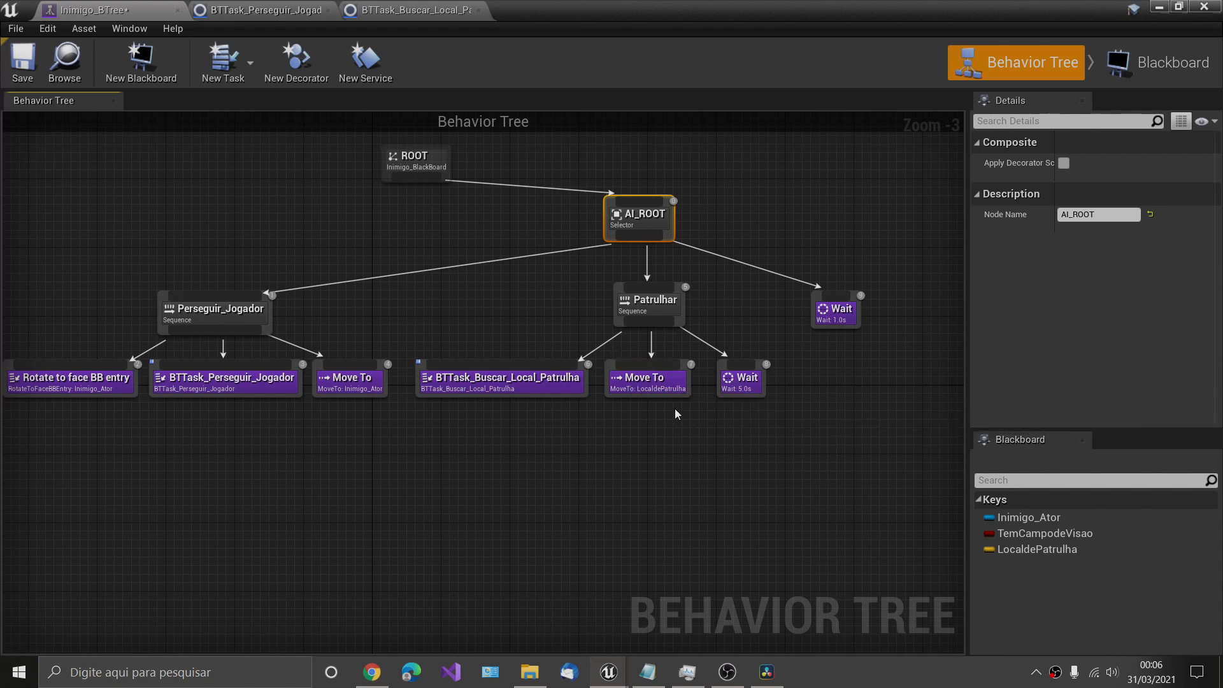
Set the patrol branch's Wait task to a Wait Time of 4 and a Random Deviation of 1.
left_click(755, 395)
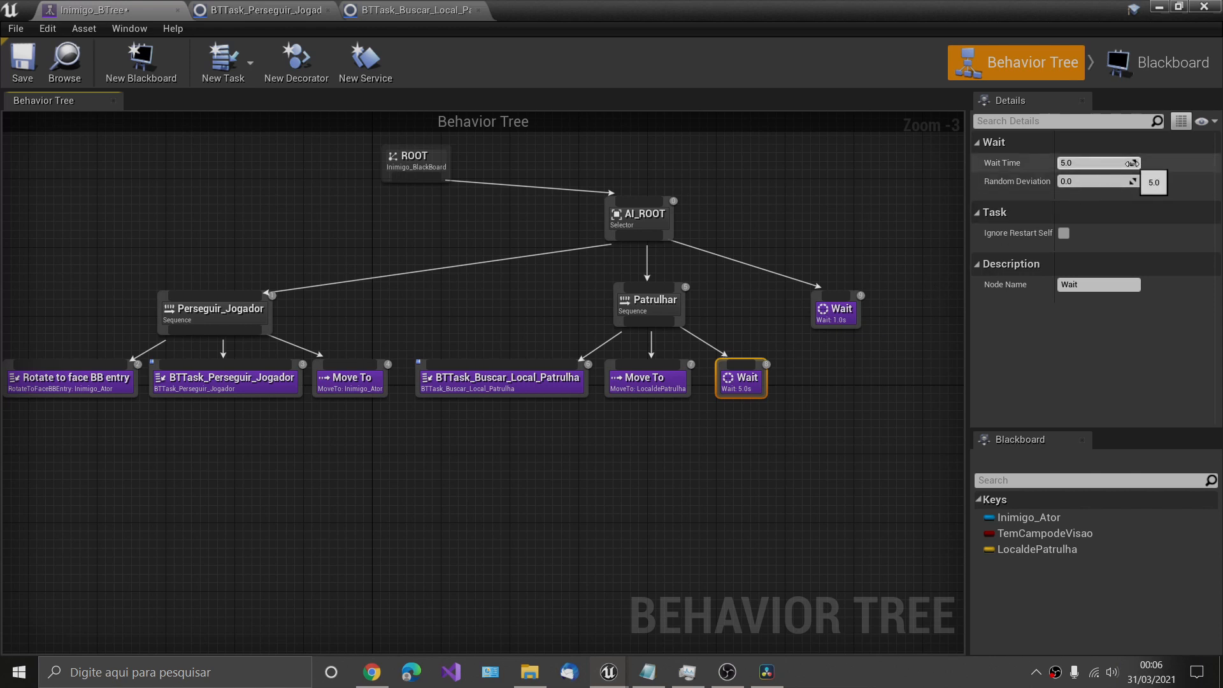
left_click(1104, 163)
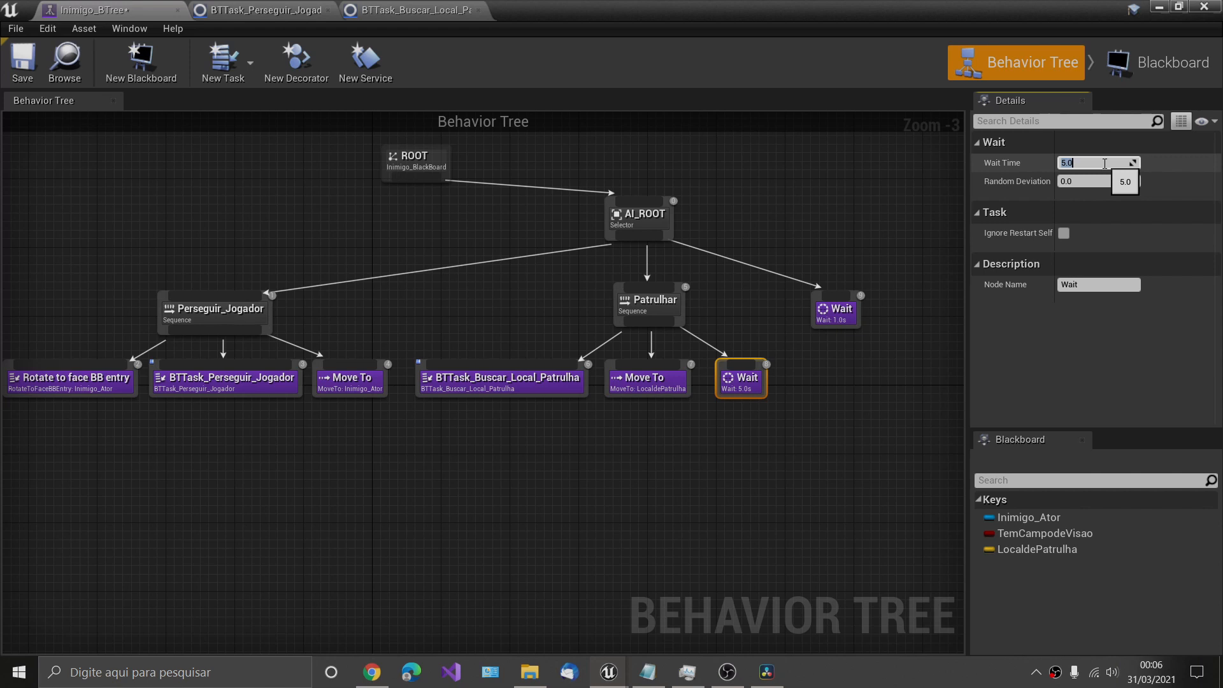
type("4")
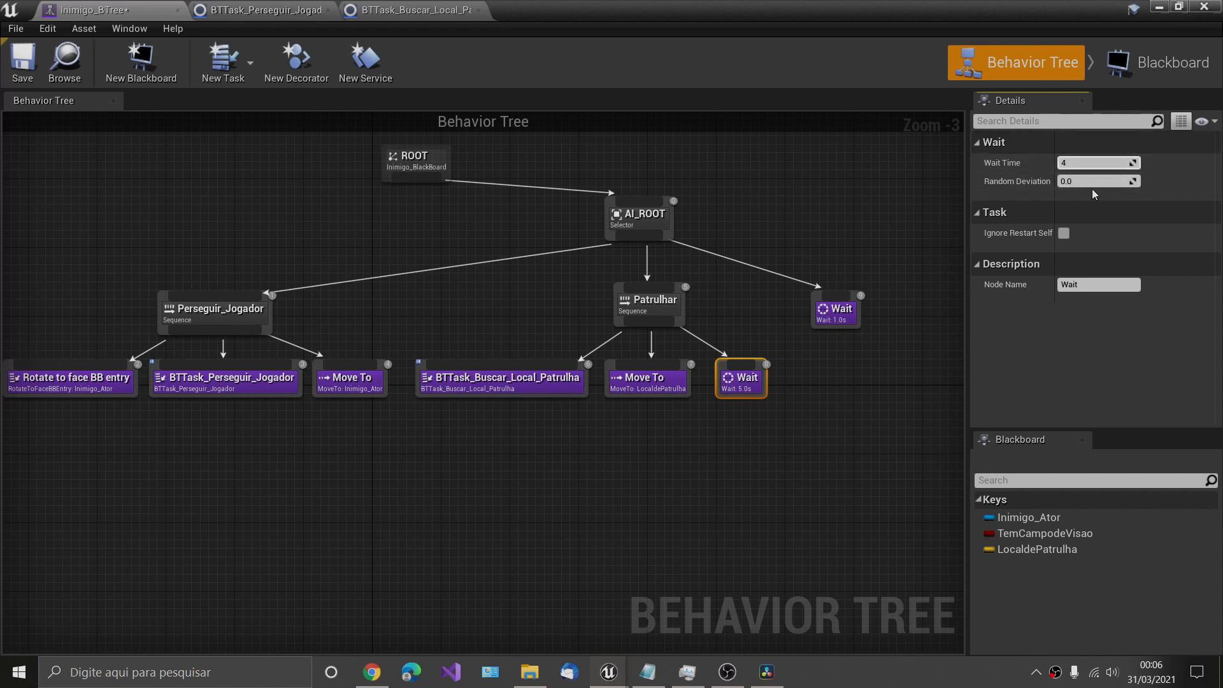
left_click(1102, 182)
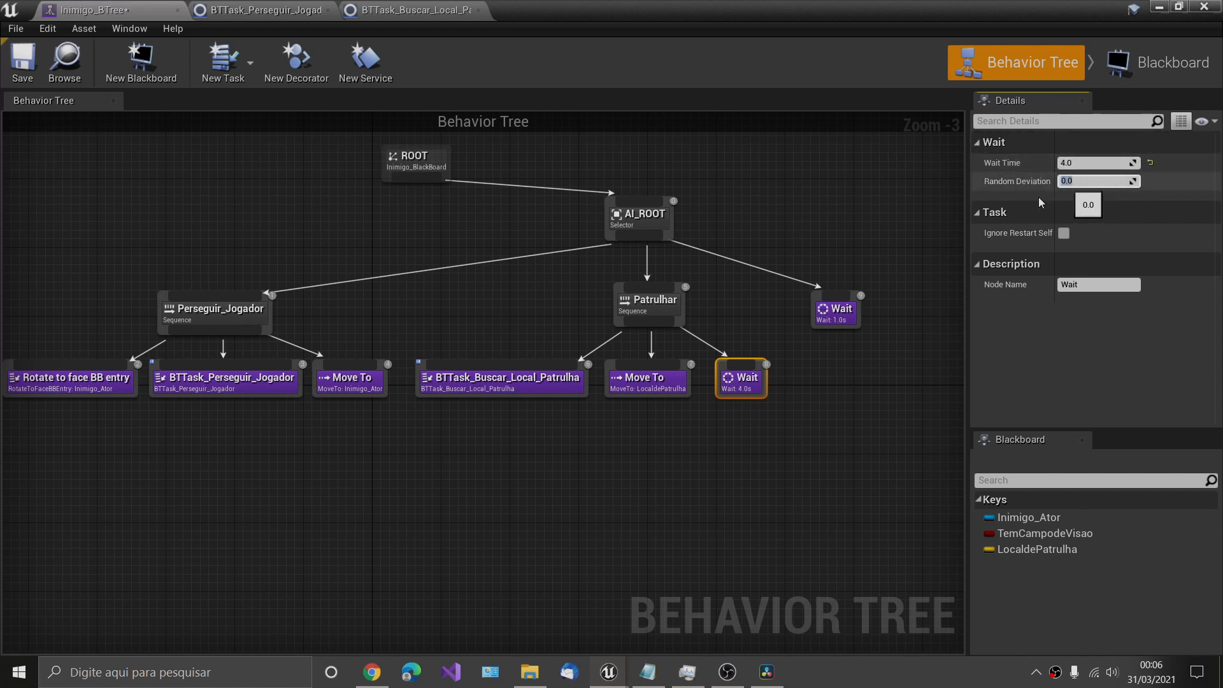
mouse_move(1001, 185)
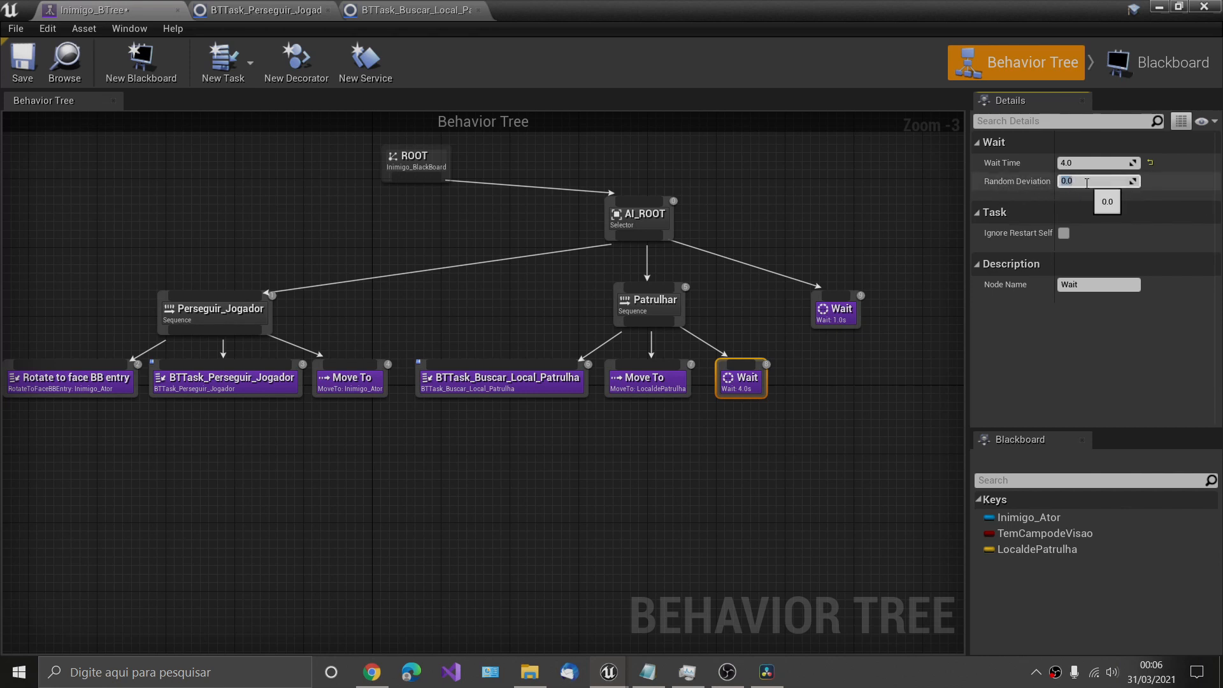
type("1")
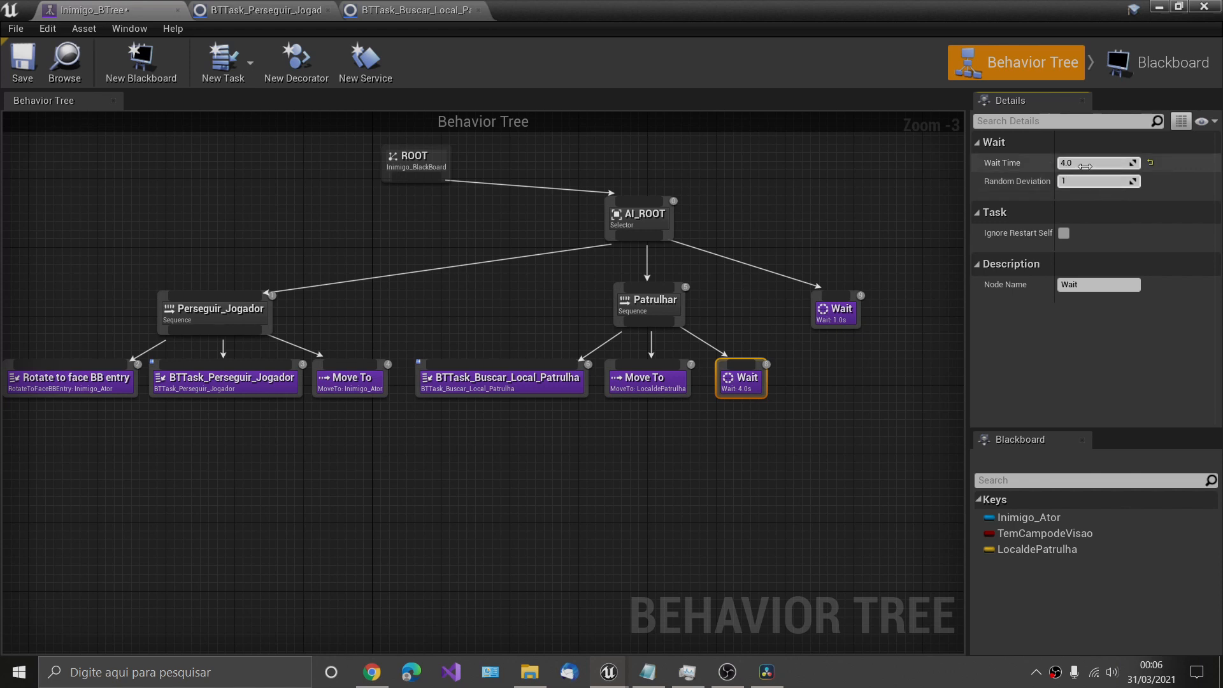
left_click(1088, 165)
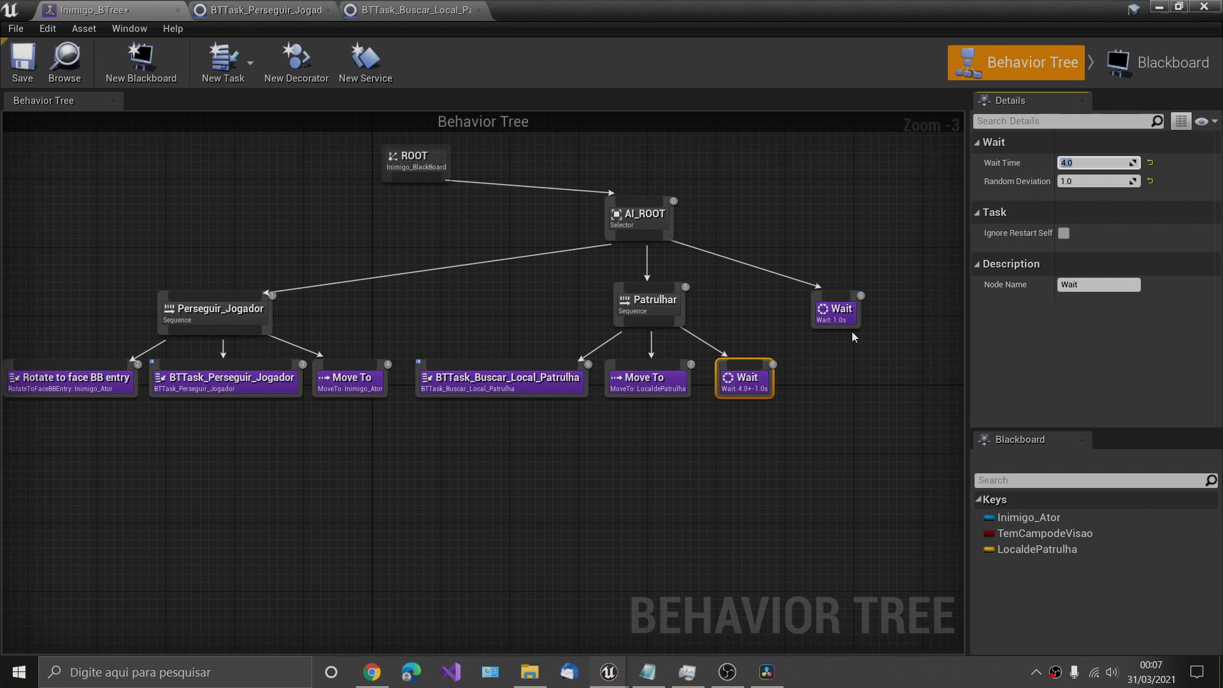
left_click(819, 392)
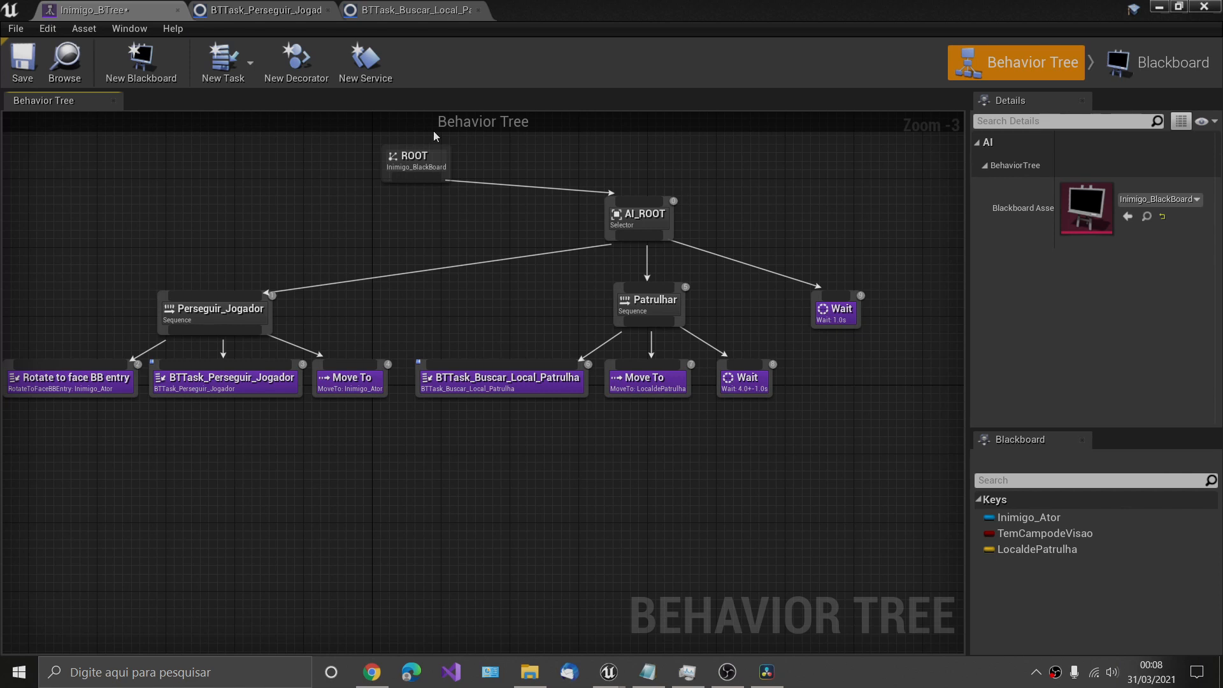
Place ROOT directly above AI_ROOT and save the Inimigo_BTree asset.
left_click_drag(449, 146, 663, 138)
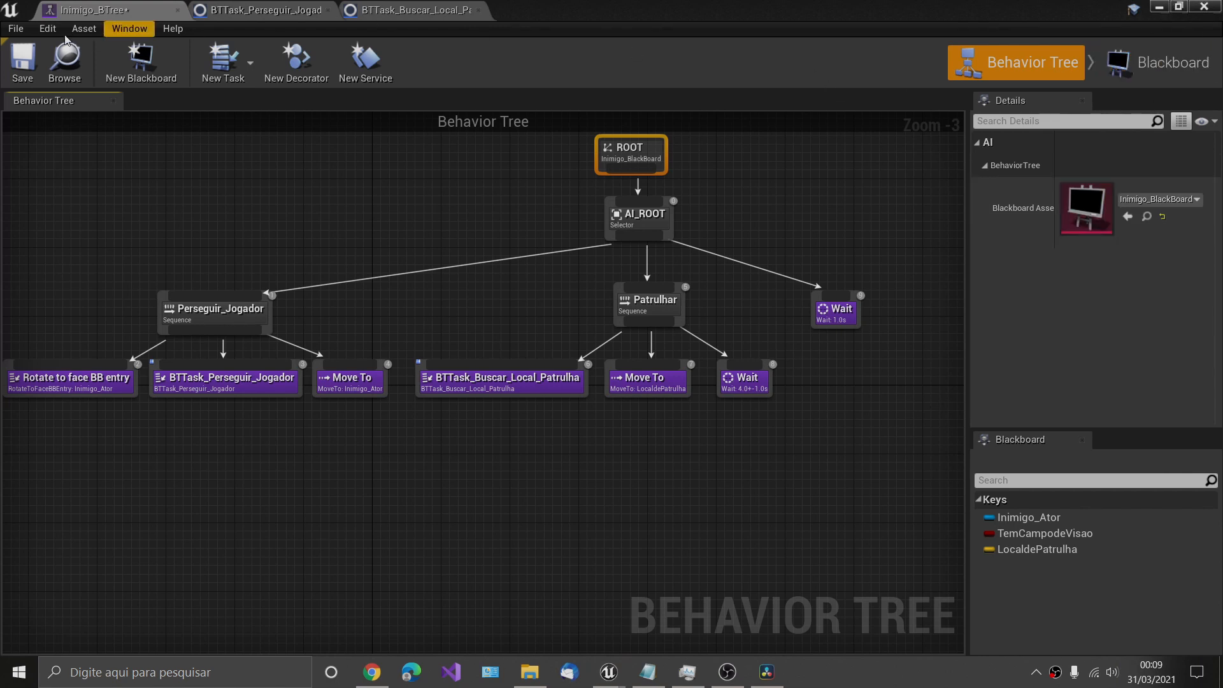
left_click(22, 64)
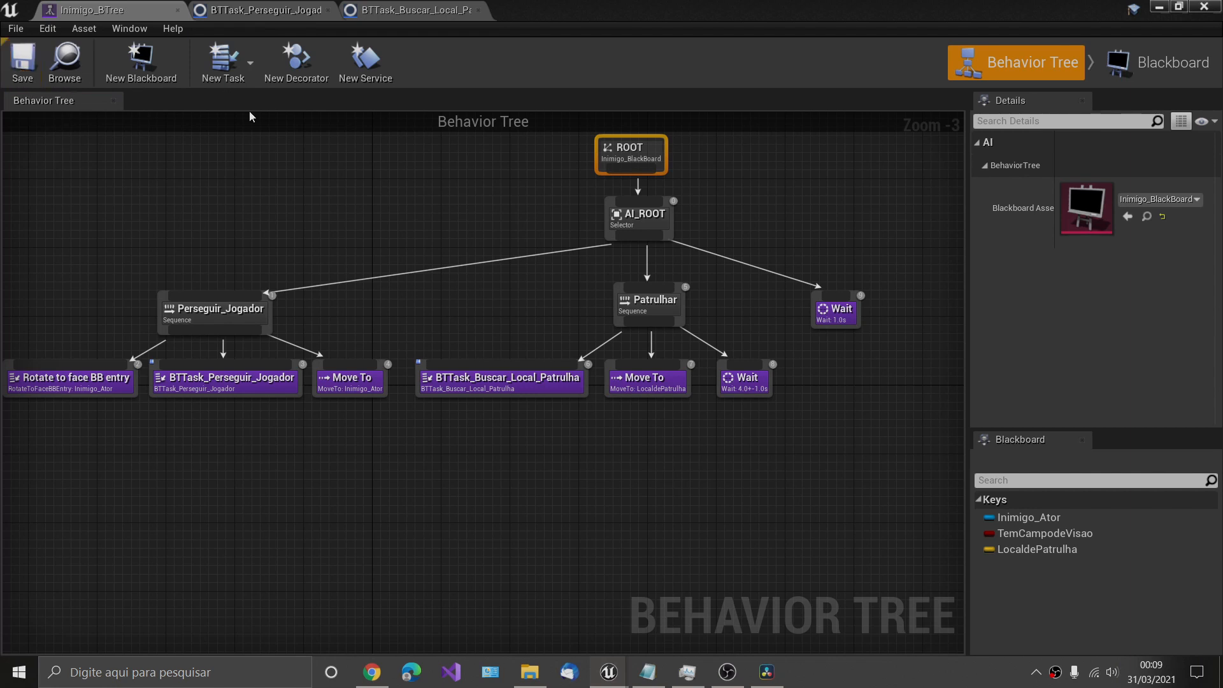
Open the Event Graph of the BTTask_Perseguir_Jogador Blueprint.
left_click(244, 12)
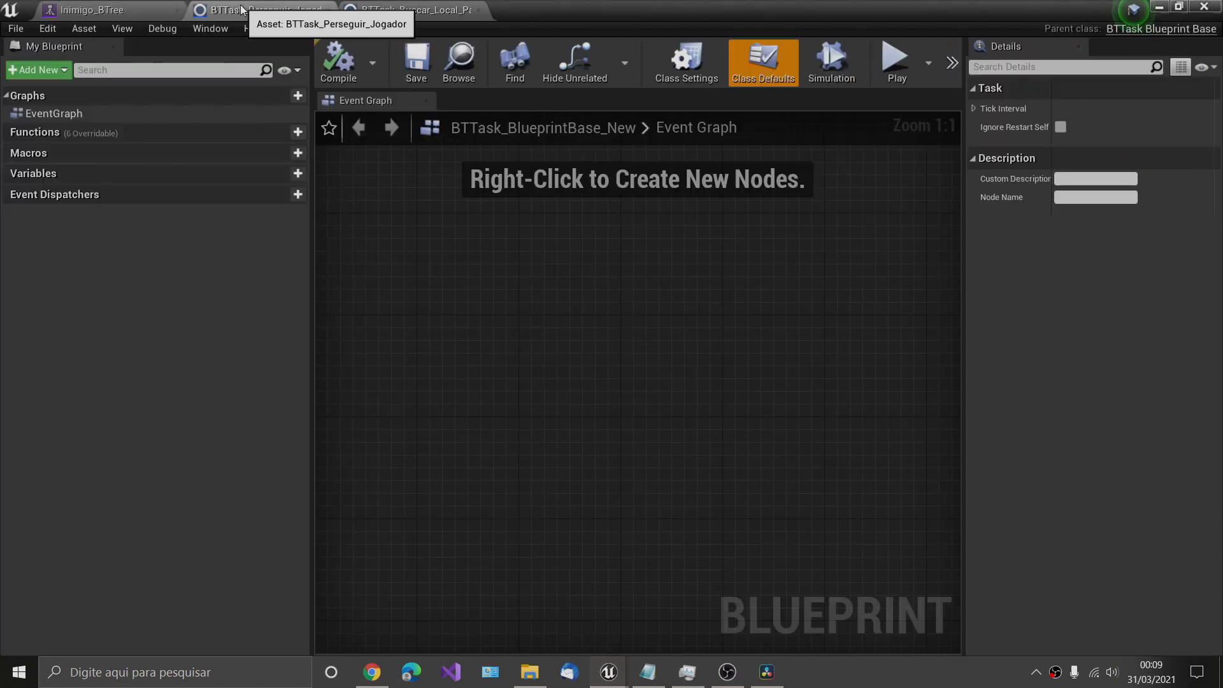
left_click(102, 11)
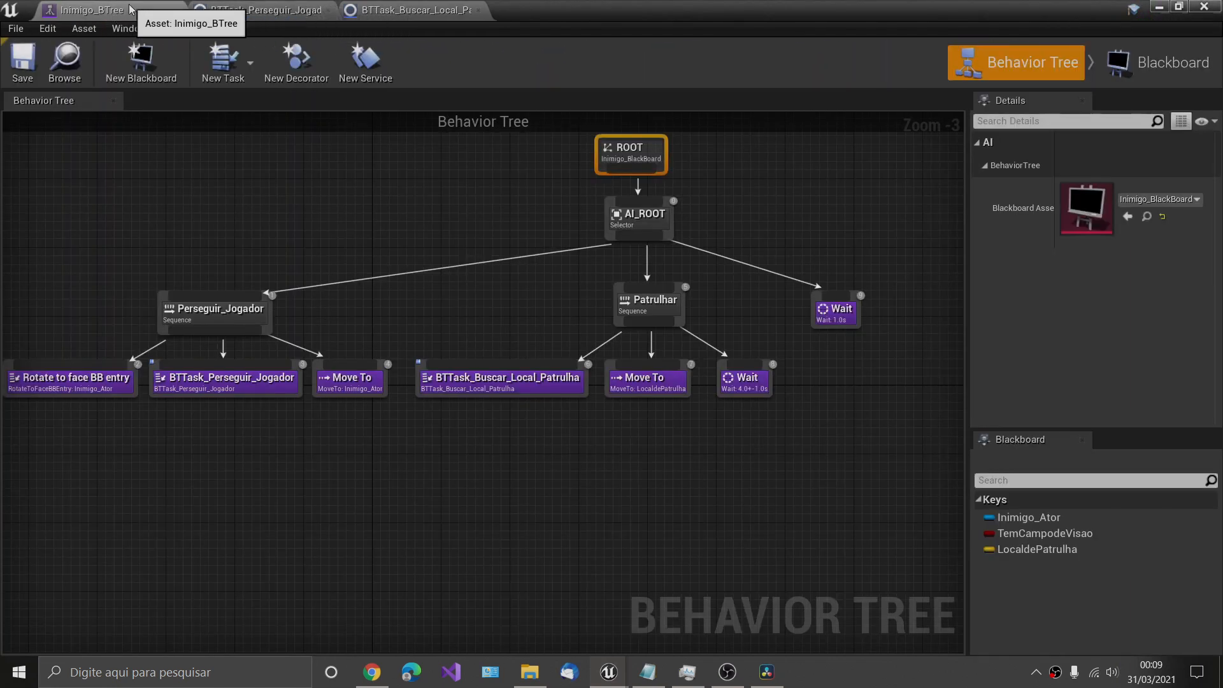
left_click(272, 15)
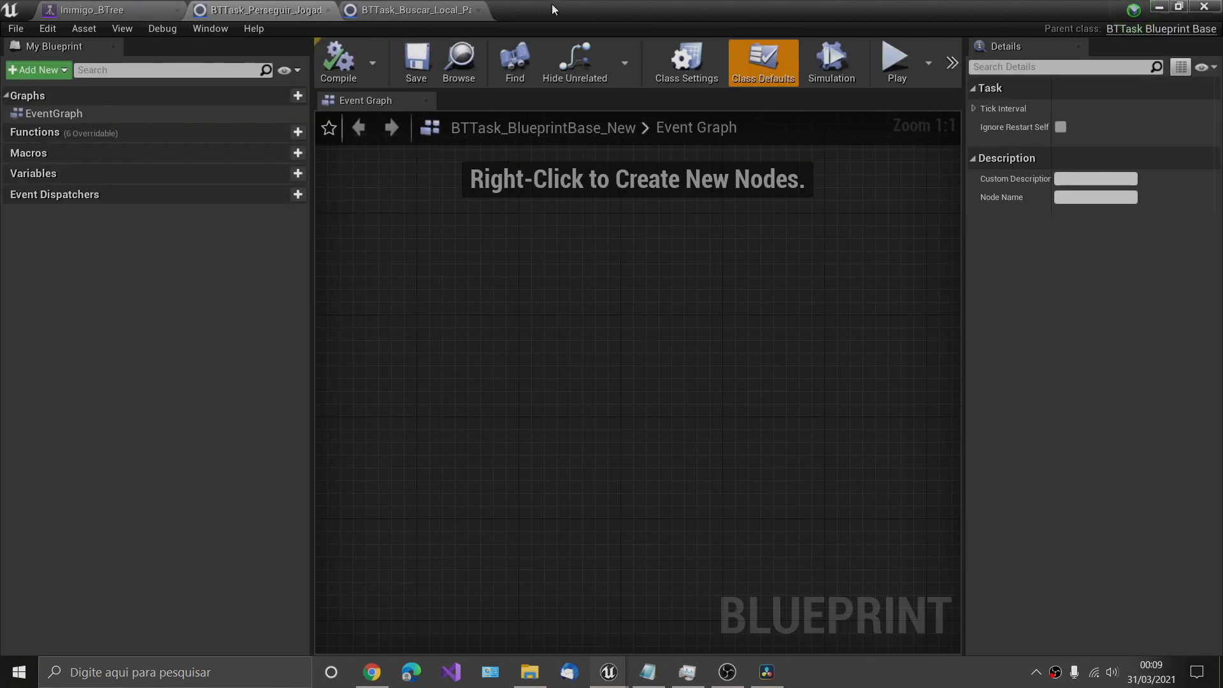